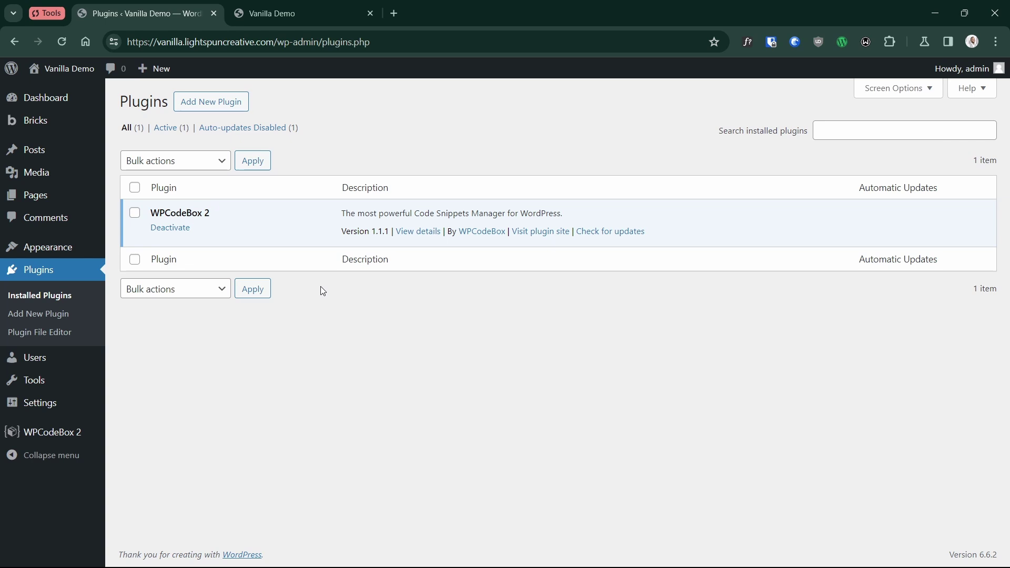
Open the Bricks settings and allow SVG uploads for the Administrator role
{"action": "mouse_move", "coordinate": [35, 122]}
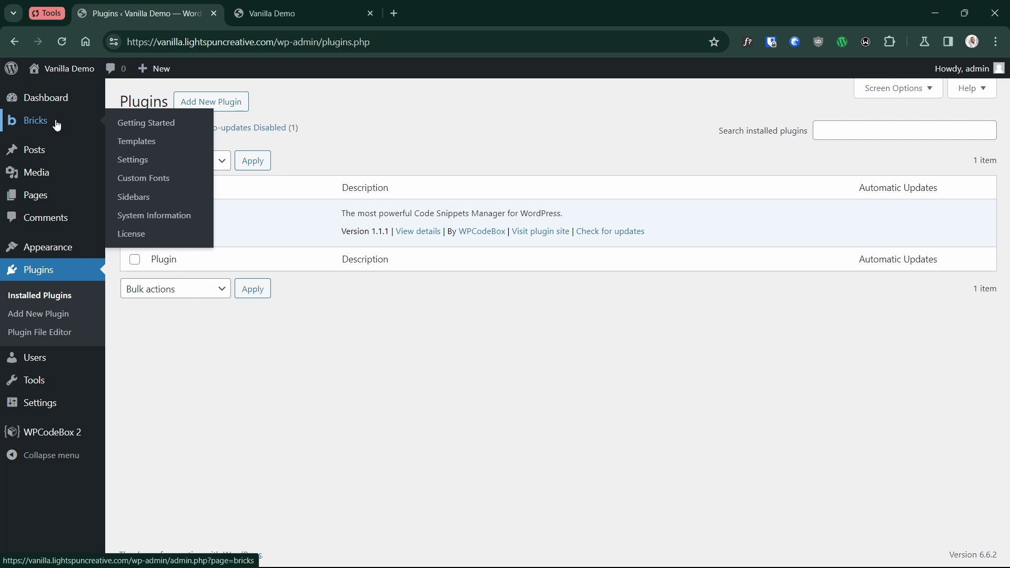
{"action": "left_click", "coordinate": [138, 163]}
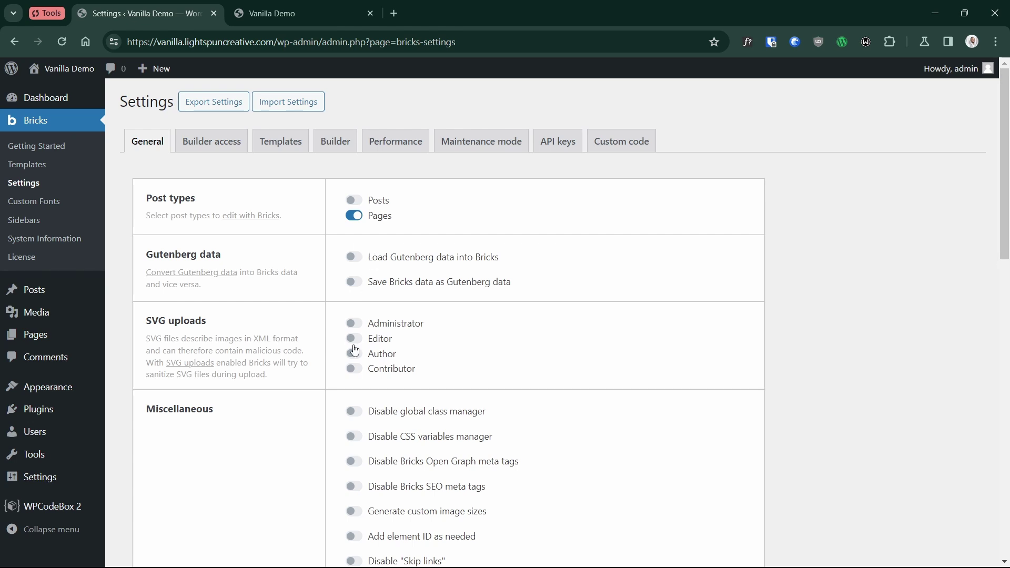
{"action": "left_click", "coordinate": [355, 323]}
Enable code execution in the Bricks custom code settings, grant it to the Administrator role, and save the settings
{"action": "left_click", "coordinate": [598, 154]}
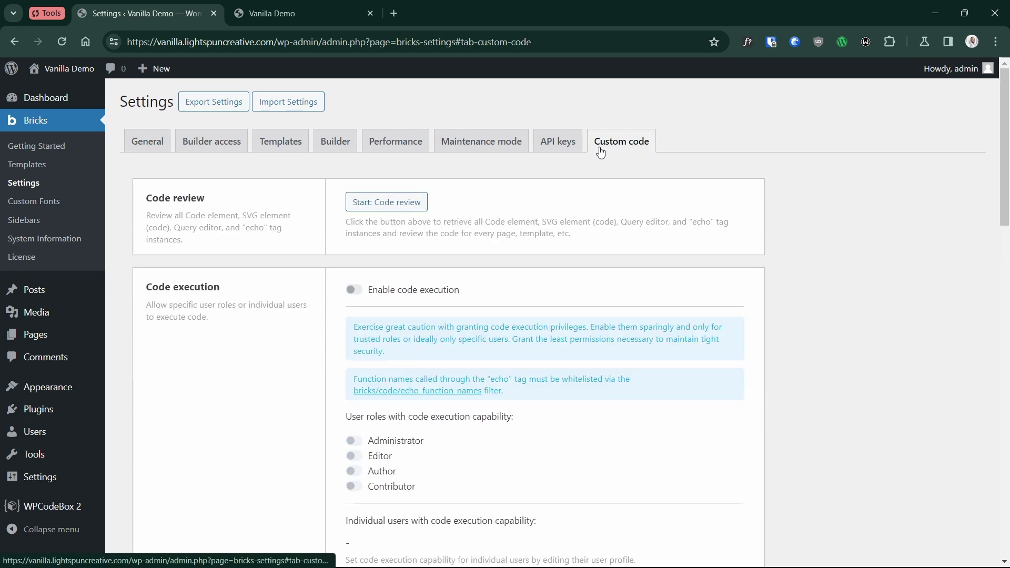
{"action": "left_click", "coordinate": [357, 293]}
{"action": "left_click", "coordinate": [353, 441]}
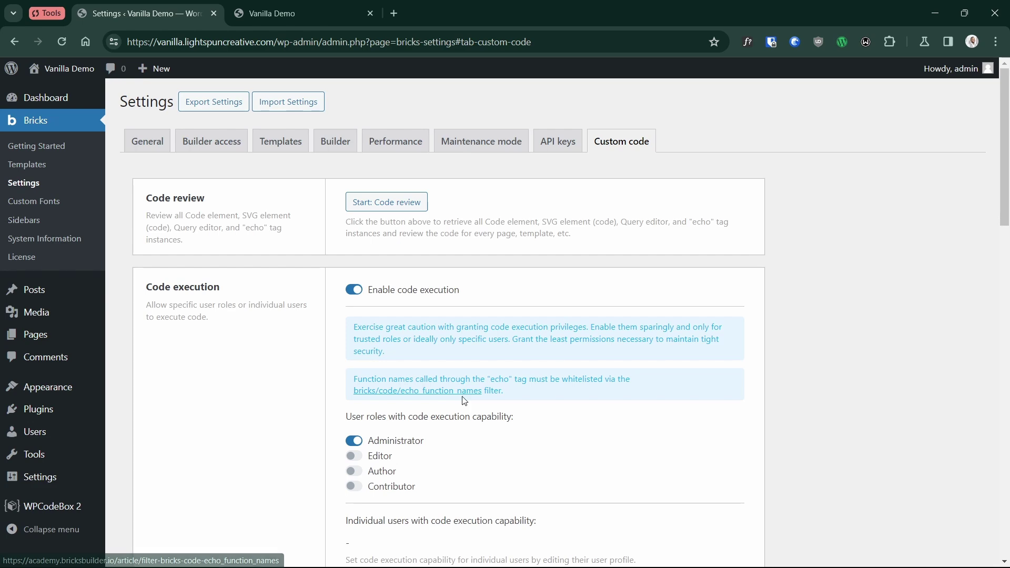
{"action": "scroll", "coordinate": [357, 318], "scroll_direction": "down", "scroll_amount": 3}
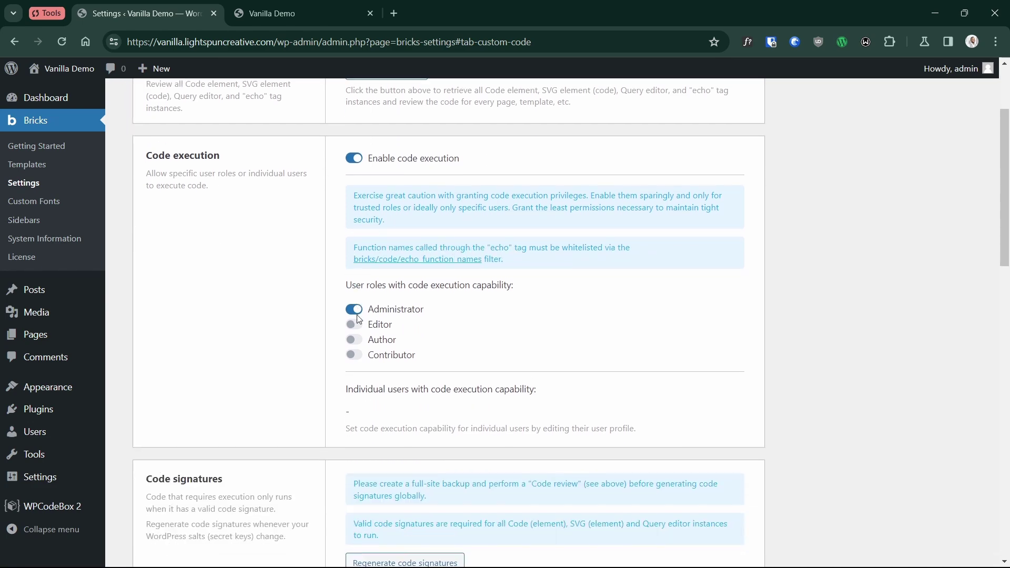
{"action": "scroll", "coordinate": [356, 318], "scroll_direction": "up", "scroll_amount": 4}
{"action": "scroll", "coordinate": [356, 320], "scroll_direction": "down", "scroll_amount": 10}
{"action": "scroll", "coordinate": [352, 322], "scroll_direction": "down", "scroll_amount": 8}
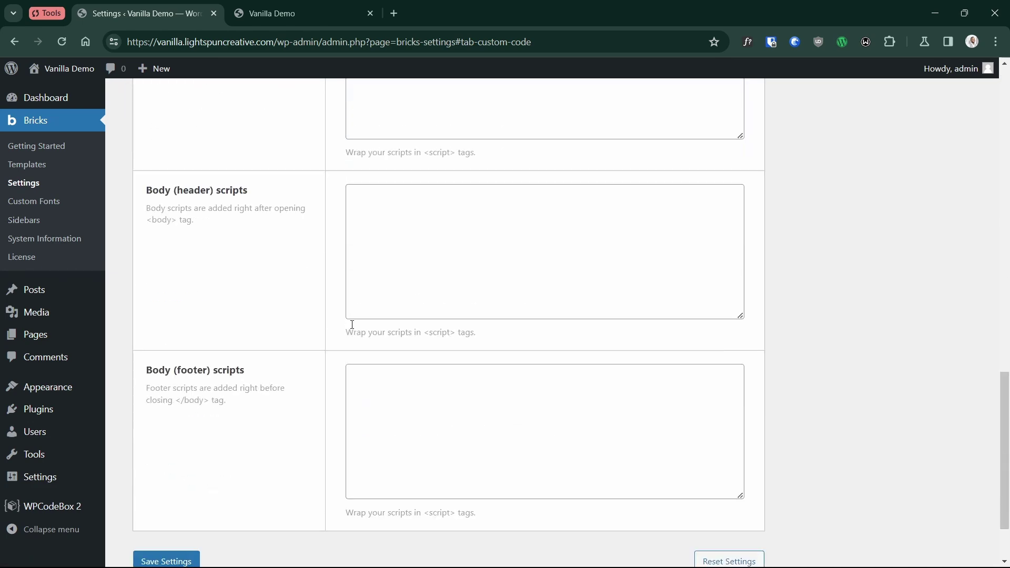
{"action": "scroll", "coordinate": [353, 324], "scroll_direction": "down", "scroll_amount": 2}
{"action": "left_click", "coordinate": [163, 473]}
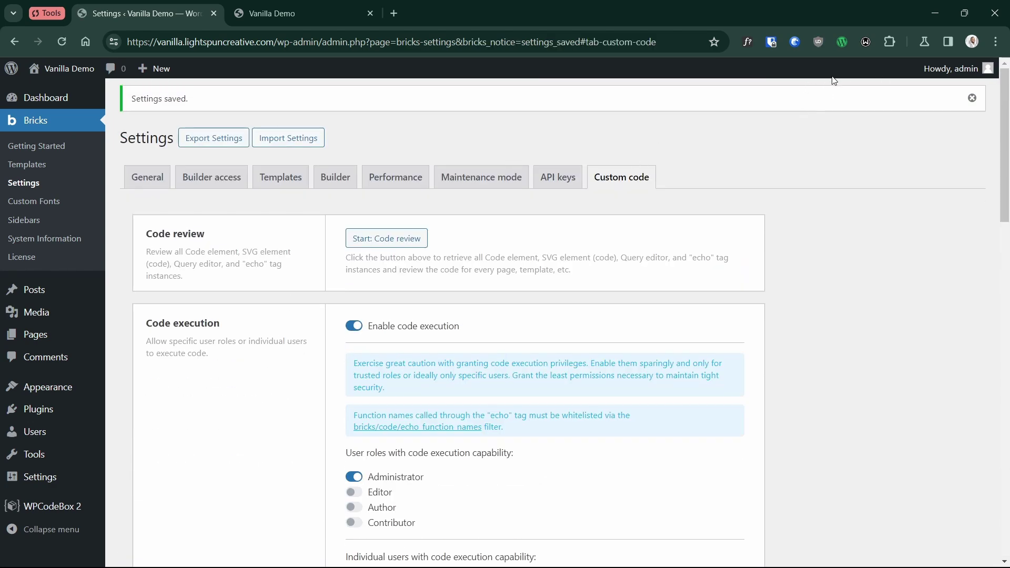
Toggle the WordPress admin bar off and back on with the browser extension
{"action": "left_click", "coordinate": [842, 46]}
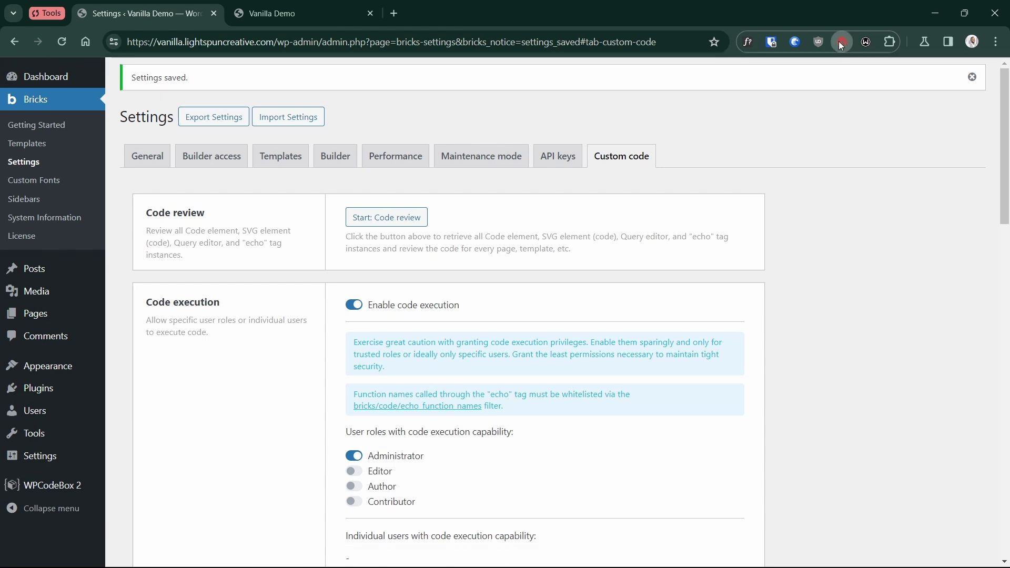
{"action": "left_click", "coordinate": [840, 46]}
{"action": "left_click", "coordinate": [841, 49]}
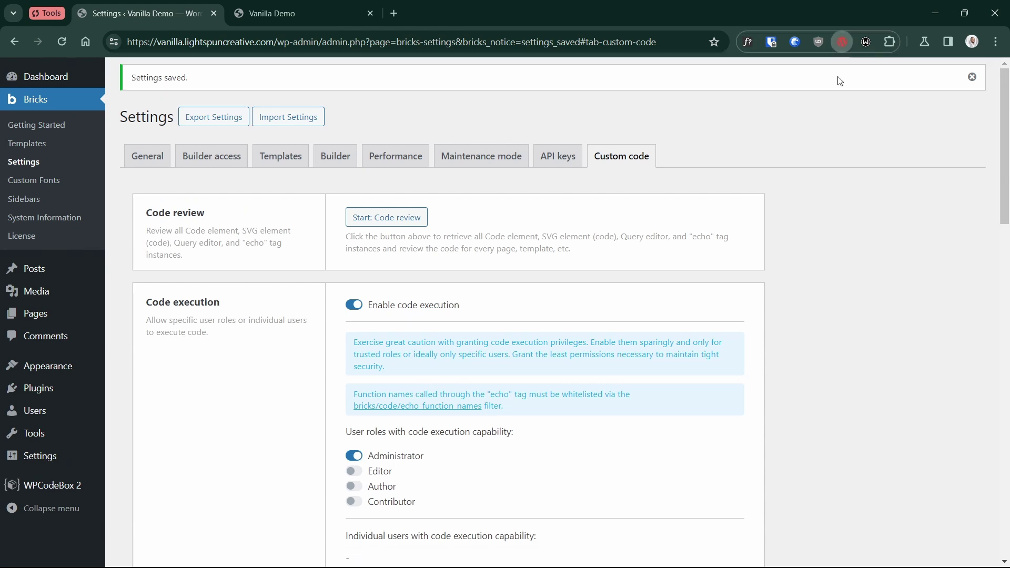
{"action": "left_click", "coordinate": [840, 47]}
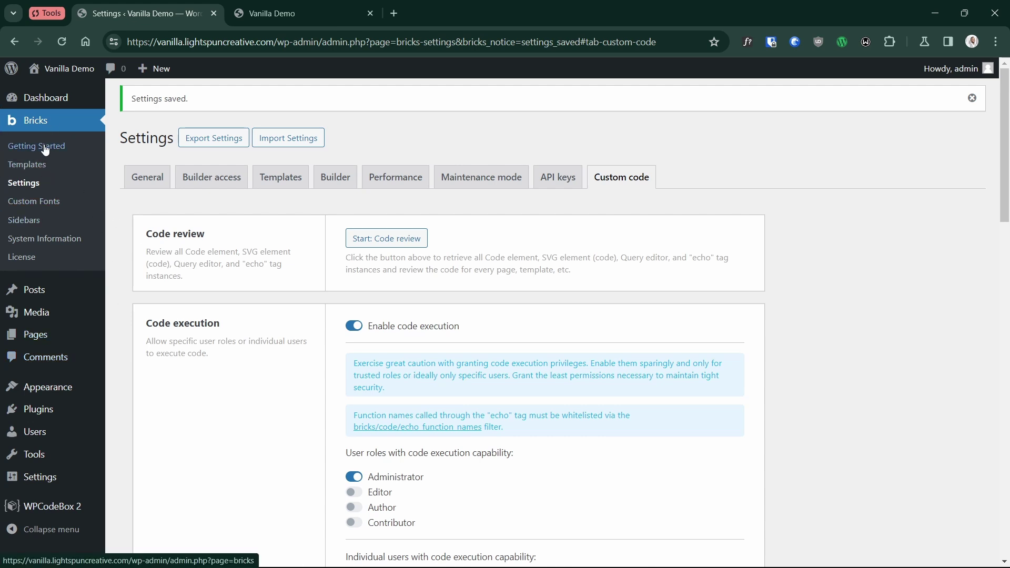
Import the file LS-Multilevel-Header-Template-1.2.json into the Bricks templates
{"action": "left_click", "coordinate": [35, 167]}
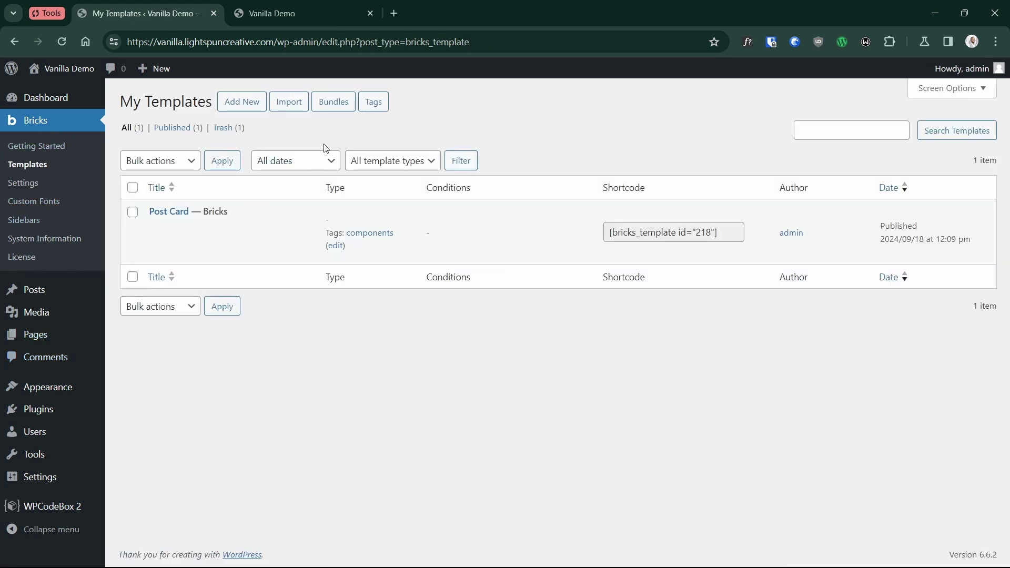
{"action": "left_click", "coordinate": [289, 103]}
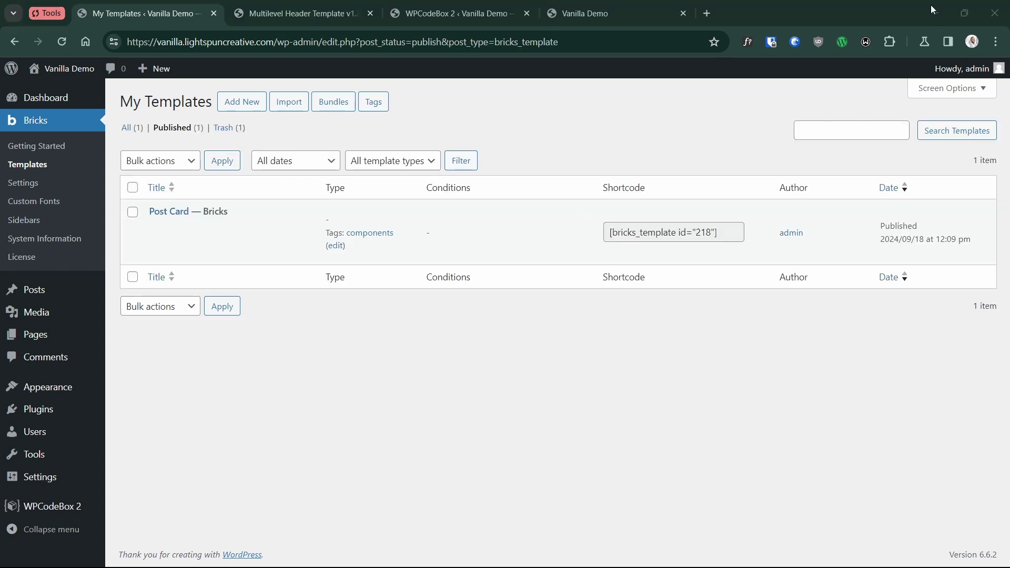
{"action": "left_click", "coordinate": [291, 103]}
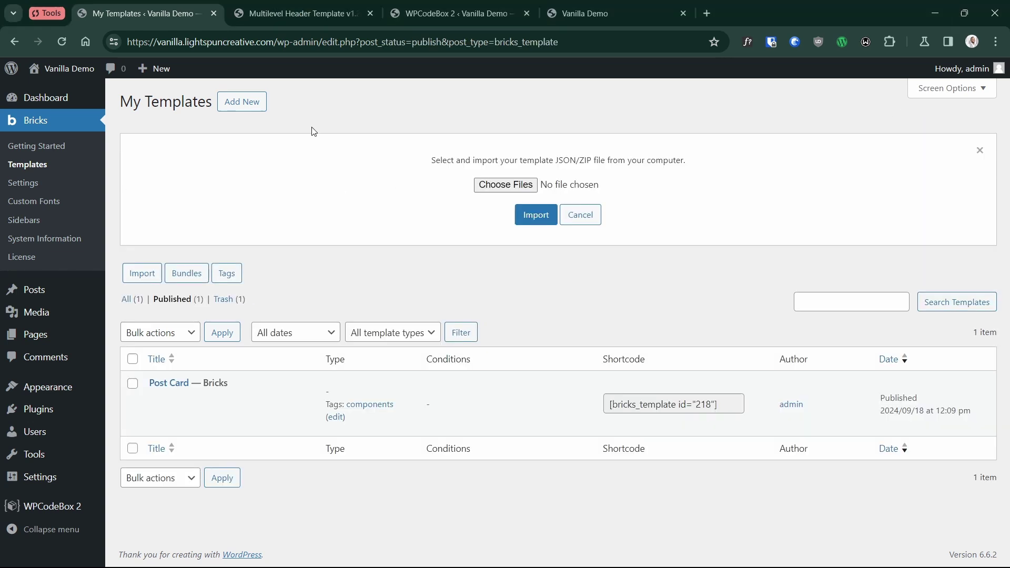
{"action": "left_click", "coordinate": [513, 185]}
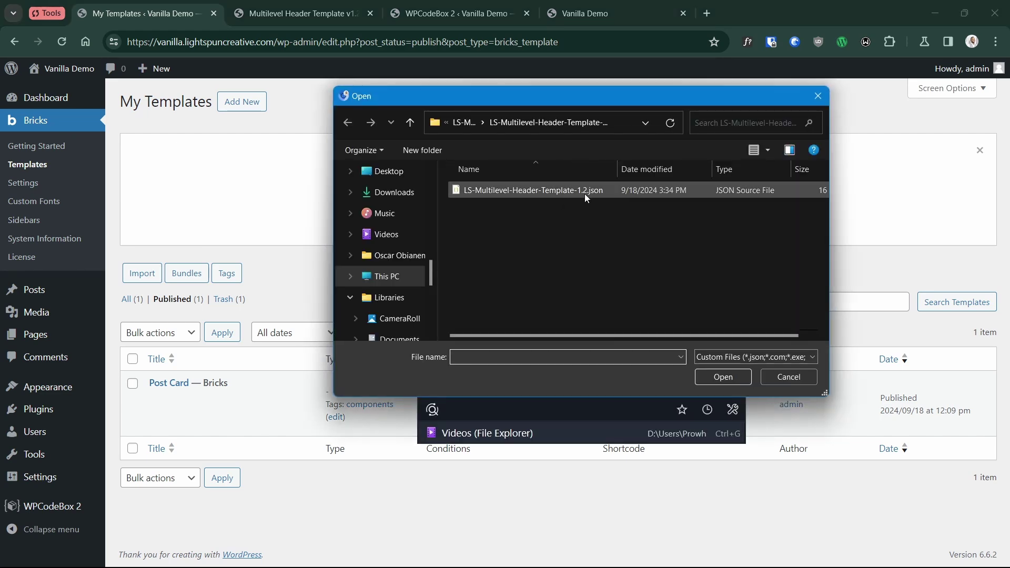
{"action": "left_click", "coordinate": [585, 194]}
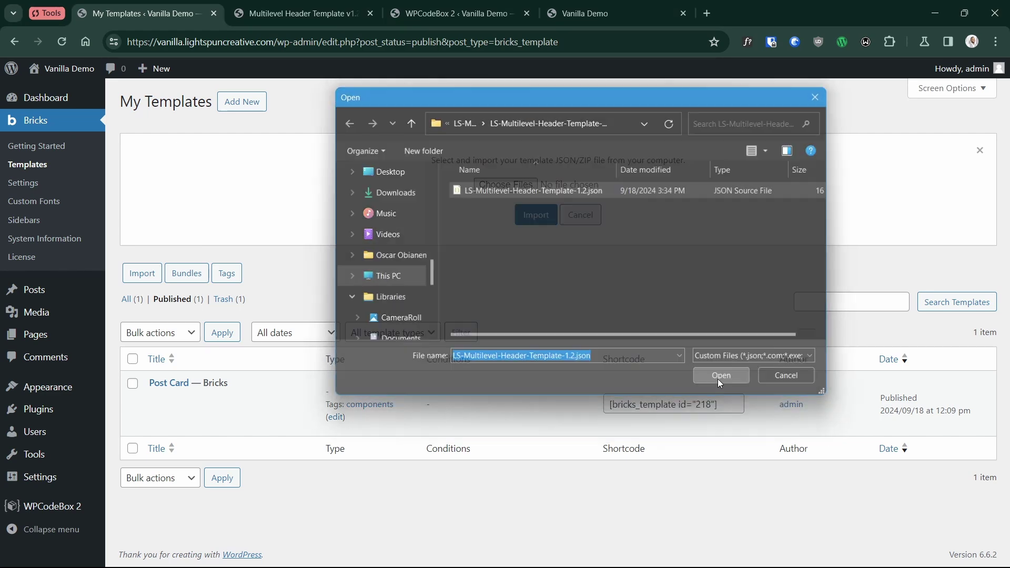
{"action": "left_click", "coordinate": [717, 378]}
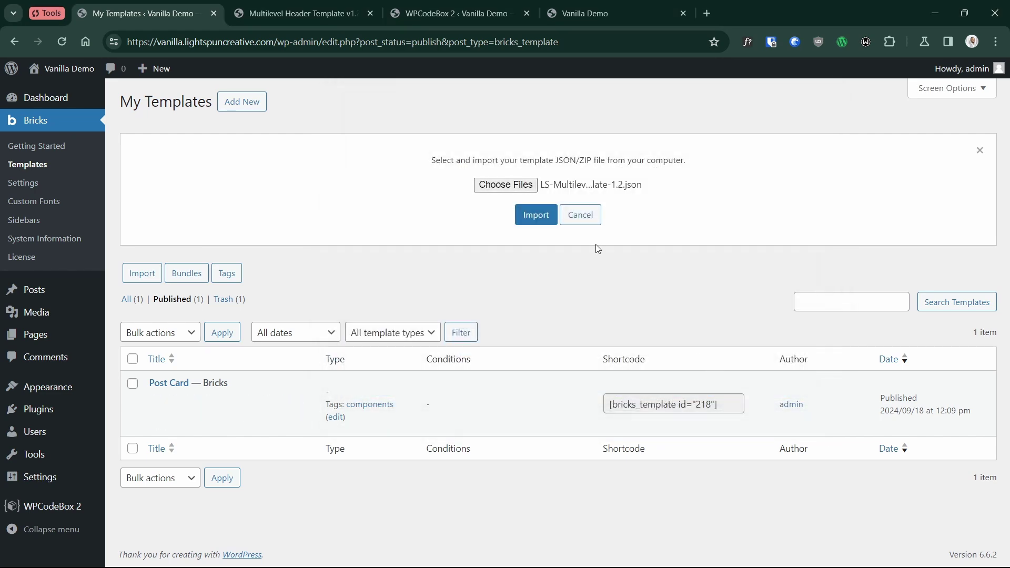
{"action": "left_click", "coordinate": [541, 224]}
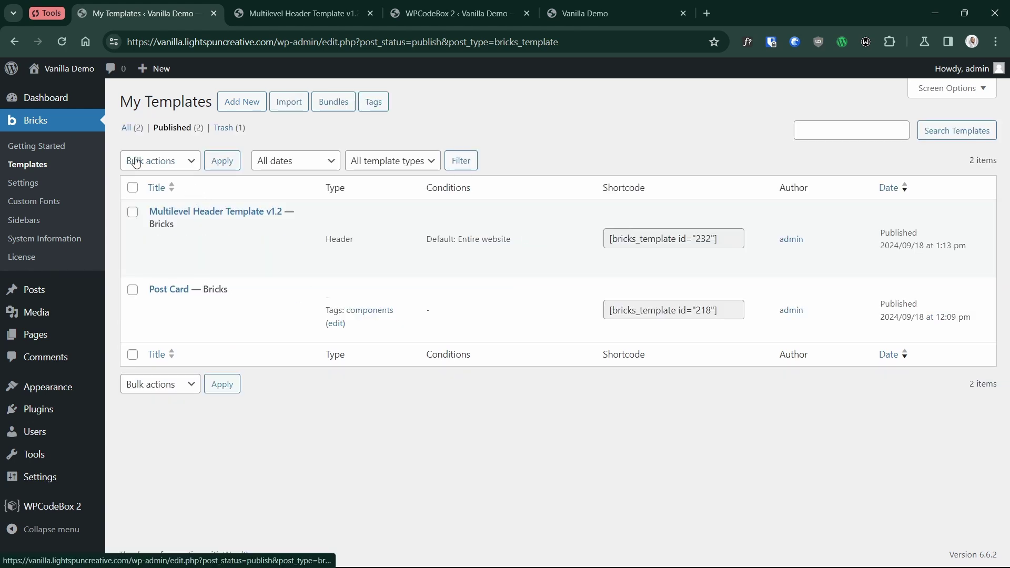
Set up a new CSS snippet in WPCodeBox 2 titled "LS Multilevel Header CSS"
{"action": "left_click", "coordinate": [458, 13]}
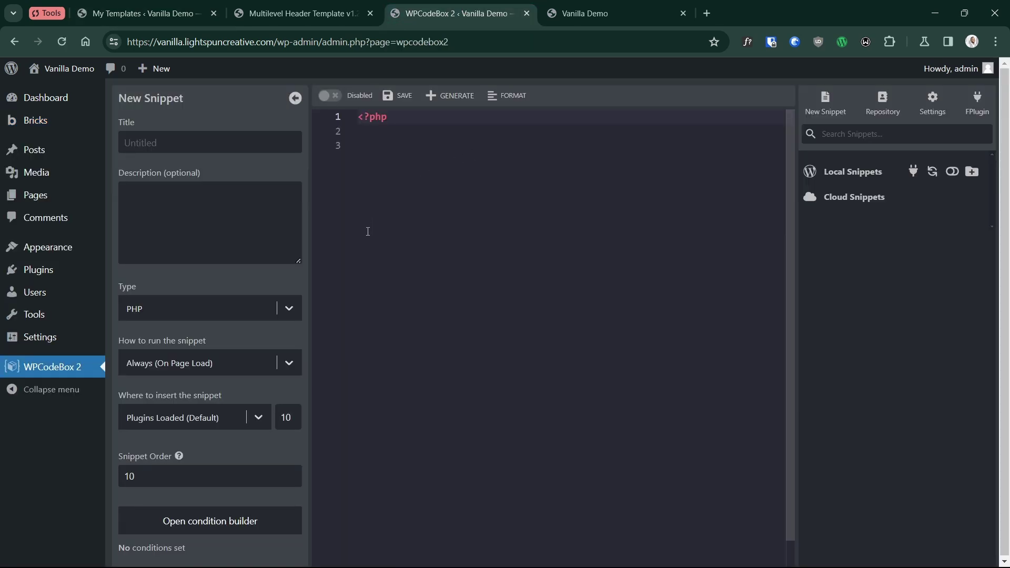
{"action": "left_click", "coordinate": [247, 312]}
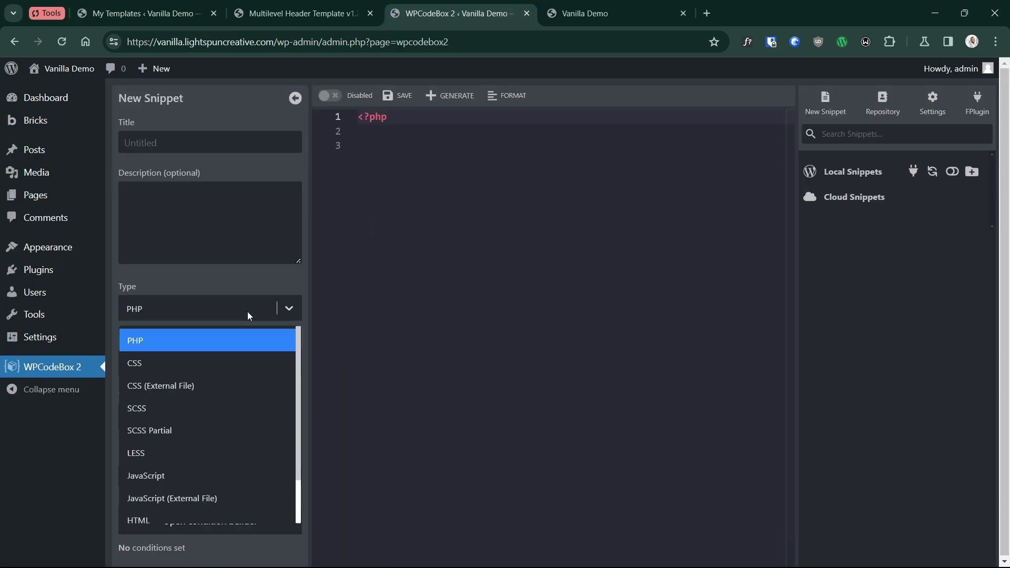
{"action": "left_click", "coordinate": [188, 367]}
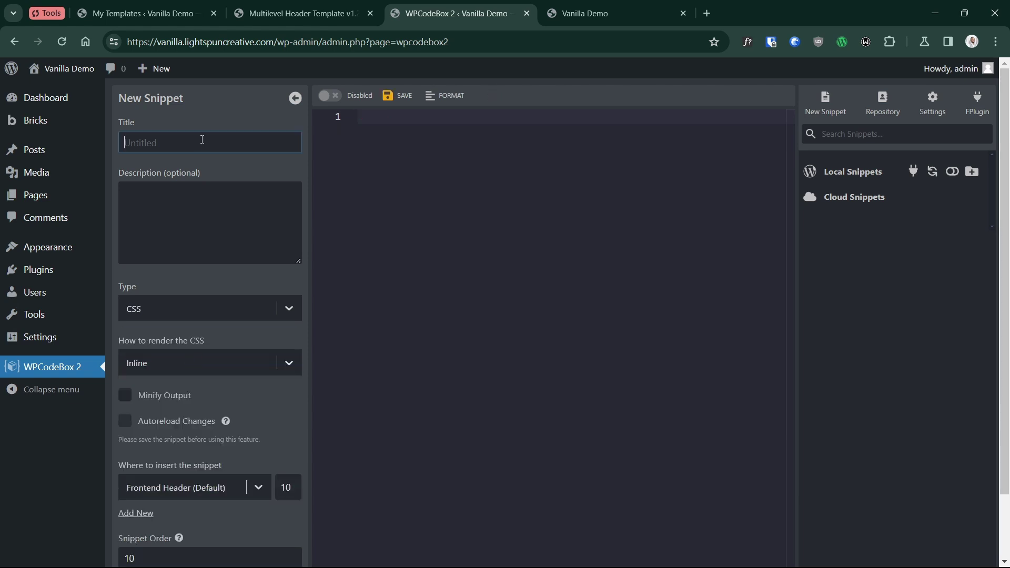
{"action": "type", "text": "LS Multilevel Header CSS"}
{"action": "left_click", "coordinate": [371, 157]}
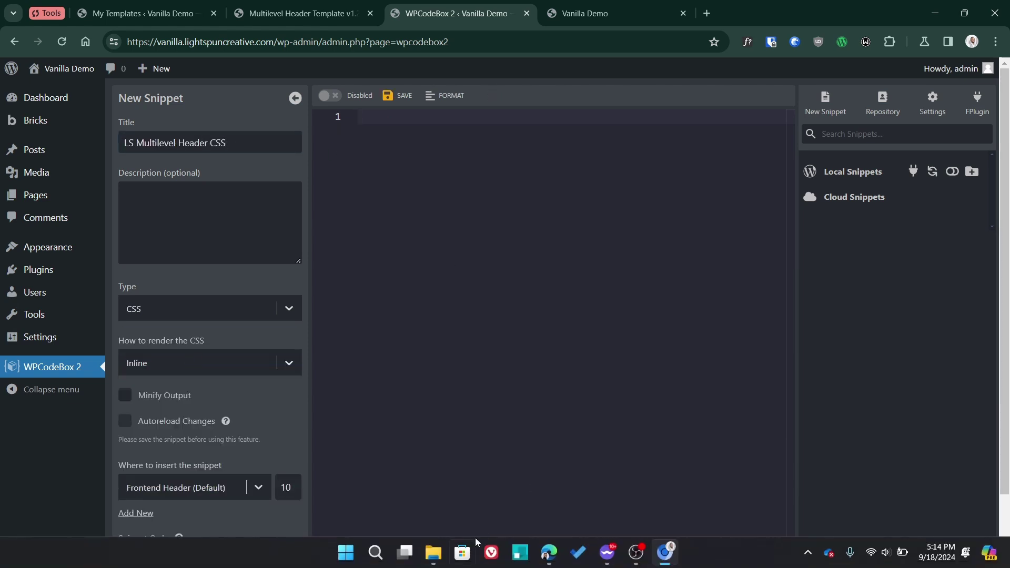
Copy all code from LS-Multilevel-Header-Template-1.2-(vanilla).css into the new CSS snippet and save it
{"action": "mouse_move", "coordinate": [427, 551]}
{"action": "left_click", "coordinate": [402, 473]}
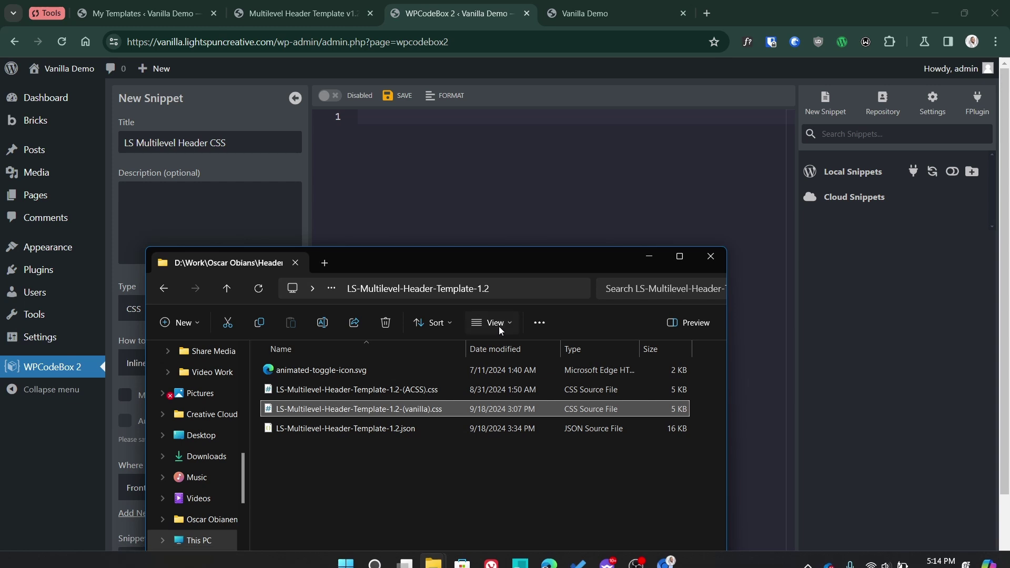
{"action": "left_click_drag", "start_coordinate": [638, 57], "coordinate": [710, 16]}
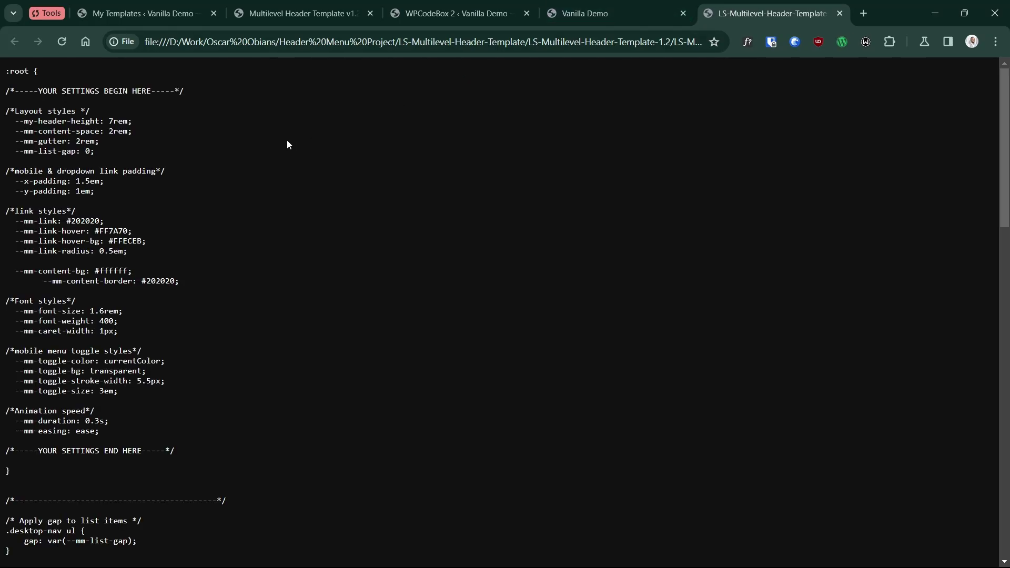
{"action": "key", "text": "ctrl+a"}
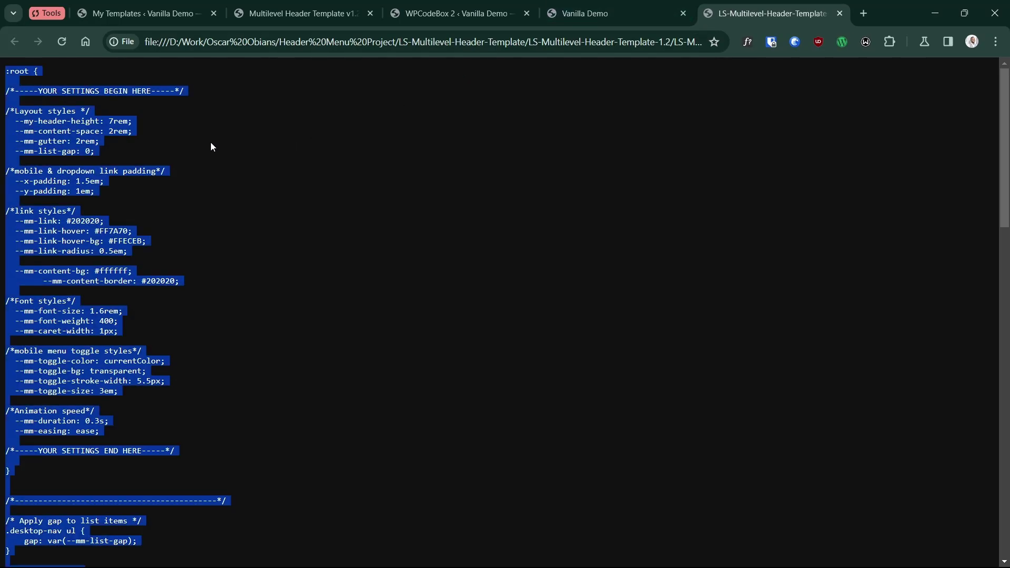
{"action": "left_click", "coordinate": [458, 13]}
{"action": "key", "text": "ctrl+s"}
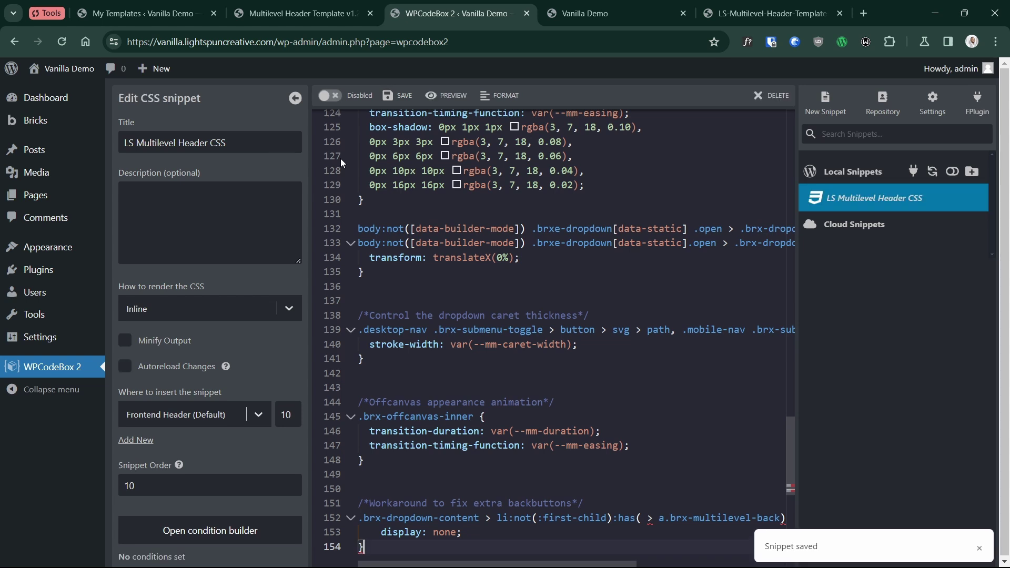
Enable the LS Multilevel Header CSS snippet with Minify Output and Autoreload Changes, and save it
{"action": "left_click", "coordinate": [333, 97]}
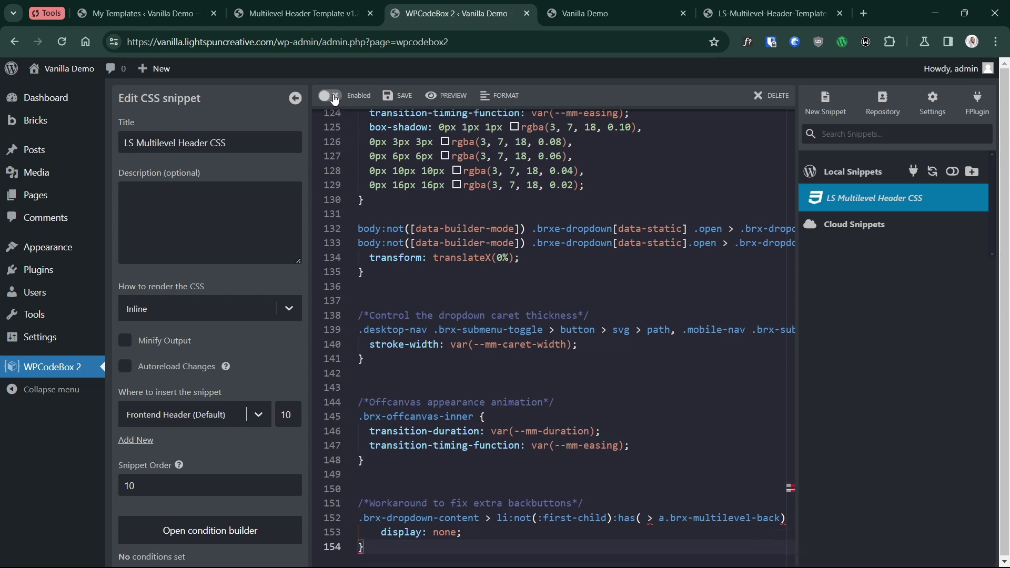
{"action": "left_click", "coordinate": [125, 366]}
{"action": "left_click", "coordinate": [125, 341]}
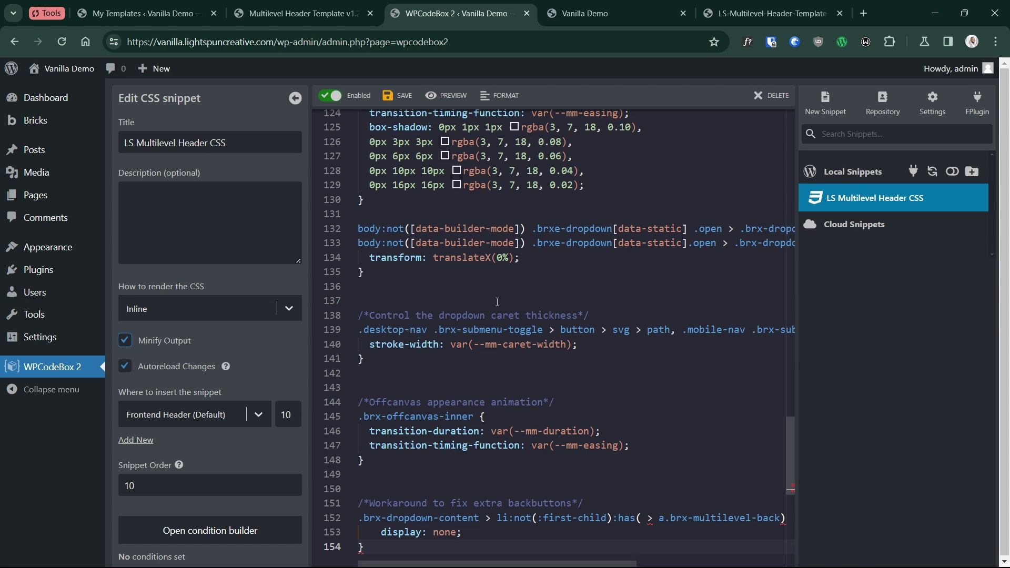
{"action": "left_click", "coordinate": [409, 108]}
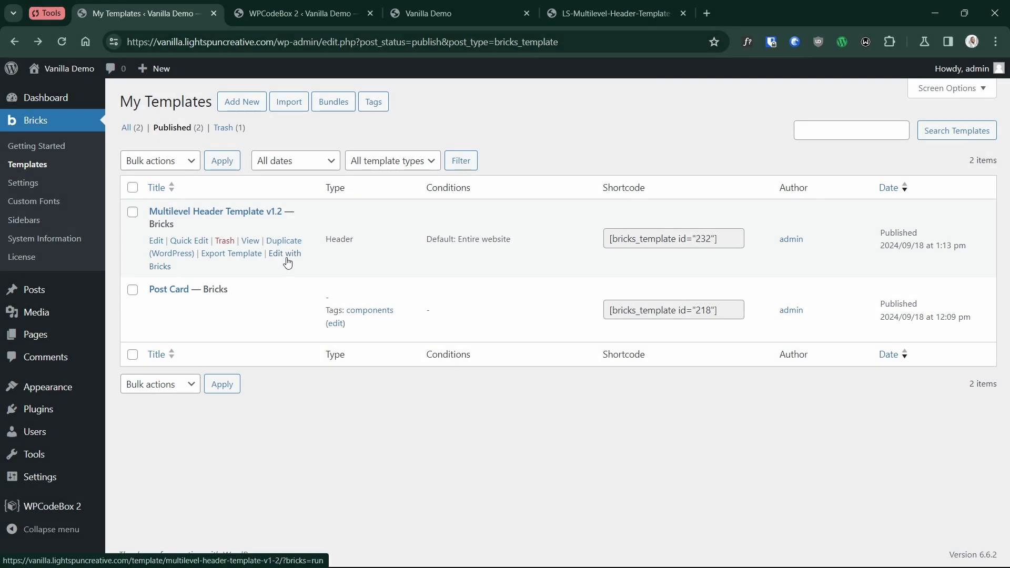
Open Multilevel Header Template v1.2 in the Bricks editor, and turn on code execution for the Custom Back Button Code element and sign its code
{"action": "left_click", "coordinate": [288, 261]}
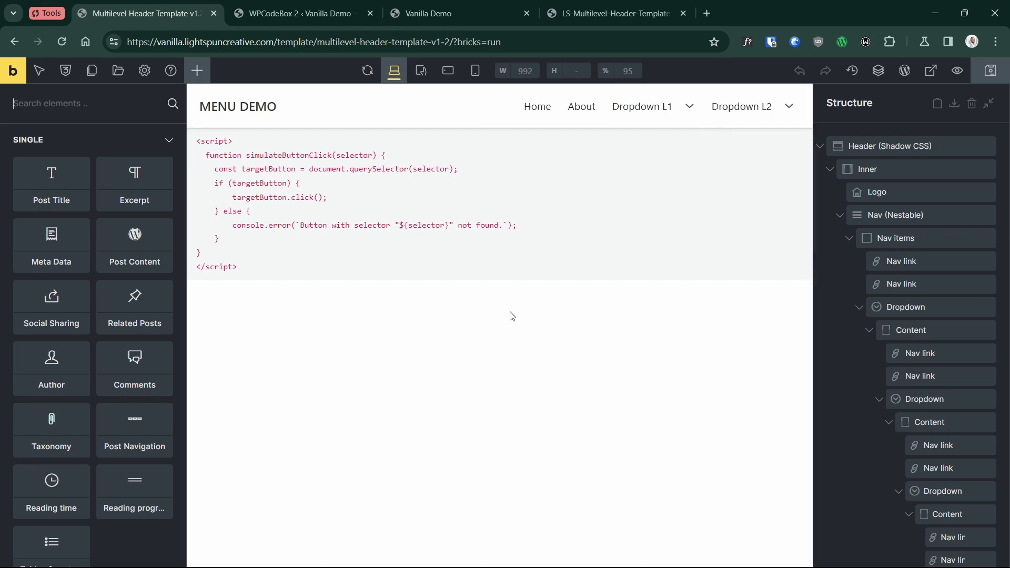
{"action": "left_click", "coordinate": [337, 209]}
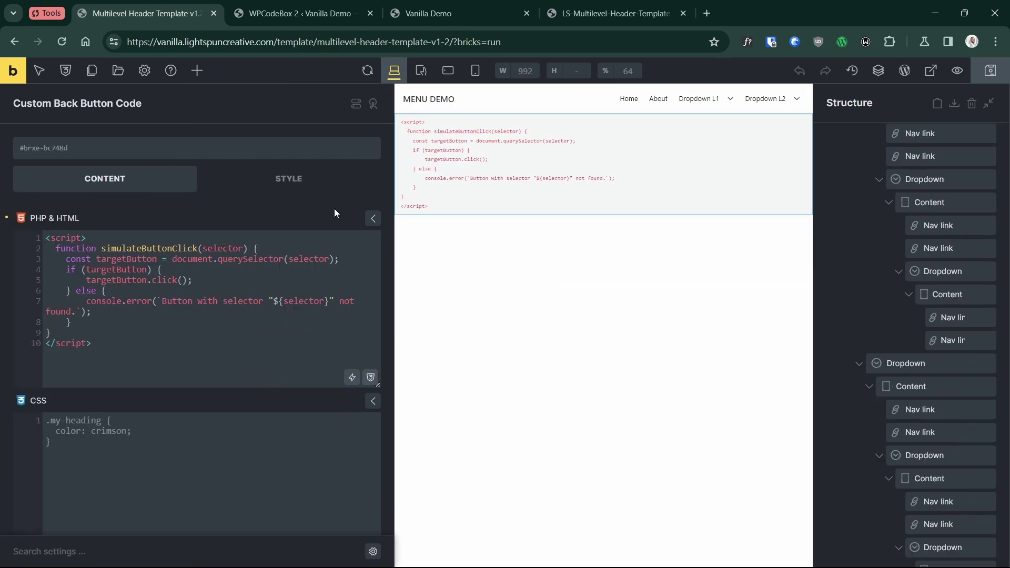
{"action": "scroll", "coordinate": [298, 288], "scroll_direction": "down", "scroll_amount": 6}
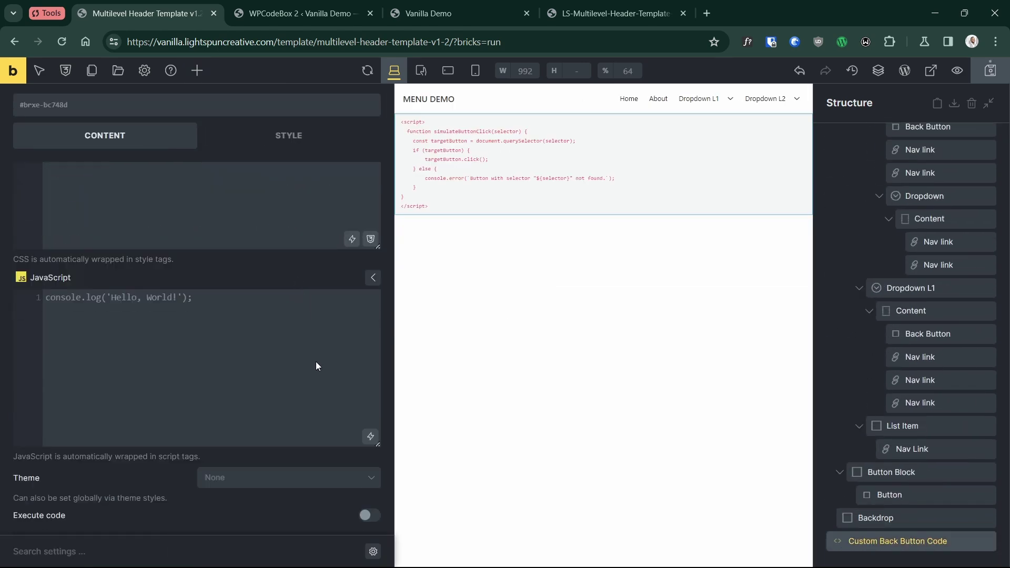
{"action": "left_click", "coordinate": [369, 515]}
{"action": "scroll", "coordinate": [317, 473], "scroll_direction": "up", "scroll_amount": 8}
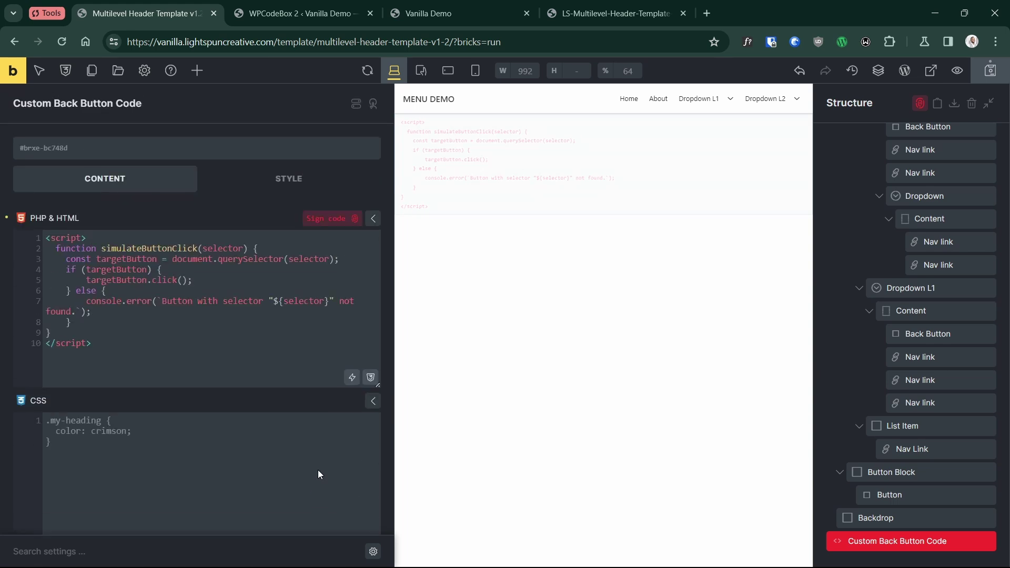
{"action": "left_click", "coordinate": [327, 218]}
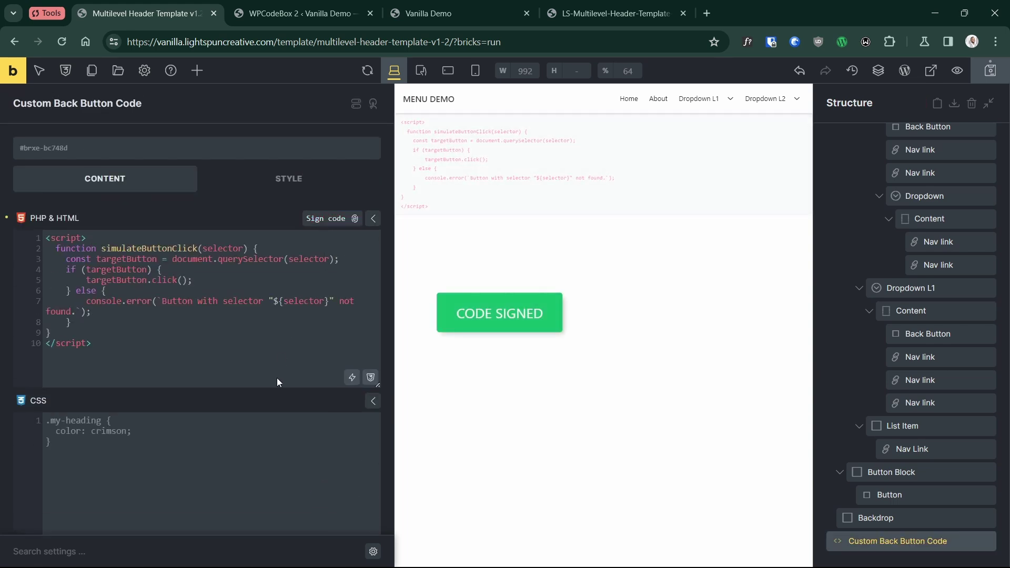
{"action": "scroll", "coordinate": [298, 377], "scroll_direction": "down", "scroll_amount": 8}
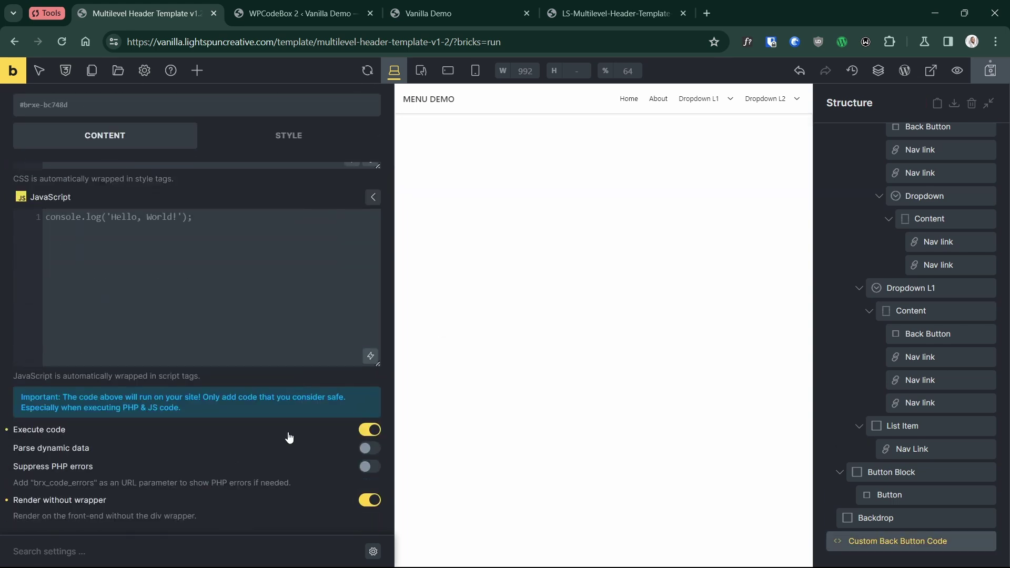
{"action": "scroll", "coordinate": [349, 430], "scroll_direction": "up", "scroll_amount": 8}
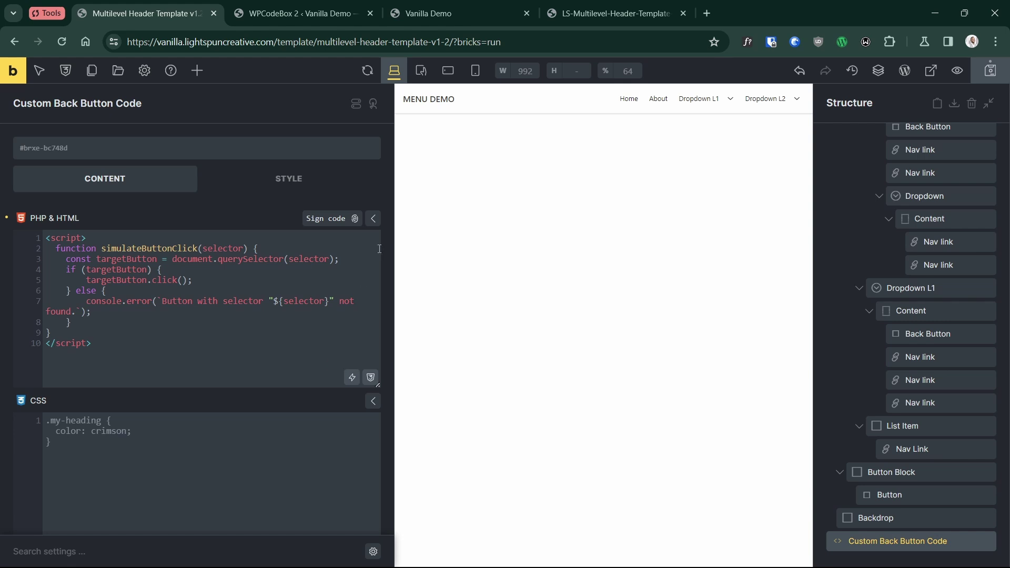
Save the template, preview it on the frontend in the iPhone SE responsive view, and hide the WordPress admin bar
{"action": "left_click", "coordinate": [990, 70]}
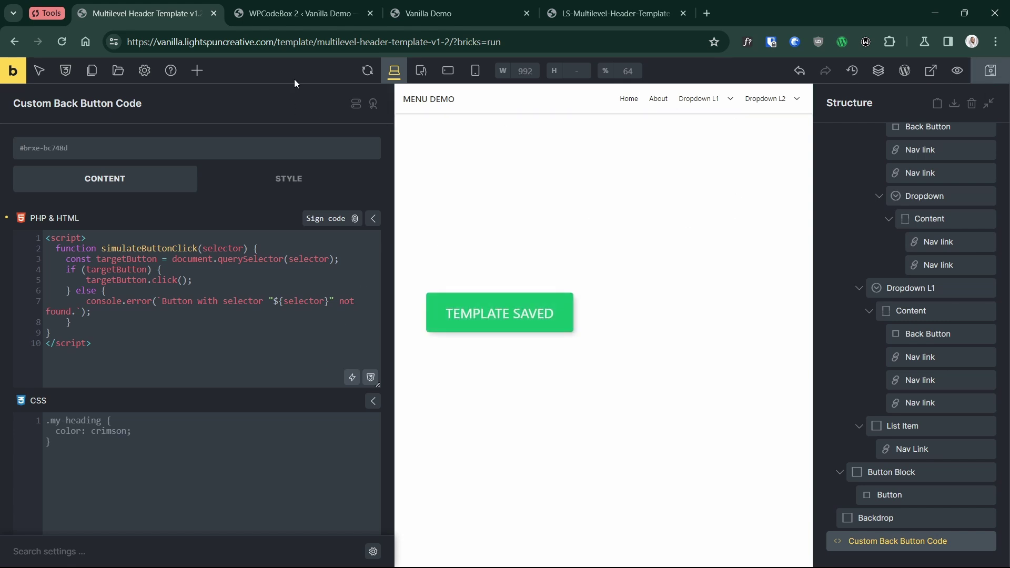
{"action": "left_click", "coordinate": [957, 70]}
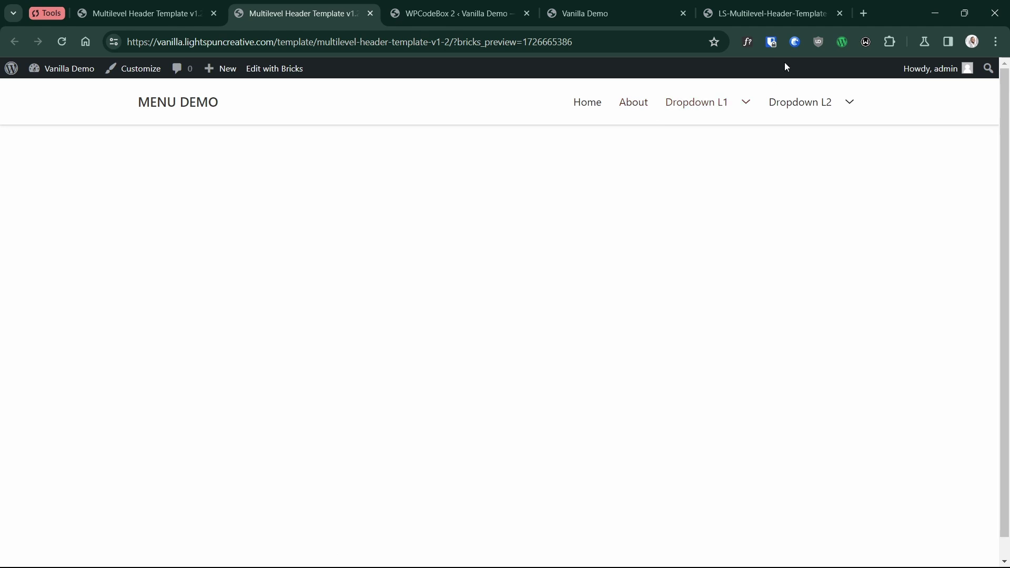
{"action": "key", "text": "ctrl+shift+i"}
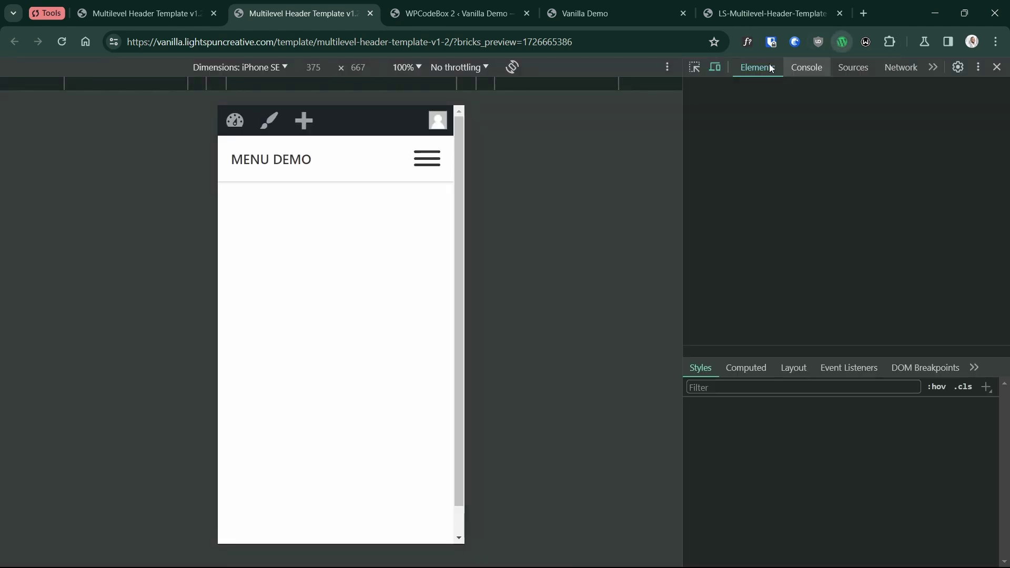
{"action": "left_click", "coordinate": [842, 41]}
Test the mobile menu by opening it, entering Dropdown L1 and its nested Dropdown L2, and going back through each level
{"action": "left_click", "coordinate": [423, 133]}
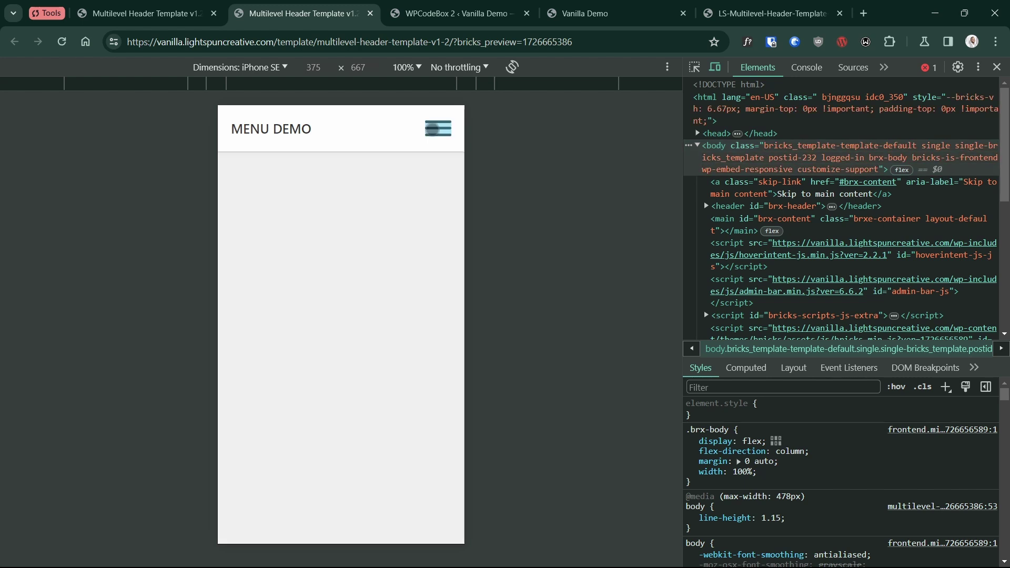
{"action": "left_click", "coordinate": [405, 255]}
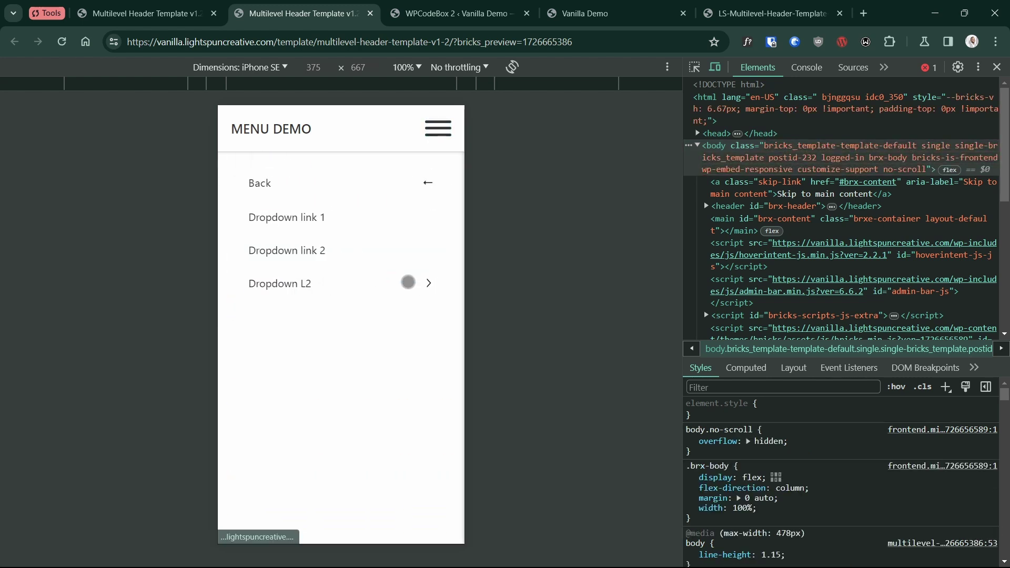
{"action": "left_click", "coordinate": [403, 282]}
{"action": "left_click", "coordinate": [387, 189]}
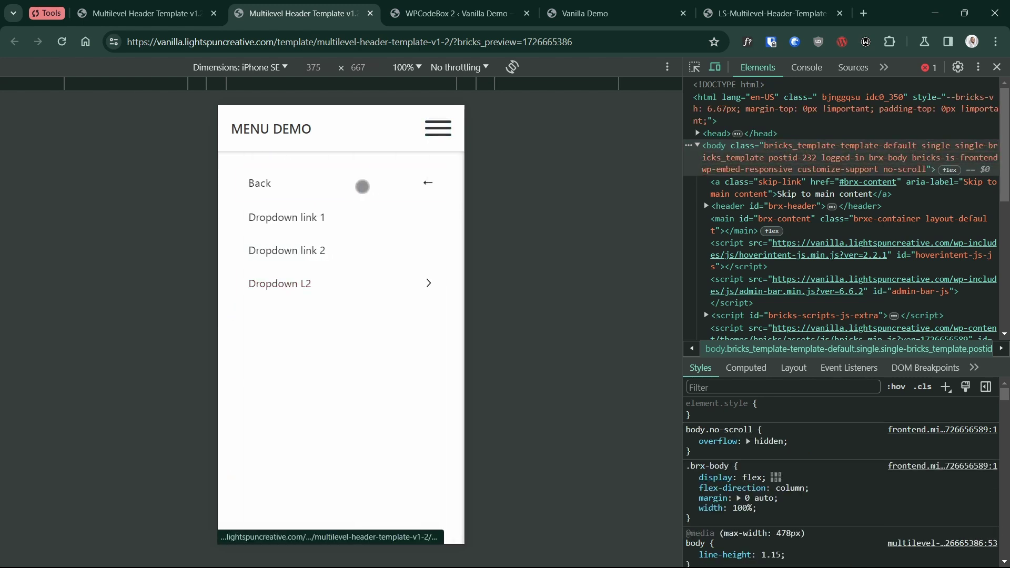
{"action": "left_click", "coordinate": [361, 183]}
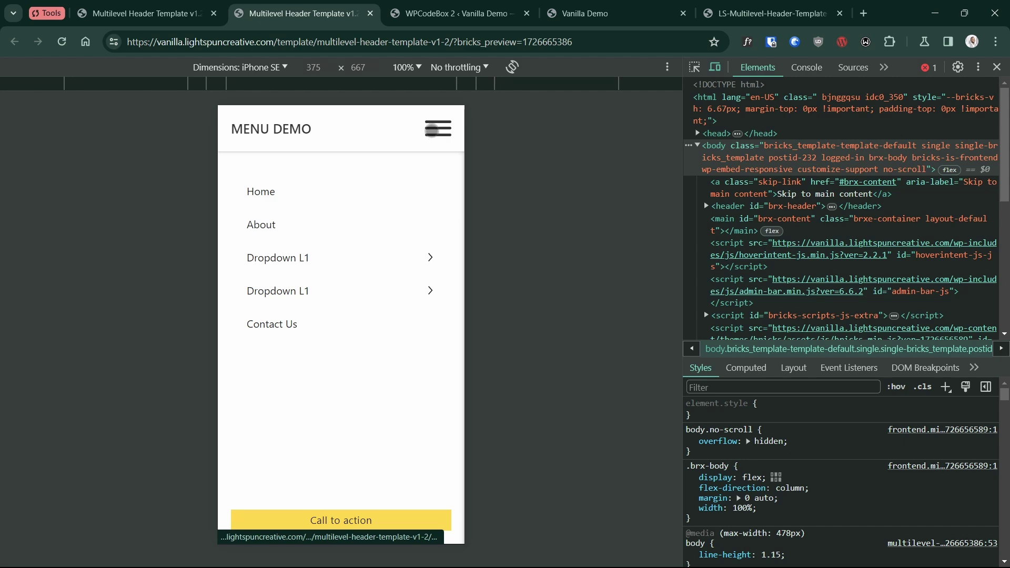
Return to the Bricks editor, collapse Nav items inside Nav (Nestable), and select the Toggle (Open: Mobile) element
{"action": "left_click", "coordinate": [140, 14]}
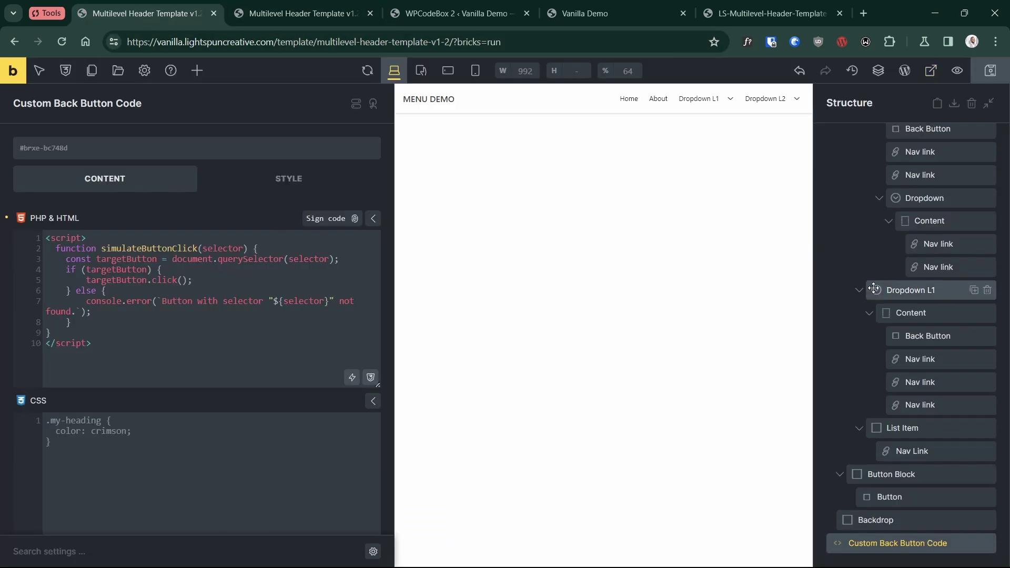
{"action": "scroll", "coordinate": [873, 284], "scroll_direction": "up", "scroll_amount": 5}
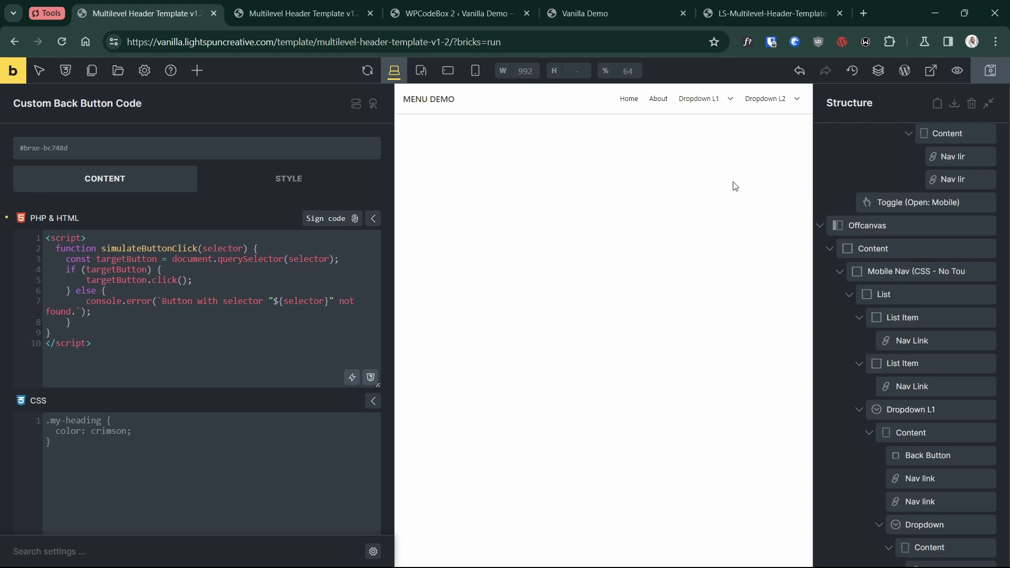
{"action": "left_click", "coordinate": [889, 230]}
{"action": "scroll", "coordinate": [894, 284], "scroll_direction": "up", "scroll_amount": 3}
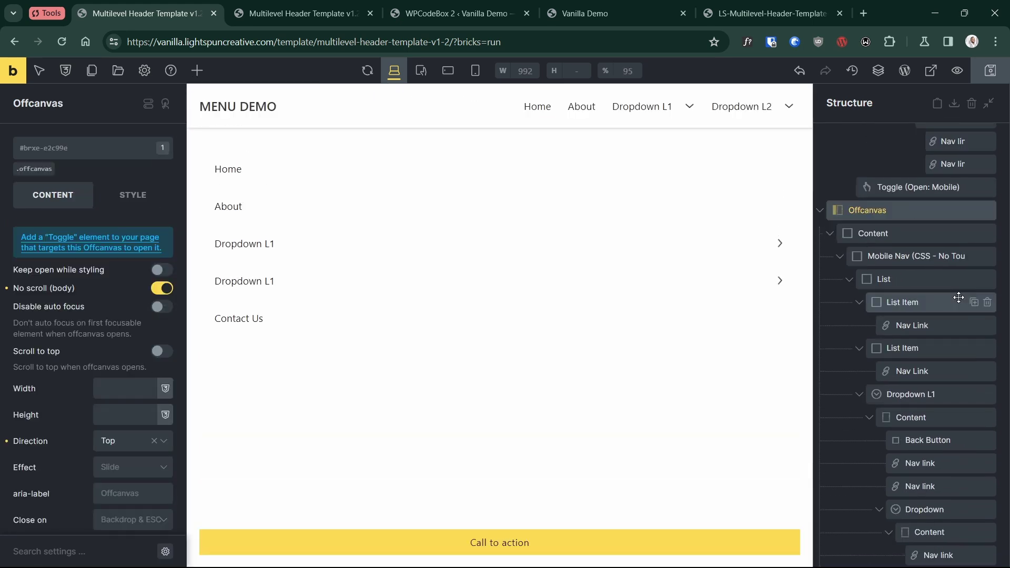
{"action": "scroll", "coordinate": [899, 336], "scroll_direction": "up", "scroll_amount": 7}
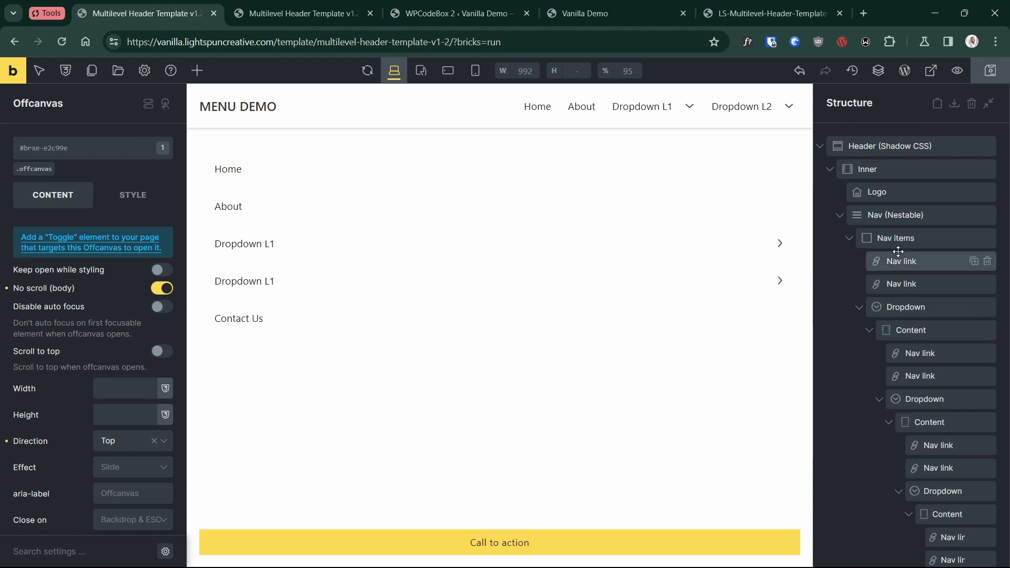
{"action": "left_click", "coordinate": [480, 106]}
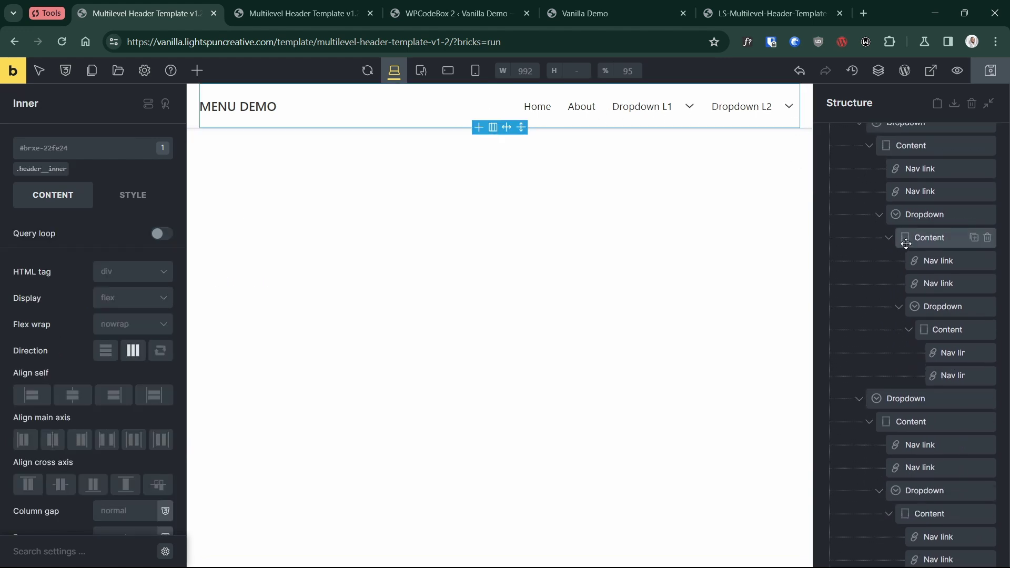
{"action": "left_click", "coordinate": [841, 216]}
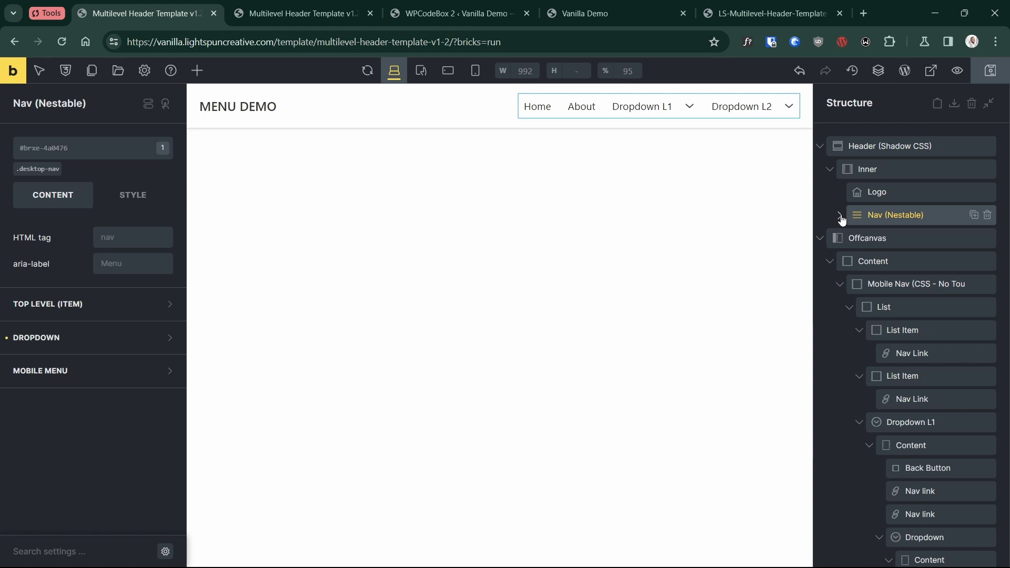
{"action": "left_click", "coordinate": [841, 216]}
{"action": "left_click", "coordinate": [851, 238]}
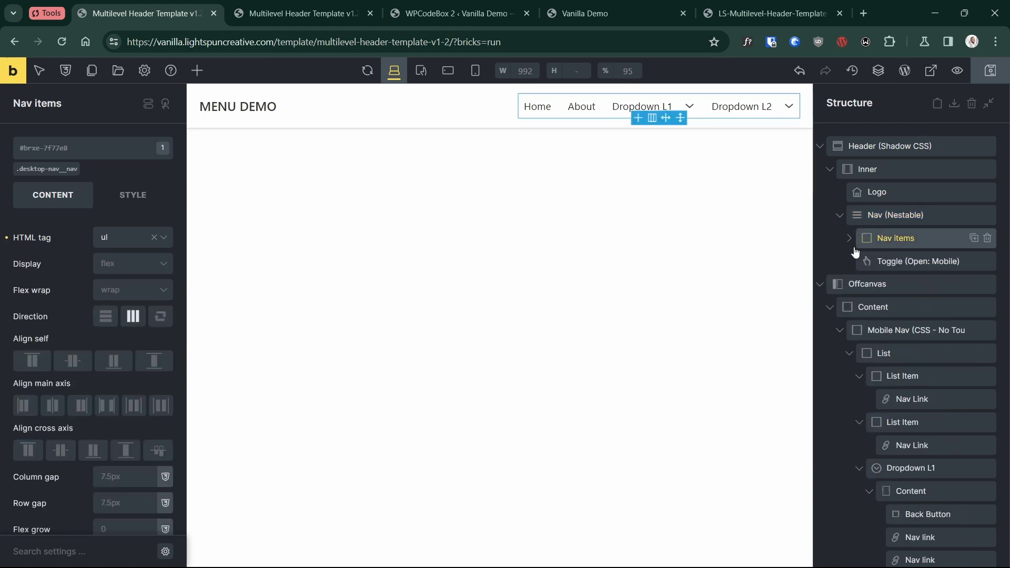
{"action": "left_click", "coordinate": [896, 263]}
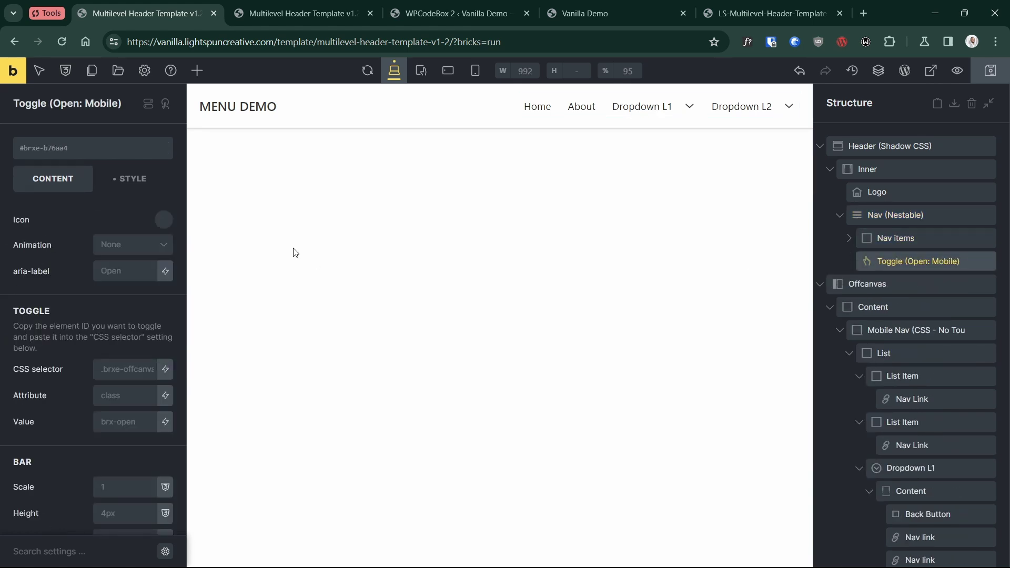
Set the mobile toggle's icon to the SVG file animated-toggle-icon.svg from the media library, and save the template
{"action": "left_click", "coordinate": [164, 219]}
{"action": "left_click", "coordinate": [119, 258]}
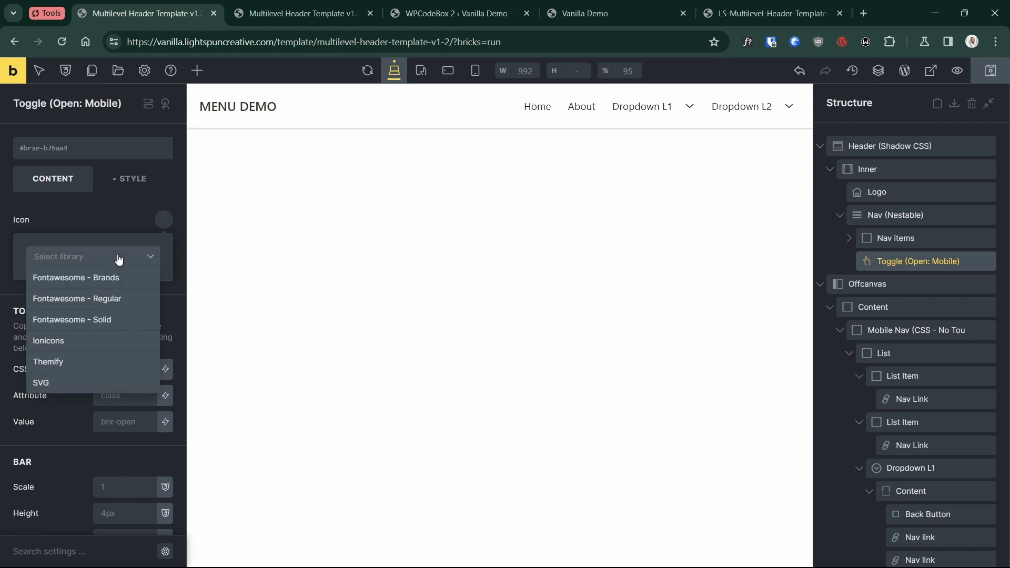
{"action": "left_click", "coordinate": [57, 380]}
{"action": "left_click", "coordinate": [121, 312]}
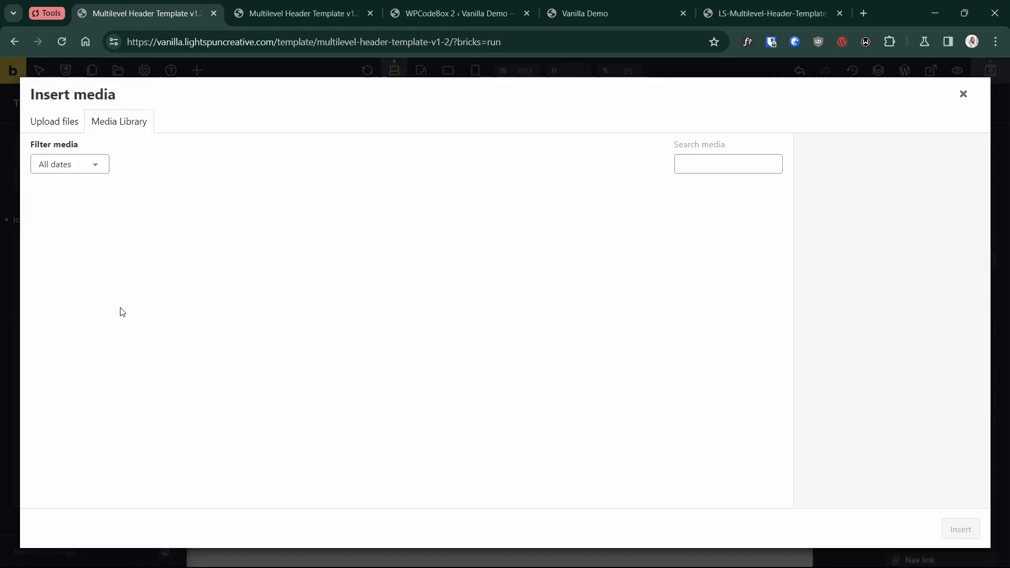
{"action": "left_click", "coordinate": [79, 249]}
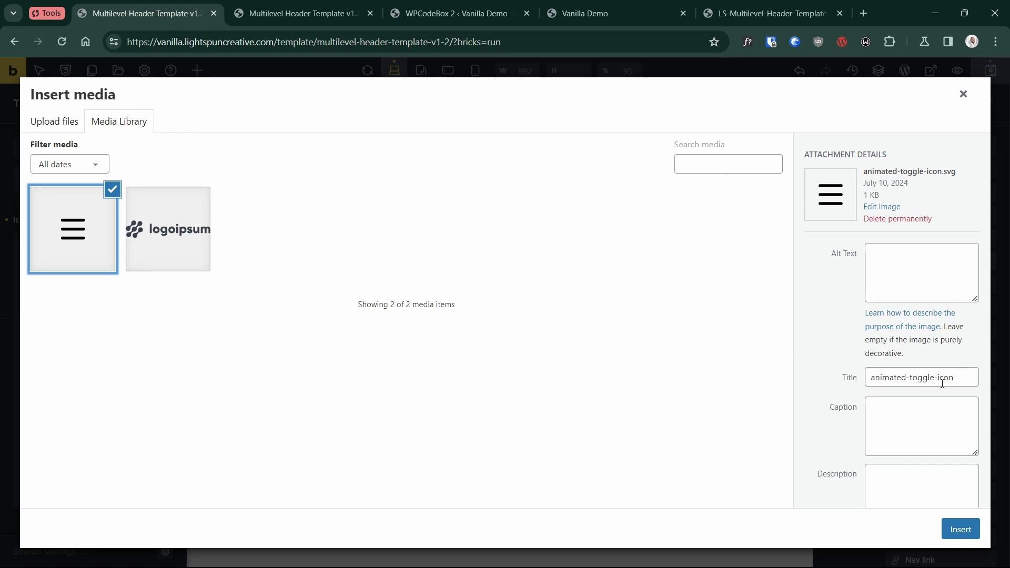
{"action": "mouse_move", "coordinate": [419, 550]}
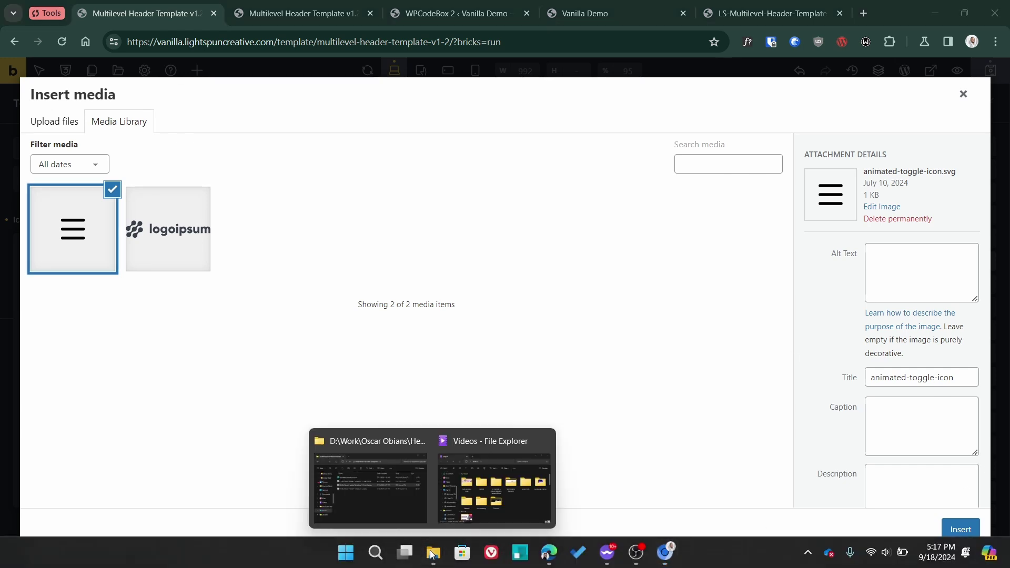
{"action": "left_click", "coordinate": [424, 509]}
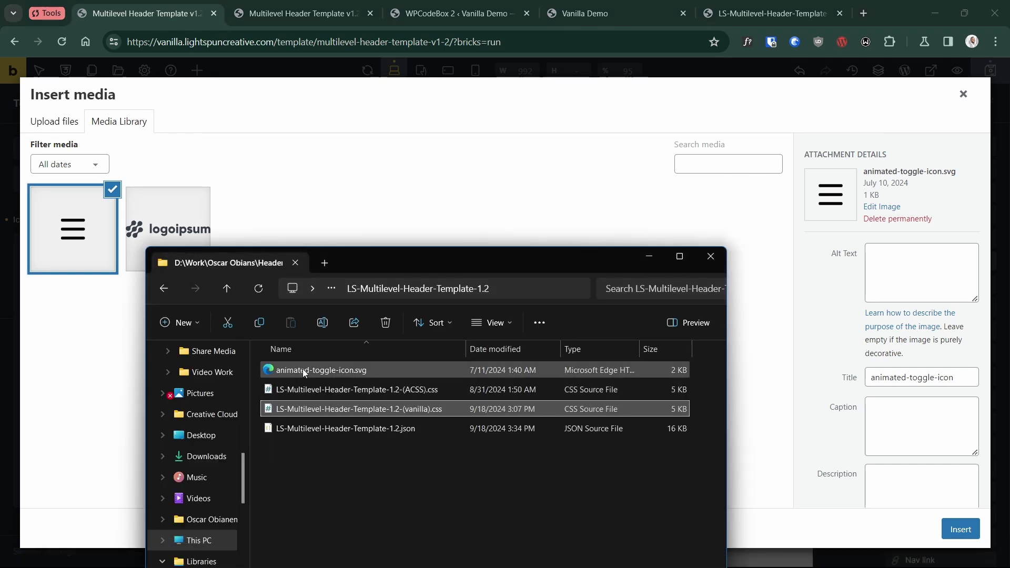
{"action": "left_click", "coordinate": [646, 259]}
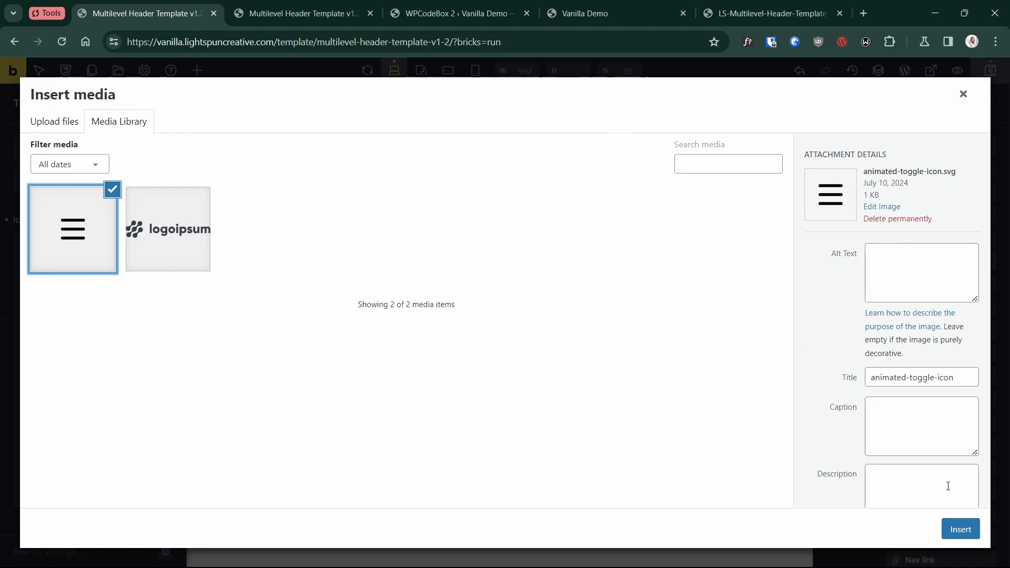
{"action": "left_click", "coordinate": [960, 528]}
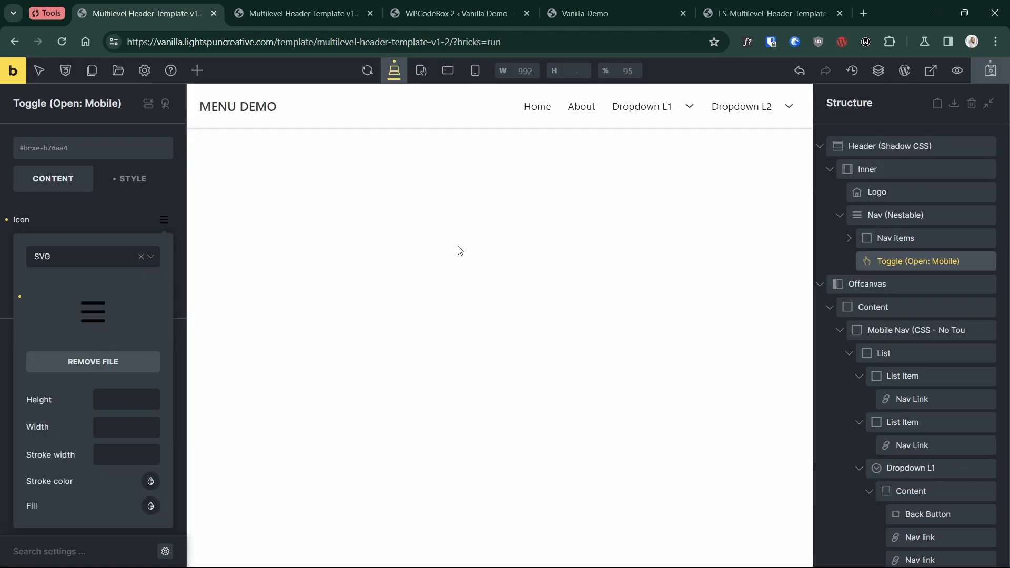
{"action": "left_click", "coordinate": [991, 70]}
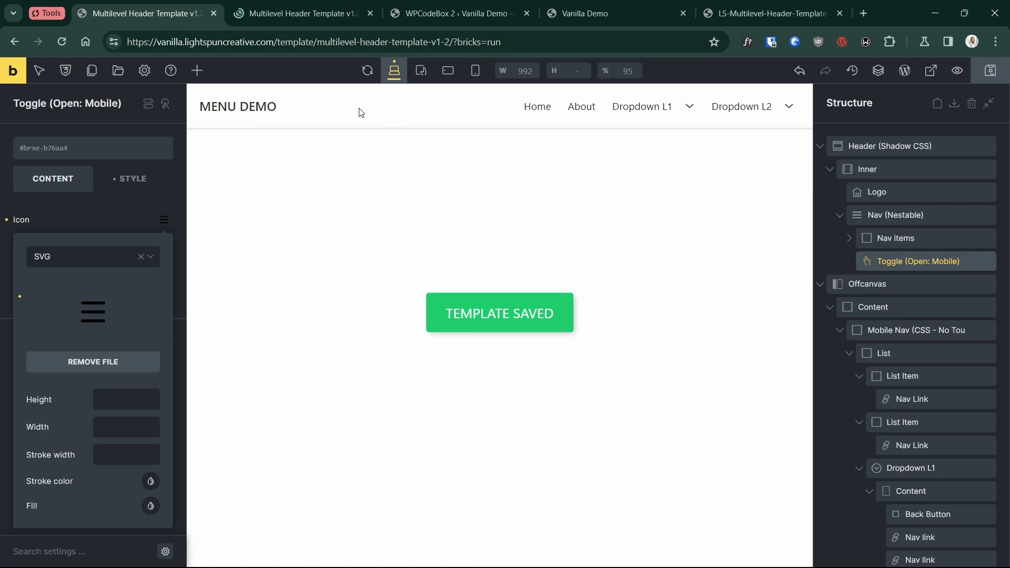
Test the animated toggle in the mobile preview by opening and closing the menu, including the second Dropdown L1 and its Back link
{"action": "left_click", "coordinate": [278, 14]}
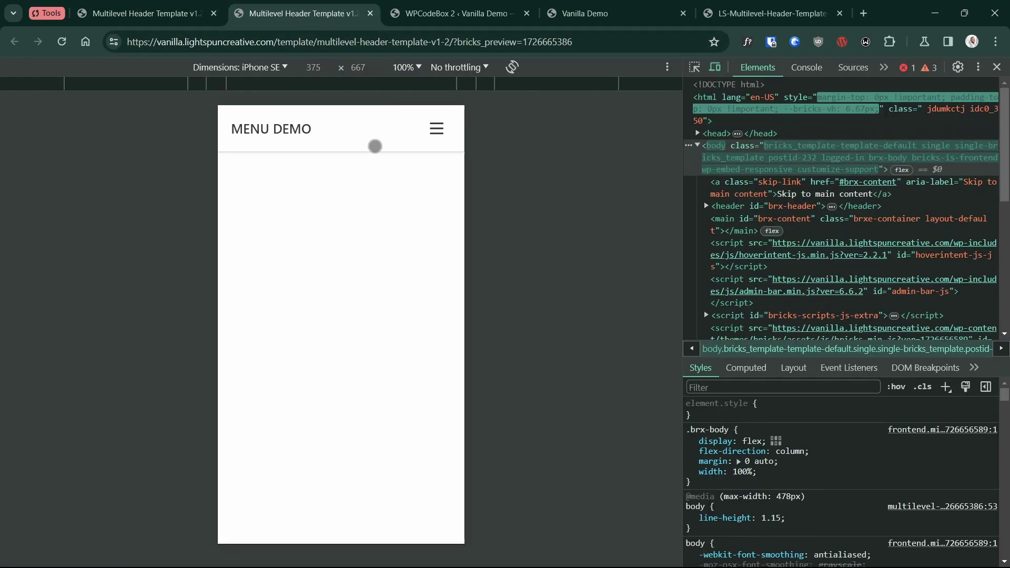
{"action": "left_click", "coordinate": [436, 130]}
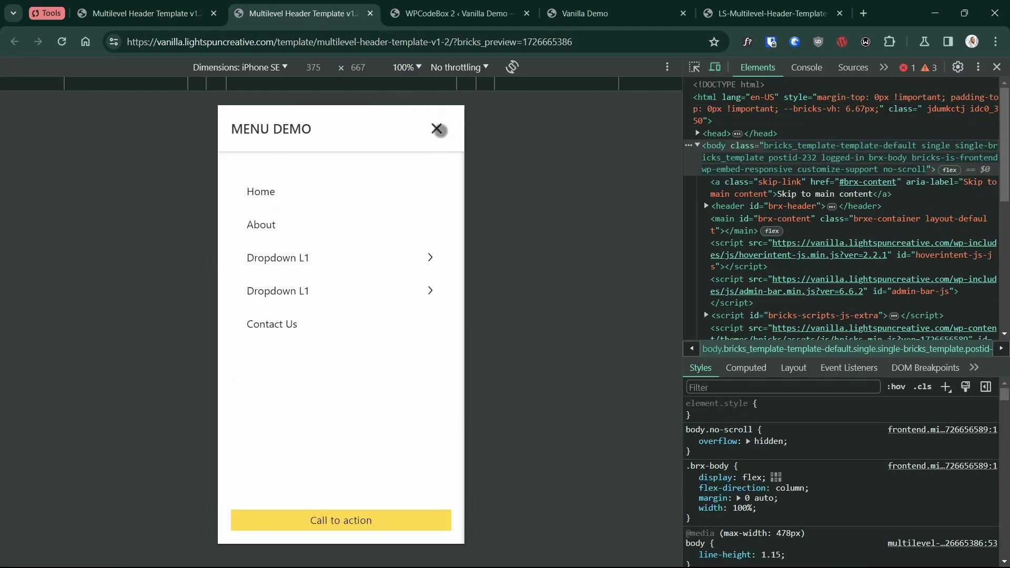
{"action": "left_click", "coordinate": [436, 129]}
{"action": "left_click", "coordinate": [436, 129]}
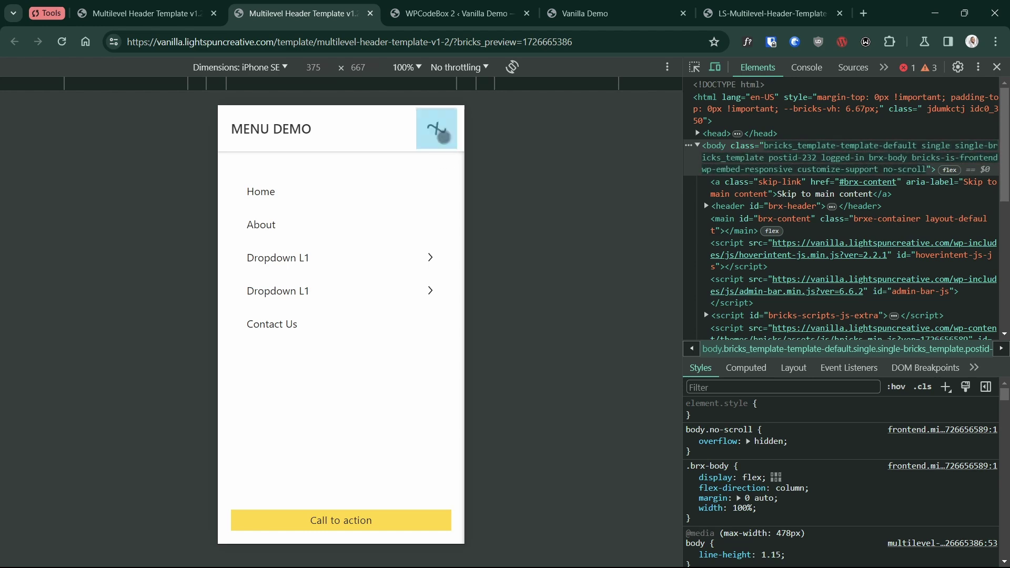
{"action": "left_click", "coordinate": [444, 137]}
{"action": "left_click", "coordinate": [441, 133]}
{"action": "left_click", "coordinate": [394, 294]}
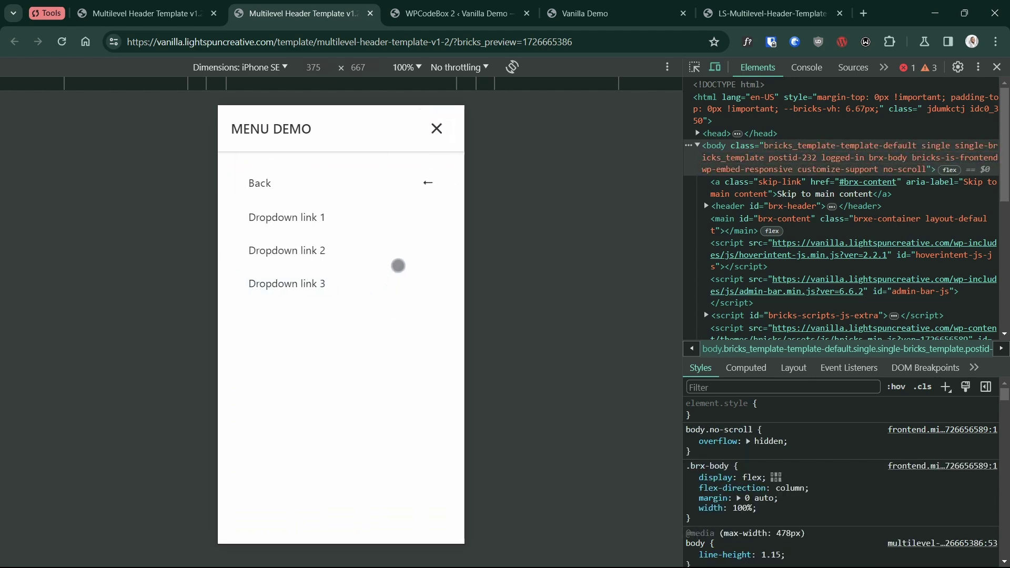
{"action": "left_click", "coordinate": [413, 182]}
{"action": "left_click", "coordinate": [438, 129]}
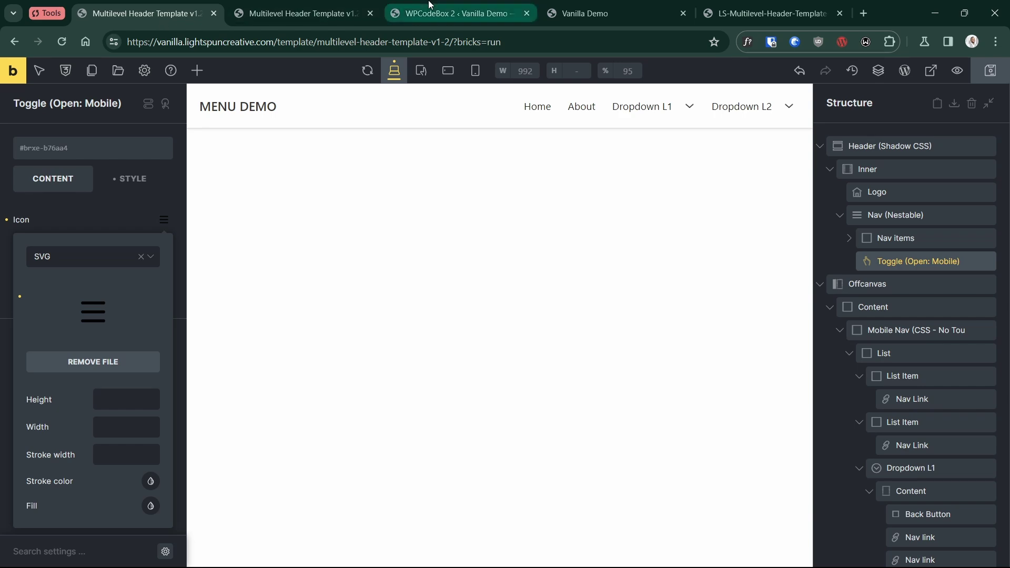
Switch to WPCodeBox 2 and examine the root variables in the user settings block of the LS Multilevel Header CSS snippet
{"action": "left_click", "coordinate": [438, 9]}
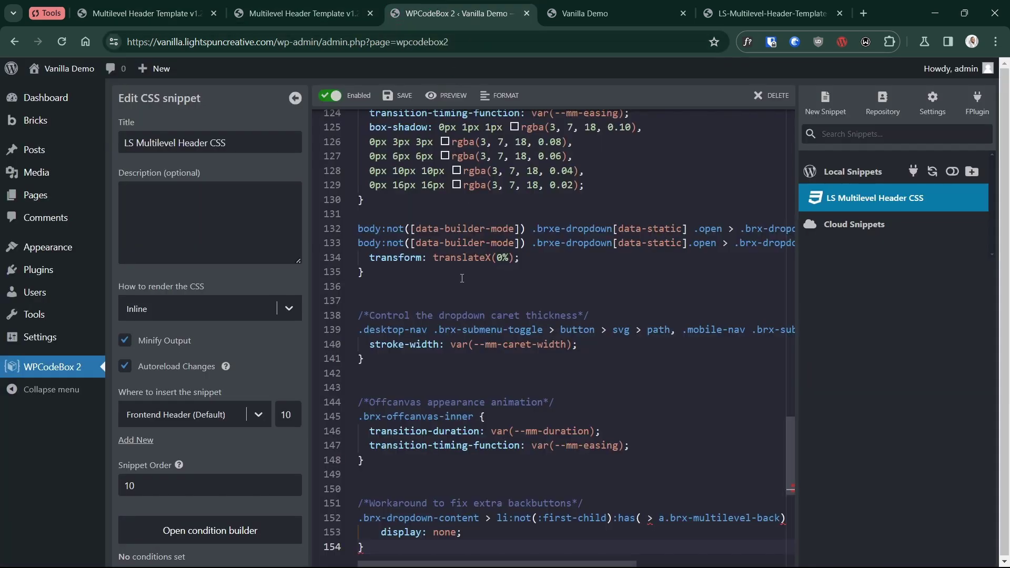
{"action": "scroll", "coordinate": [516, 302], "scroll_direction": "up", "scroll_amount": 8}
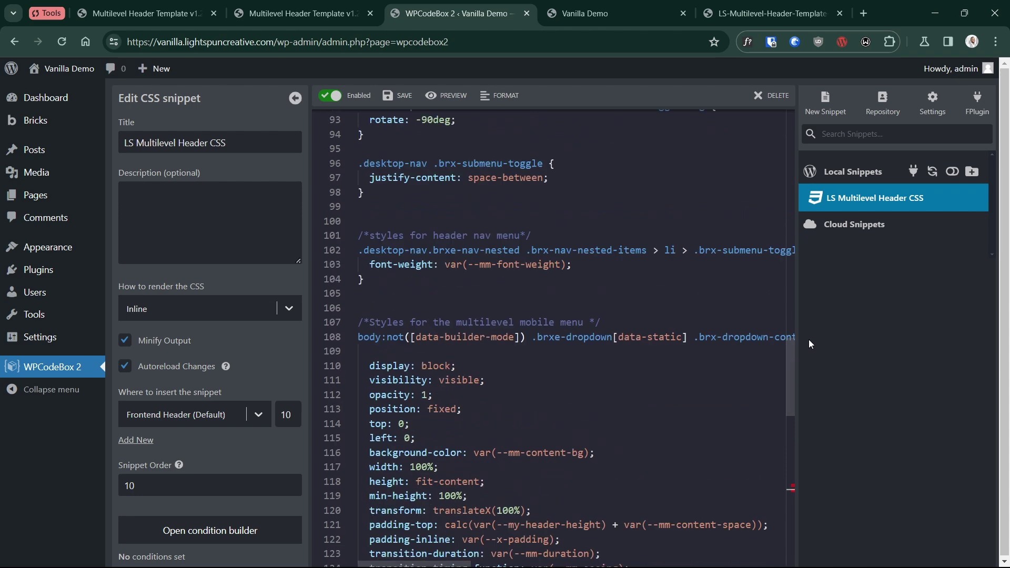
{"action": "left_click_drag", "start_coordinate": [789, 358], "coordinate": [792, 167]}
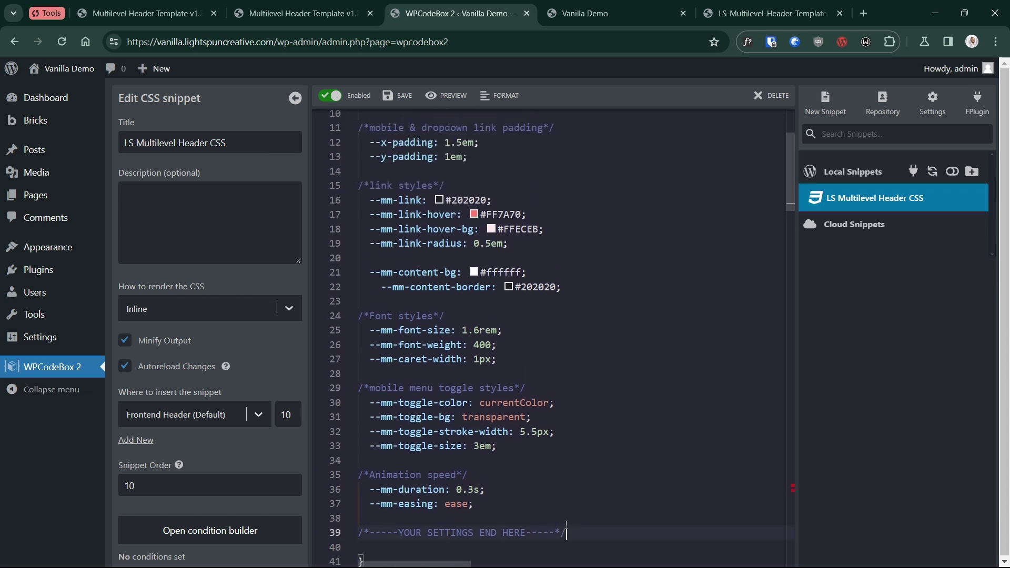
{"action": "left_click_drag", "start_coordinate": [567, 532], "coordinate": [359, 132]}
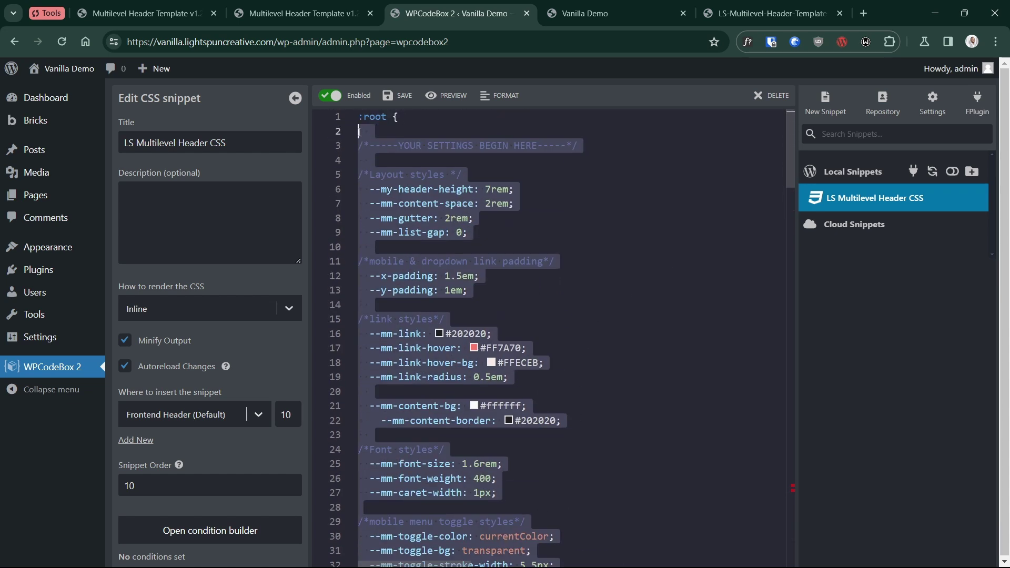
{"action": "left_click", "coordinate": [495, 218]}
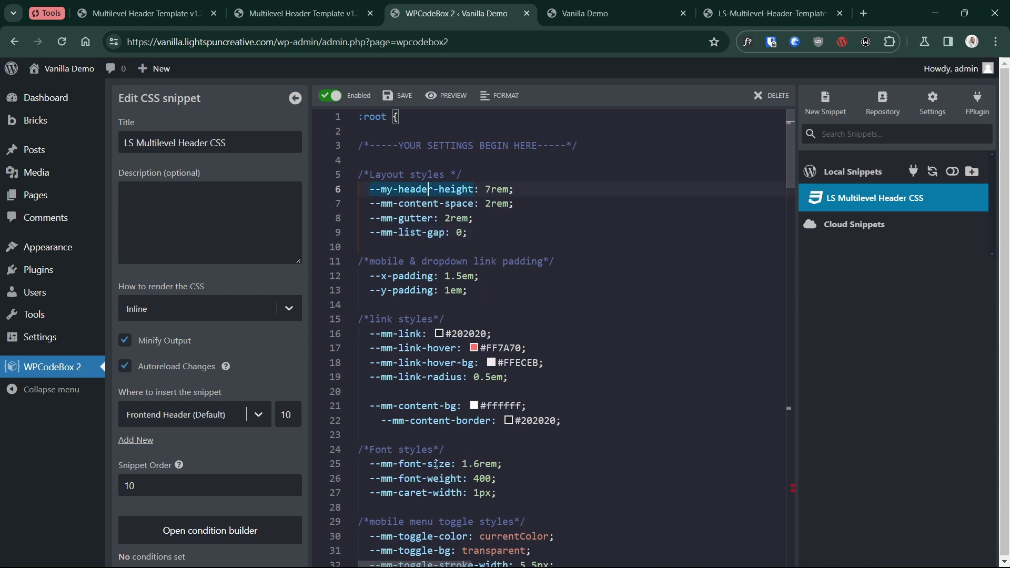
Set the --mm-font-weight variable to 600 in the LS Multilevel Header CSS snippet and save the snippet
{"action": "left_click", "coordinate": [480, 478]}
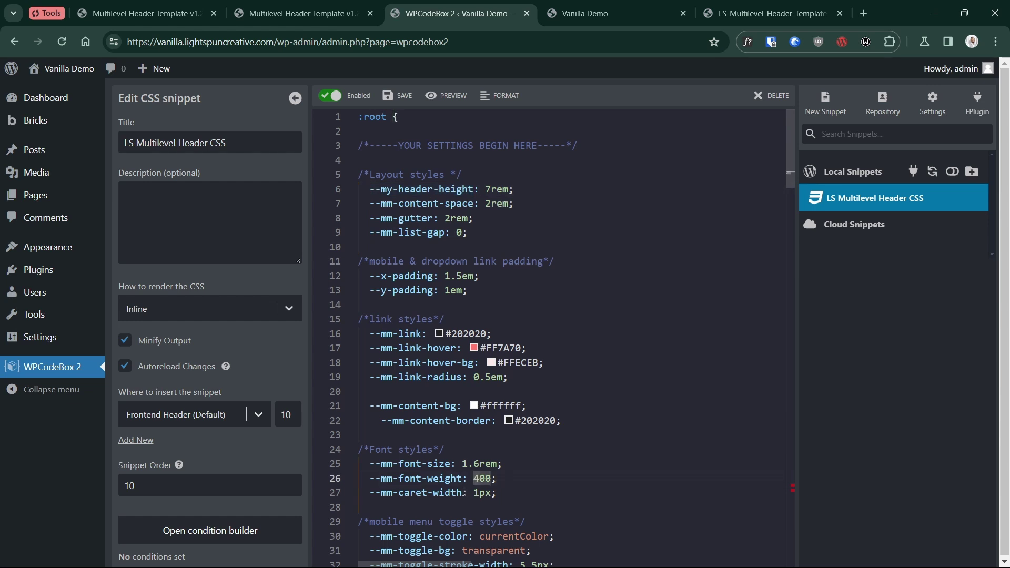
{"action": "key", "text": "Delete"}
{"action": "type", "text": "6"}
{"action": "double_click", "coordinate": [476, 494]}
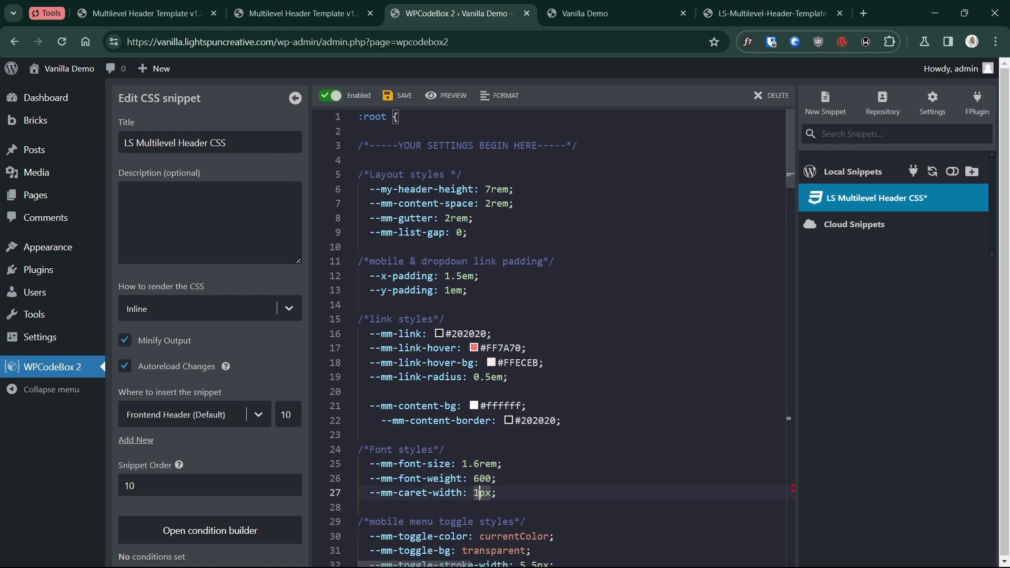
{"action": "left_click", "coordinate": [399, 95]}
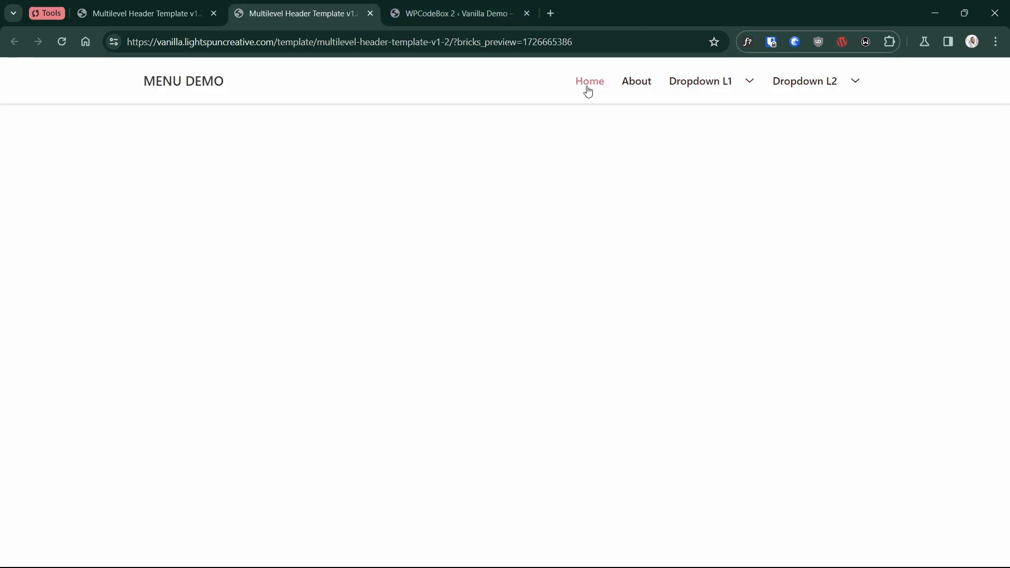
Check the header's link text weight and dropdown carets in the front-end template preview
{"action": "left_click", "coordinate": [451, 16]}
{"action": "left_click", "coordinate": [302, 13]}
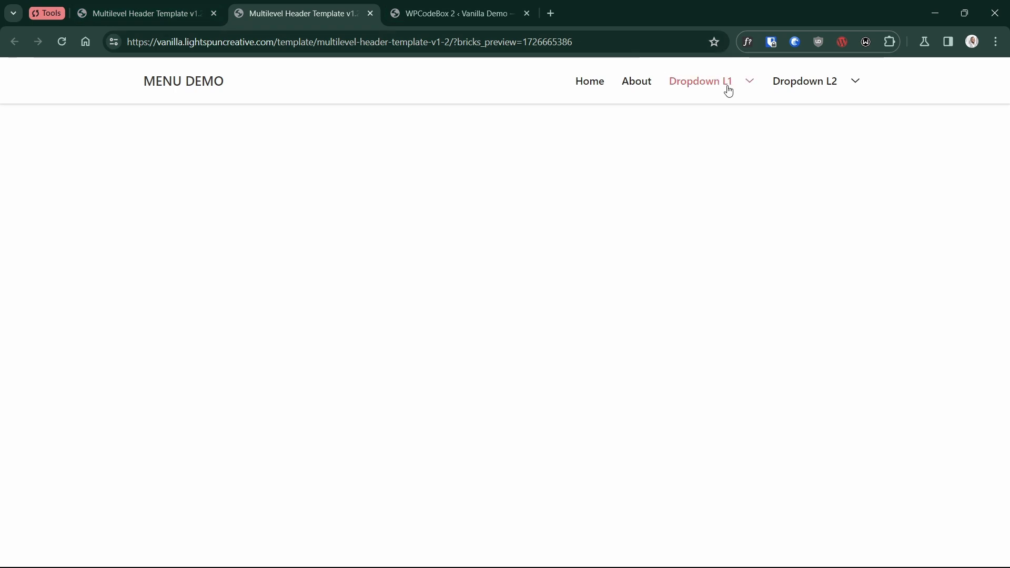
{"action": "left_click", "coordinate": [152, 13]}
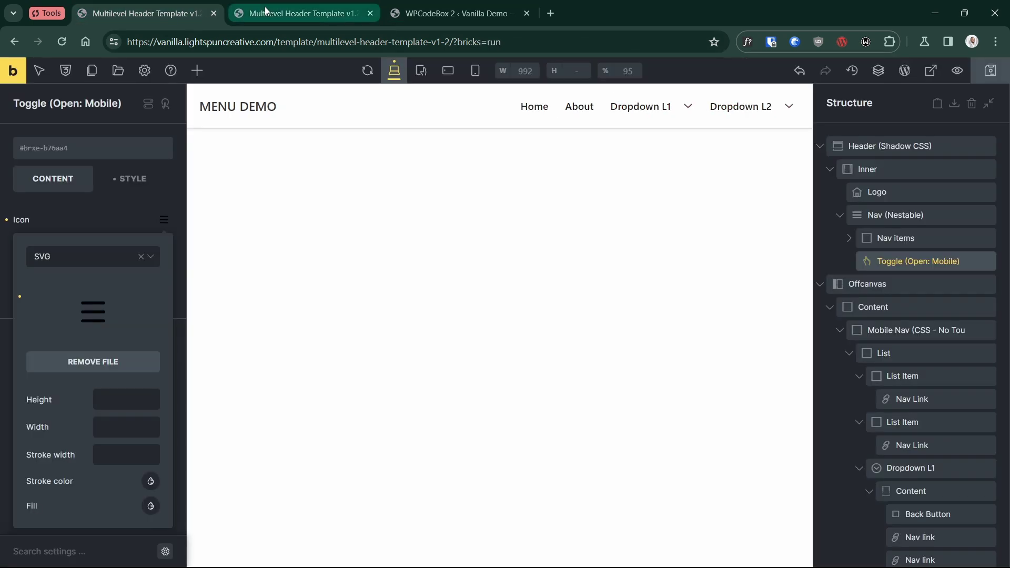
{"action": "left_click", "coordinate": [234, 13]}
Switch to WPCodeBox 2, set the --mm-caret-width variable to 2px, and save the snippet
{"action": "left_click", "coordinate": [406, 11]}
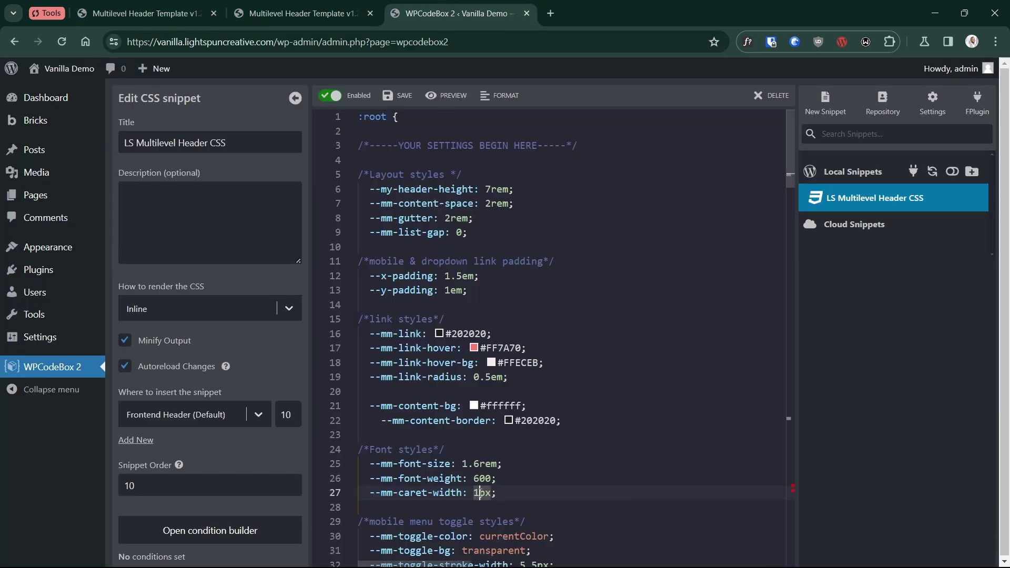
{"action": "type", "text": "2"}
{"action": "key", "text": "ctrl+s"}
Test the desktop header's Dropdown L1 in the preview down to its third level and back, and inspect the top-level Dropdown L2
{"action": "left_click", "coordinate": [305, 17]}
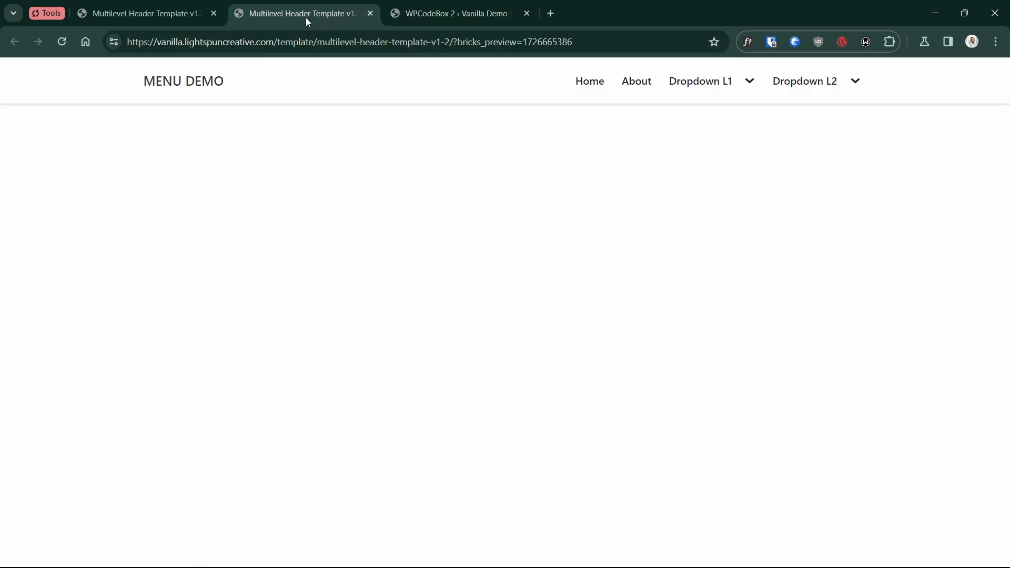
{"action": "left_click", "coordinate": [750, 92]}
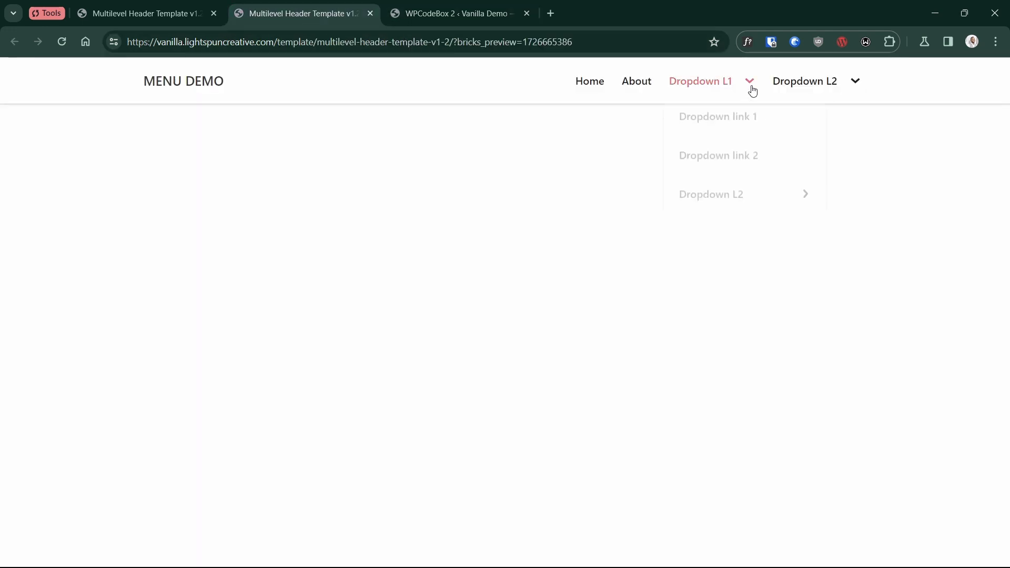
{"action": "left_click", "coordinate": [763, 213]}
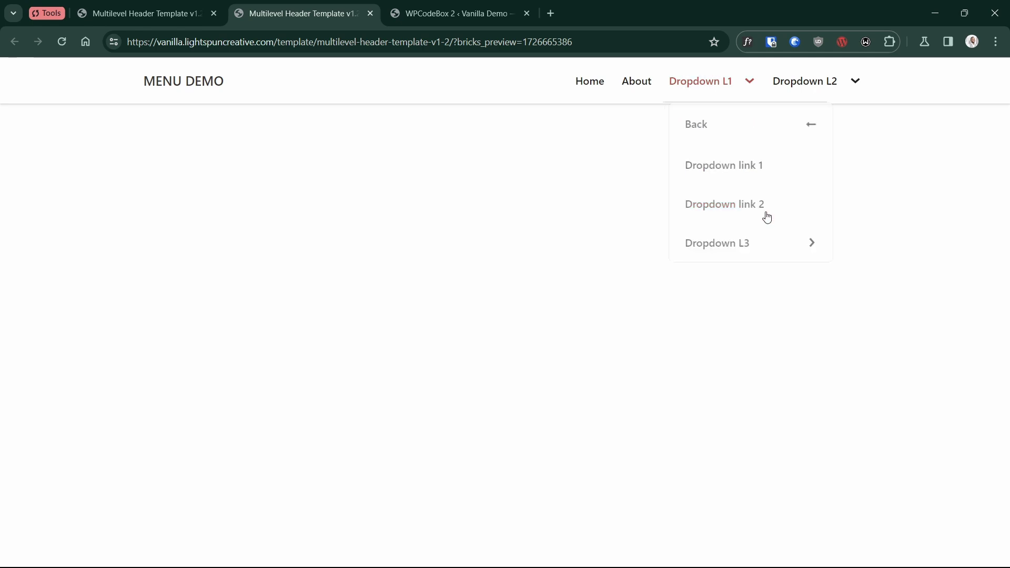
{"action": "left_click", "coordinate": [794, 249]}
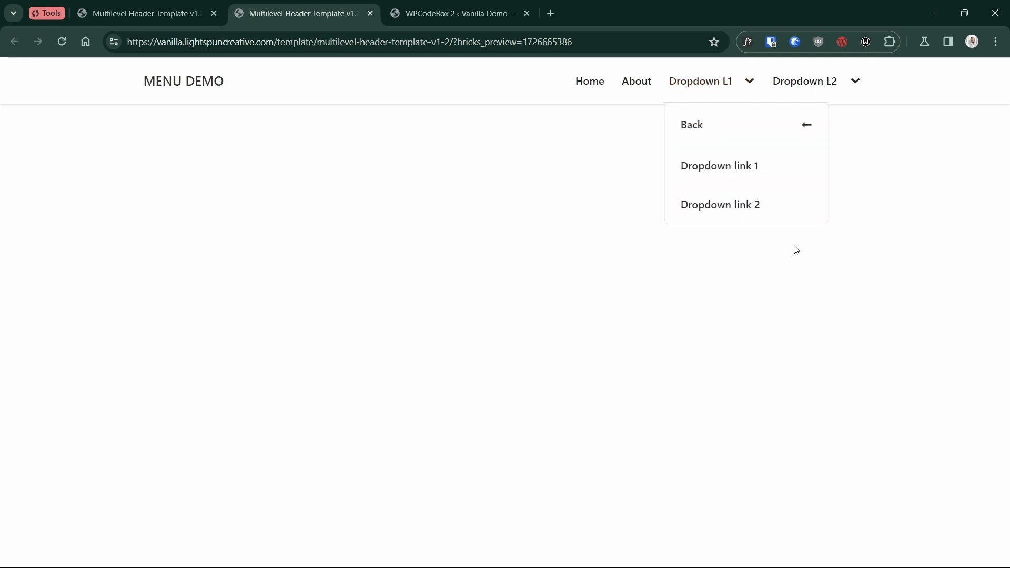
{"action": "left_click", "coordinate": [801, 133]}
{"action": "left_click", "coordinate": [797, 127]}
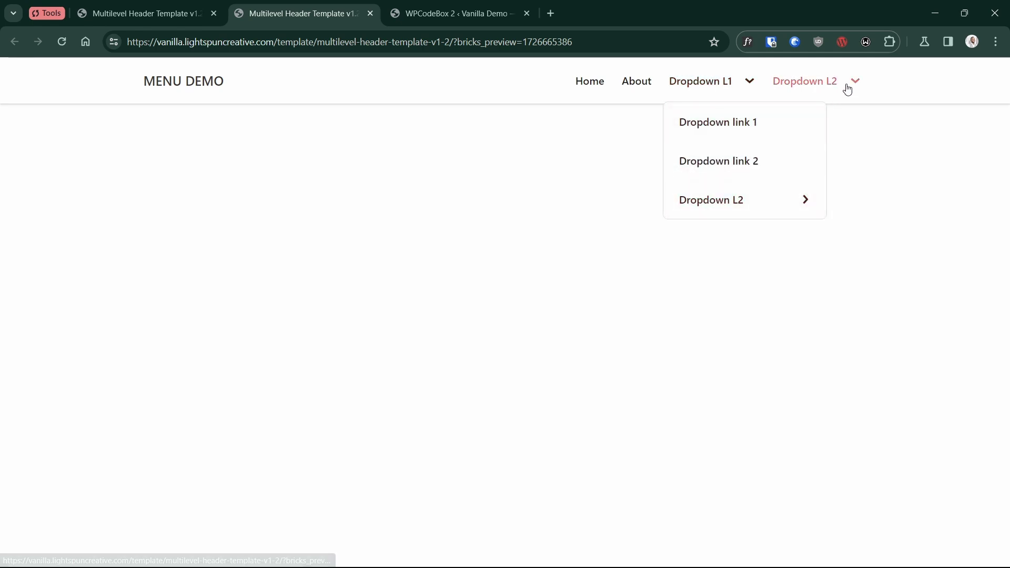
{"action": "left_click", "coordinate": [855, 106]}
Switch the preview to the mobile device view, open the menu, and browse its nested dropdowns and Back link
{"action": "key", "text": "ctrl+shift+i"}
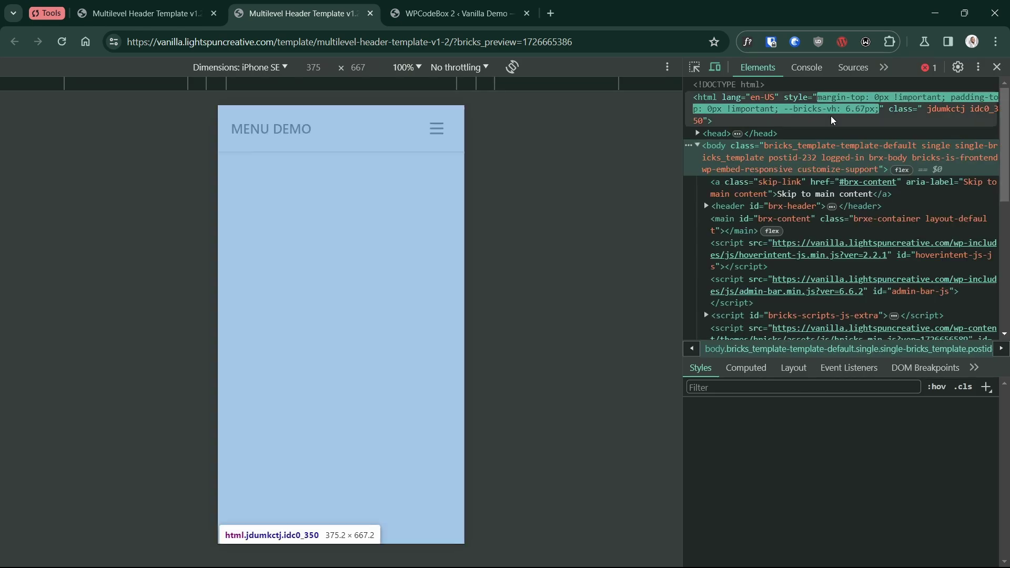
{"action": "left_click", "coordinate": [435, 131]}
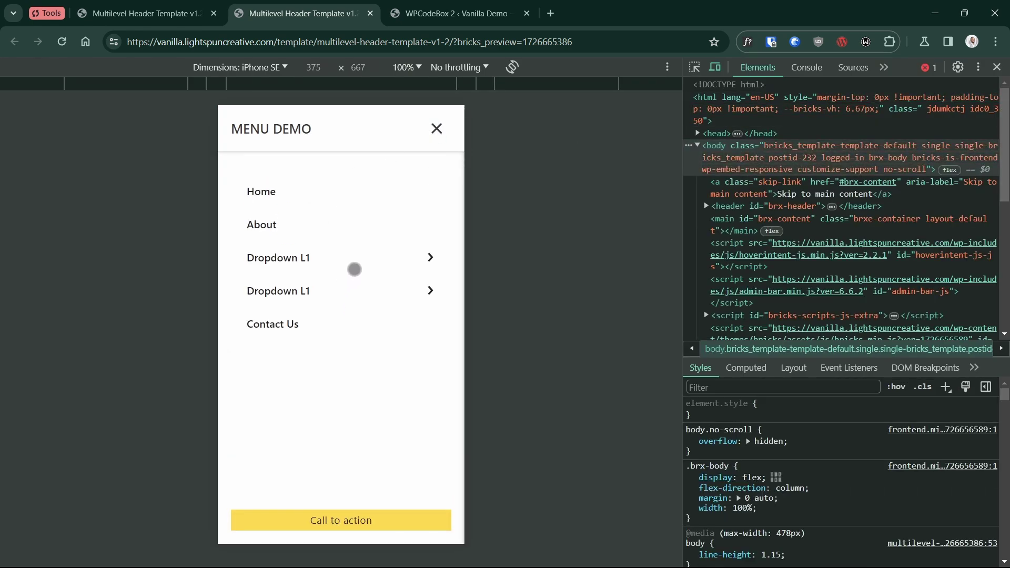
{"action": "left_click", "coordinate": [355, 267]}
{"action": "left_click", "coordinate": [393, 279]}
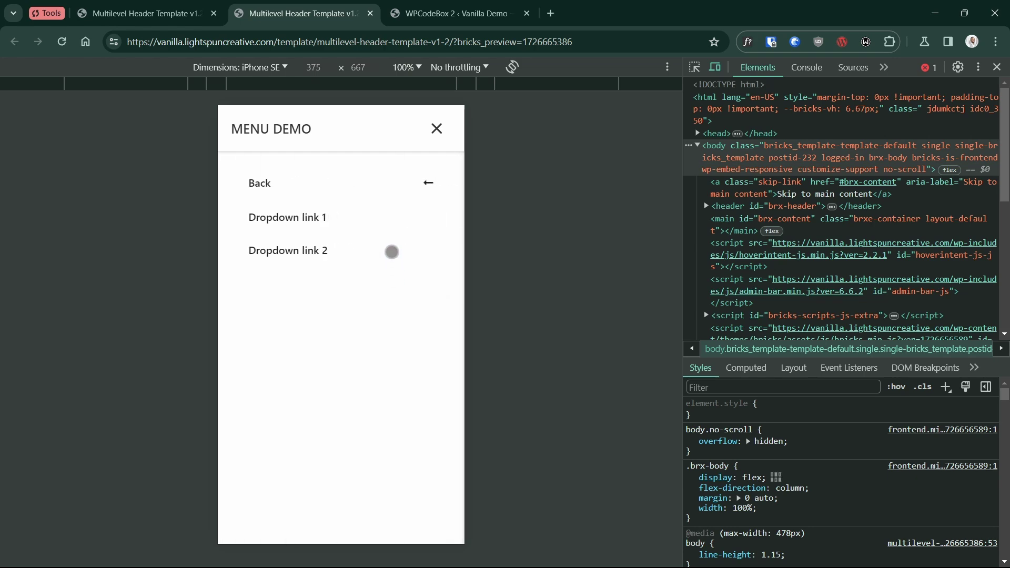
{"action": "left_click", "coordinate": [385, 183]}
Return to WPCodeBox 2 and set the --mm-link-hover colour to purple #d844fd
{"action": "left_click", "coordinate": [430, 13]}
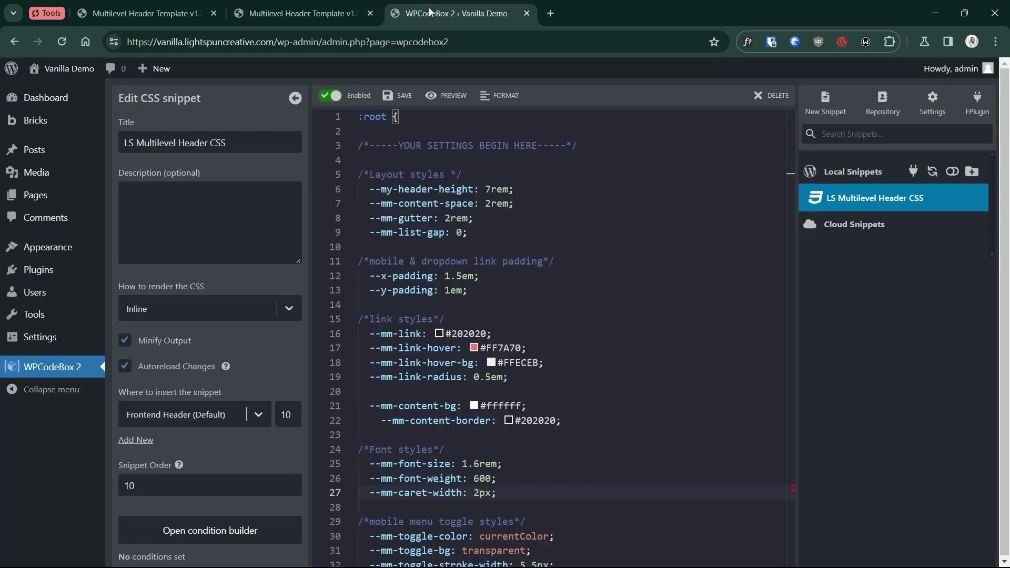
{"action": "mouse_move", "coordinate": [445, 334]}
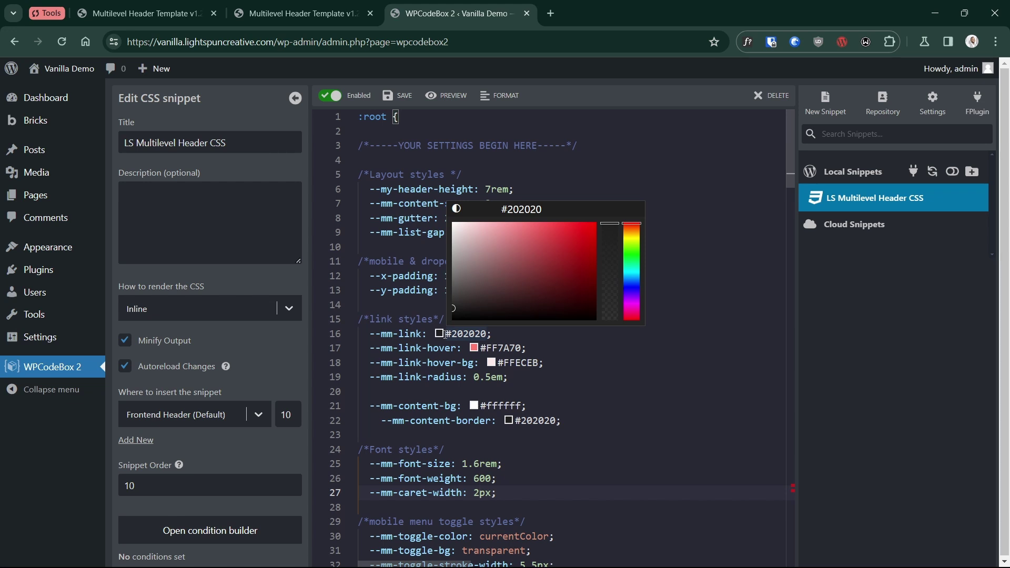
{"action": "mouse_move", "coordinate": [474, 354]}
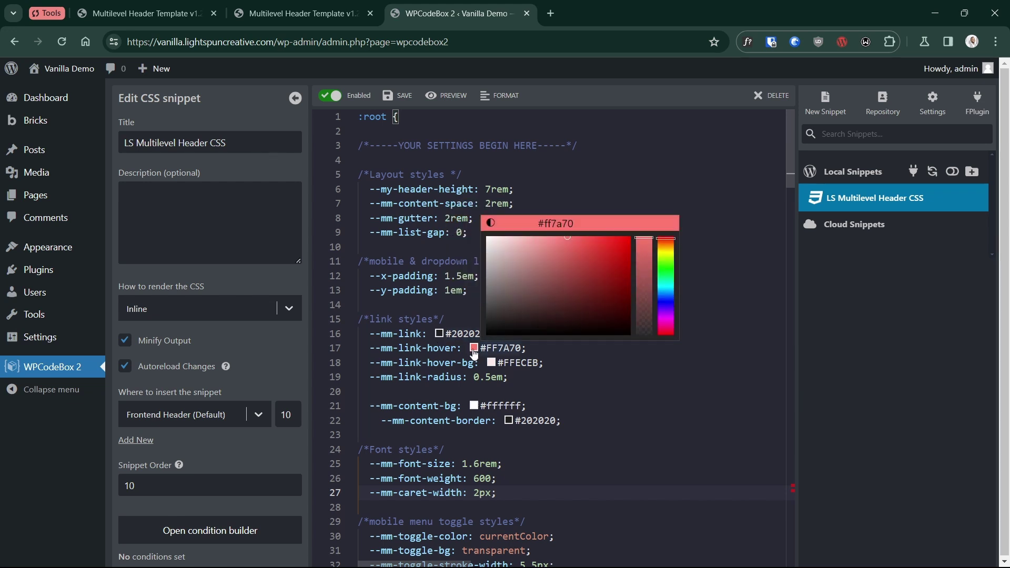
{"action": "left_click", "coordinate": [670, 314]}
{"action": "left_click", "coordinate": [592, 238]}
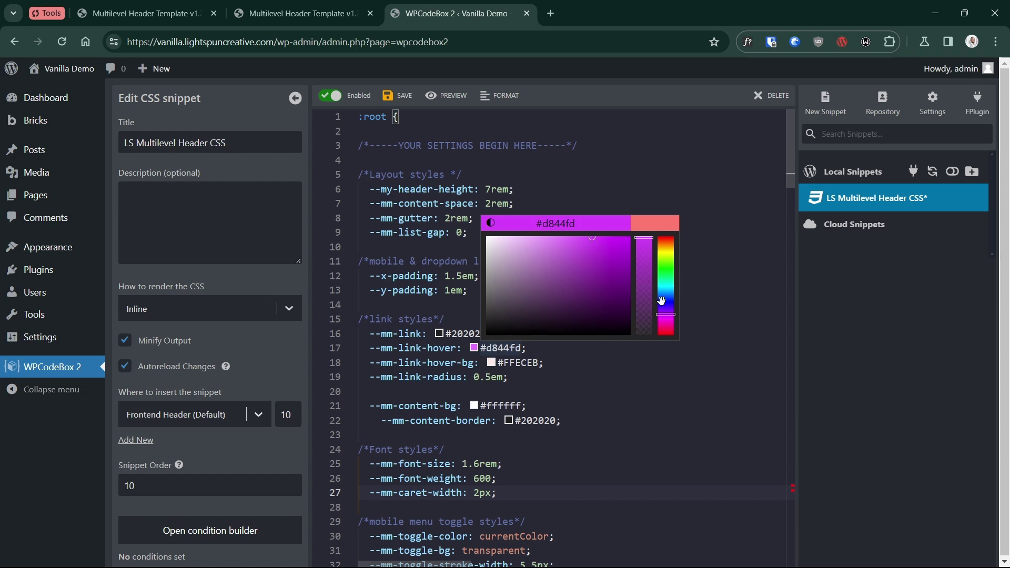
{"action": "left_click", "coordinate": [671, 318]}
{"action": "left_click_drag", "start_coordinate": [671, 318], "coordinate": [675, 314]}
Set the --mm-link-hover-bg colour to light pink #fbc9ff and save the snippet
{"action": "left_click", "coordinate": [491, 363]}
{"action": "left_click_drag", "start_coordinate": [684, 343], "coordinate": [686, 336]}
{"action": "left_click", "coordinate": [686, 330]}
{"action": "left_click_drag", "start_coordinate": [598, 252], "coordinate": [547, 249]}
{"action": "left_click", "coordinate": [398, 96]}
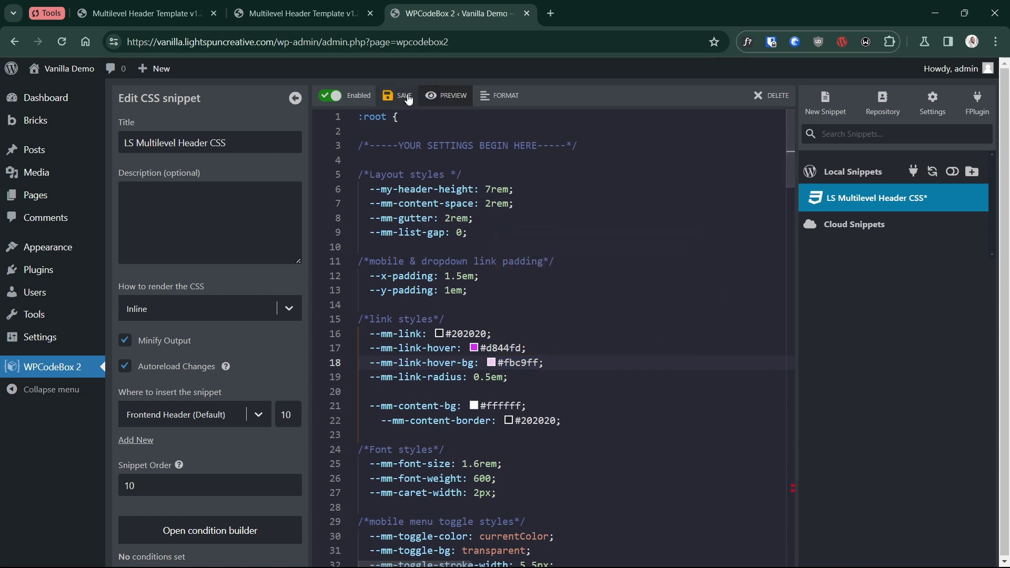
Check the link hover colours in the mobile preview, close the mobile menu, and inspect the desktop dropdowns
{"action": "left_click", "coordinate": [307, 13]}
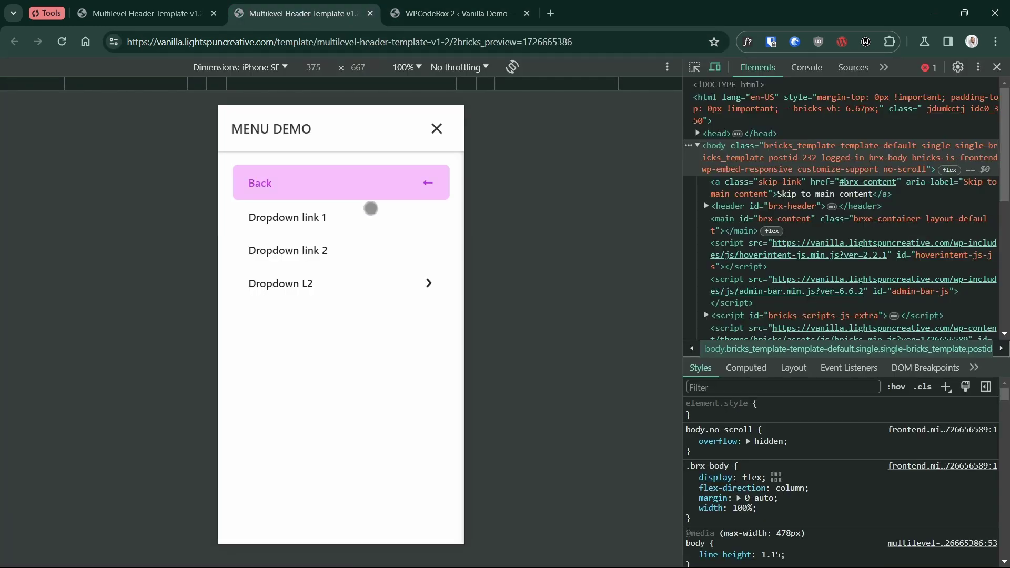
{"action": "left_click", "coordinate": [438, 130]}
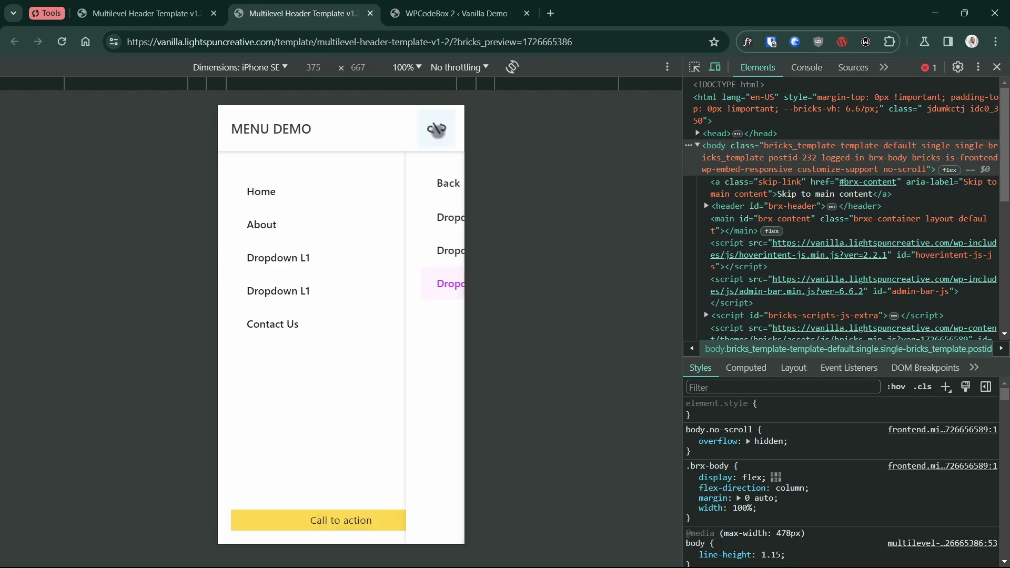
{"action": "key", "text": "F12"}
{"action": "mouse_move", "coordinate": [742, 100]}
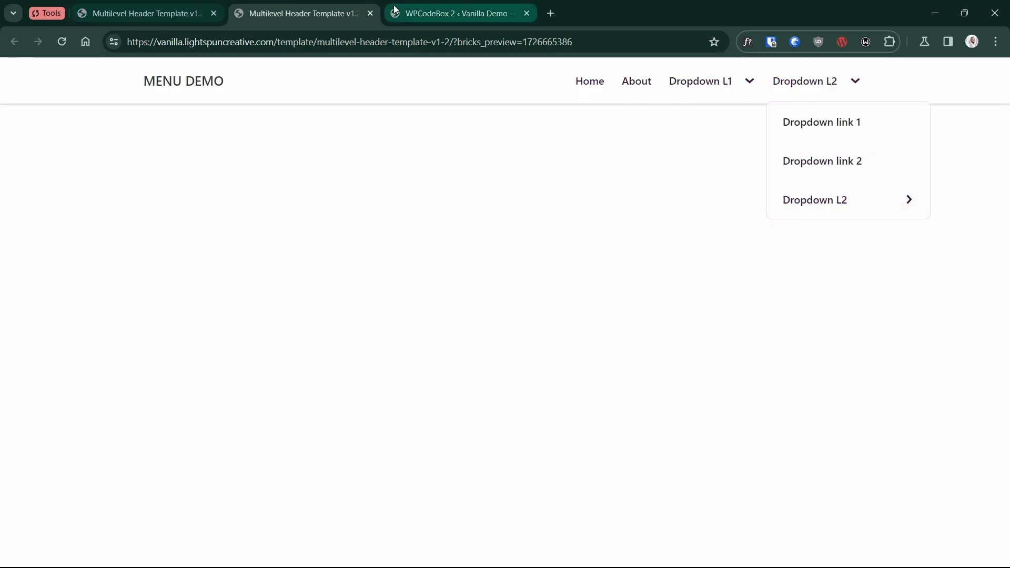
In WPCodeBox 2, copy the --mm-link-hover-bg colour #fbc9ff into the --mm-toggle-bg variable and save the snippet
{"action": "left_click", "coordinate": [409, 12]}
{"action": "left_click", "coordinate": [522, 334]}
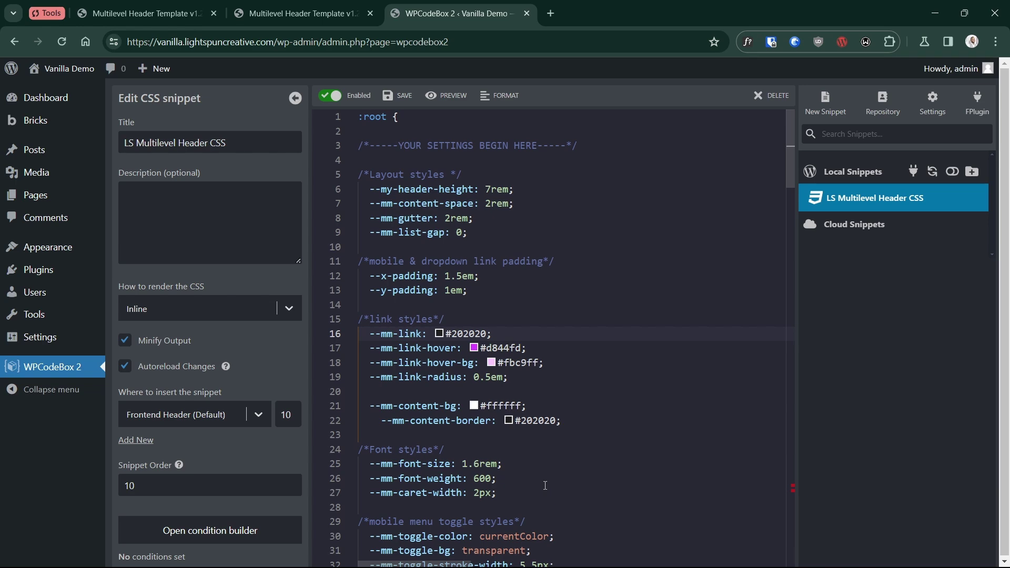
{"action": "scroll", "coordinate": [544, 485], "scroll_direction": "down", "scroll_amount": 1}
{"action": "scroll", "coordinate": [504, 376], "scroll_direction": "down", "scroll_amount": 2}
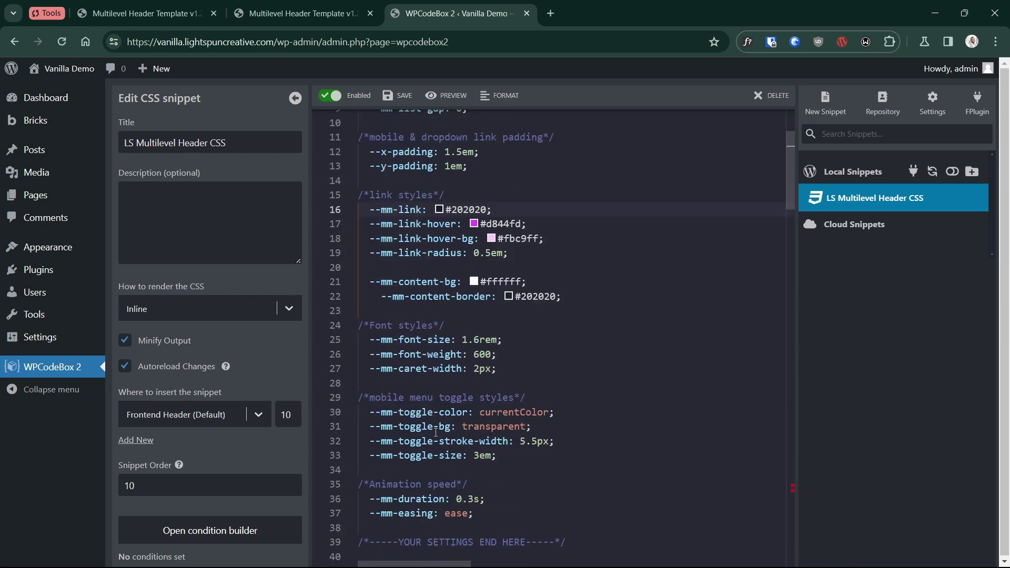
{"action": "scroll", "coordinate": [436, 433], "scroll_direction": "down", "scroll_amount": 1}
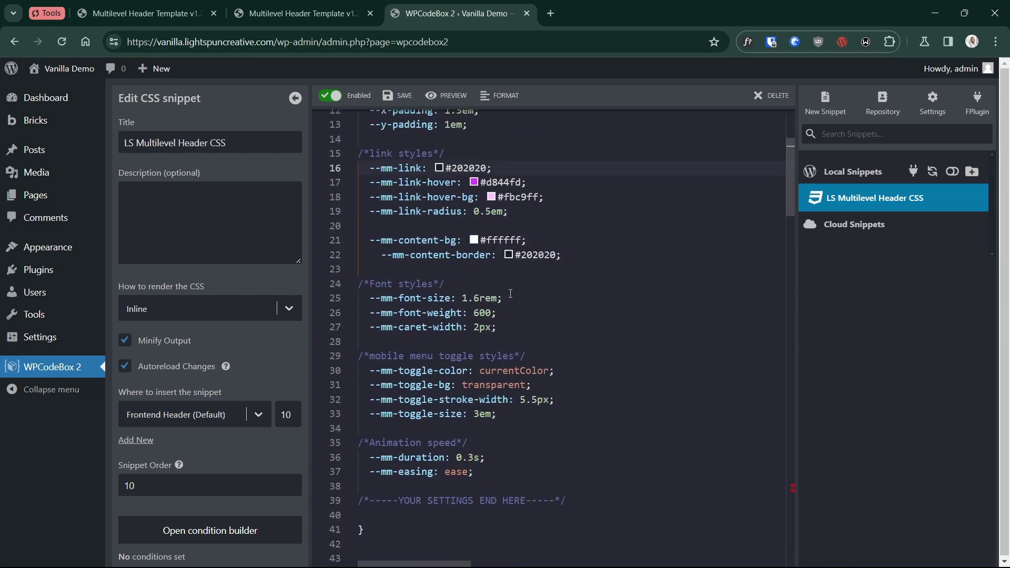
{"action": "scroll", "coordinate": [510, 293], "scroll_direction": "down", "scroll_amount": 2}
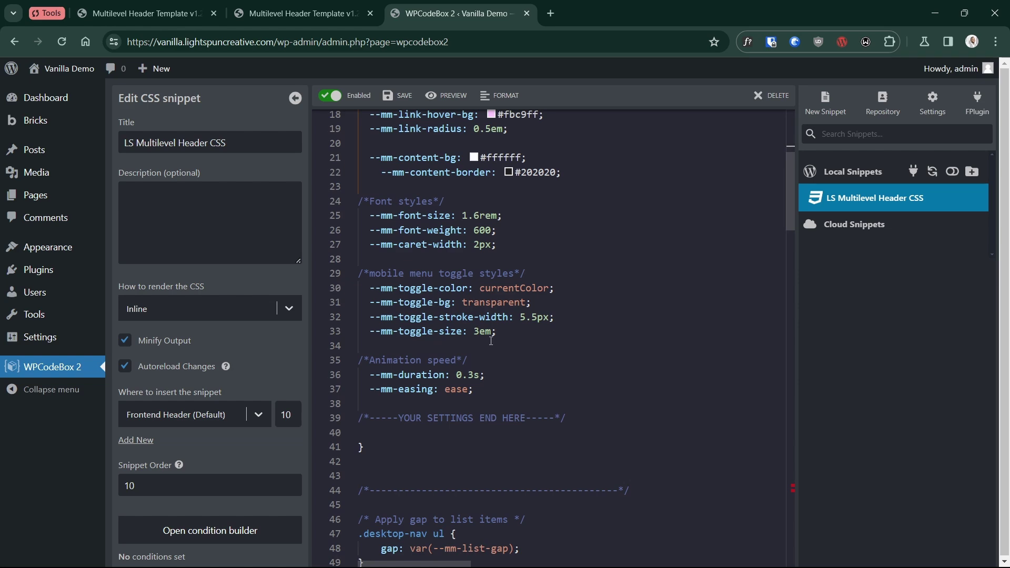
{"action": "double_click", "coordinate": [493, 303]}
{"action": "scroll", "coordinate": [471, 339], "scroll_direction": "up", "scroll_amount": 1}
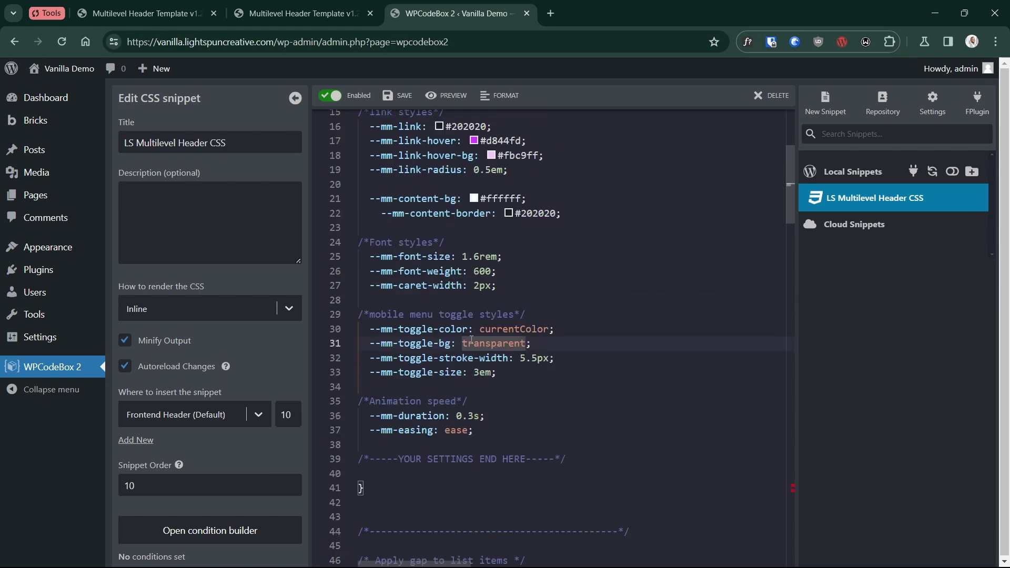
{"action": "scroll", "coordinate": [512, 284], "scroll_direction": "up", "scroll_amount": 2}
{"action": "double_click", "coordinate": [534, 238]}
{"action": "key", "text": "ctrl+c"}
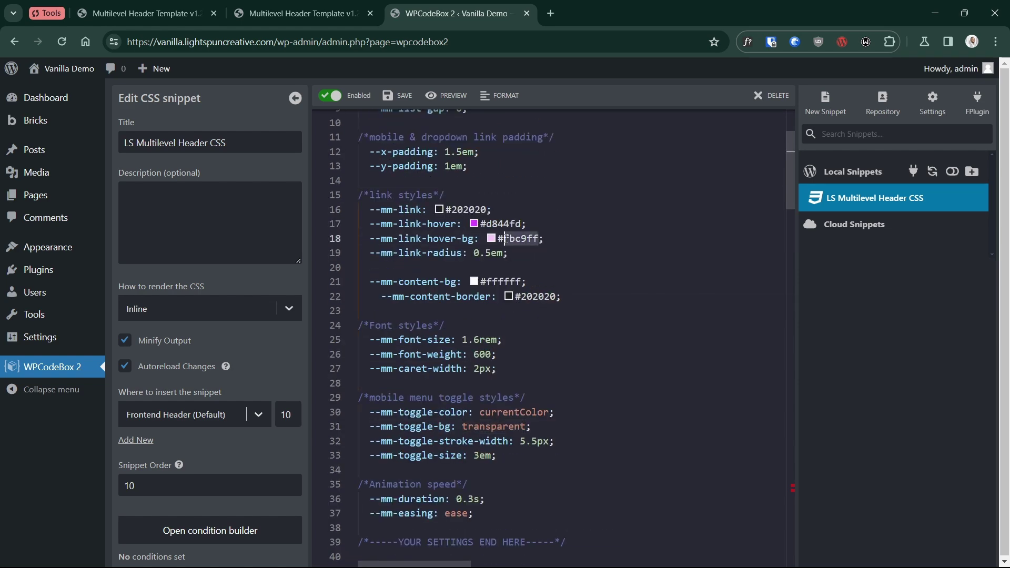
{"action": "scroll", "coordinate": [527, 342], "scroll_direction": "down", "scroll_amount": 2}
{"action": "double_click", "coordinate": [526, 343]}
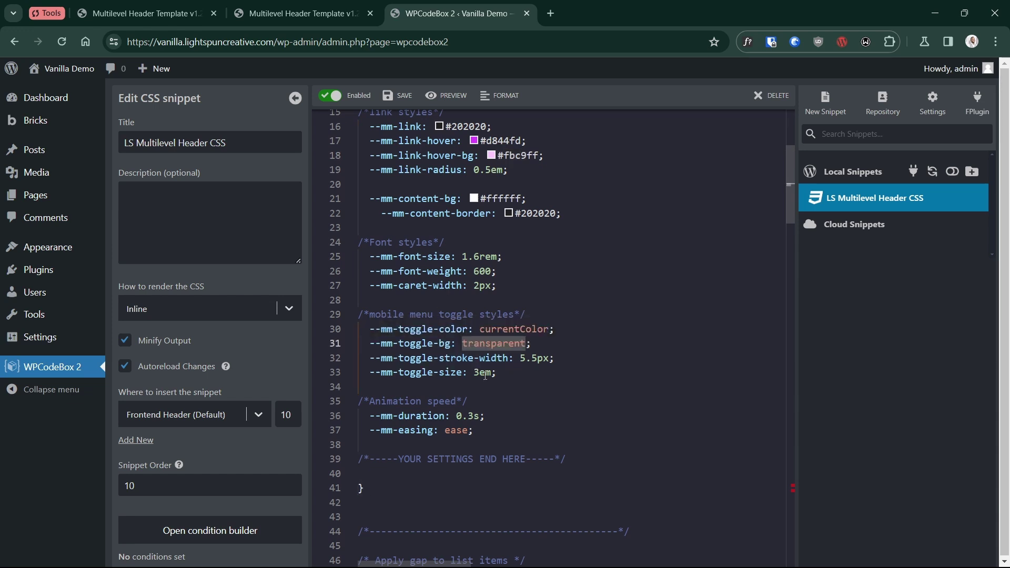
{"action": "key", "text": "ctrl+v"}
{"action": "left_click", "coordinate": [404, 96]}
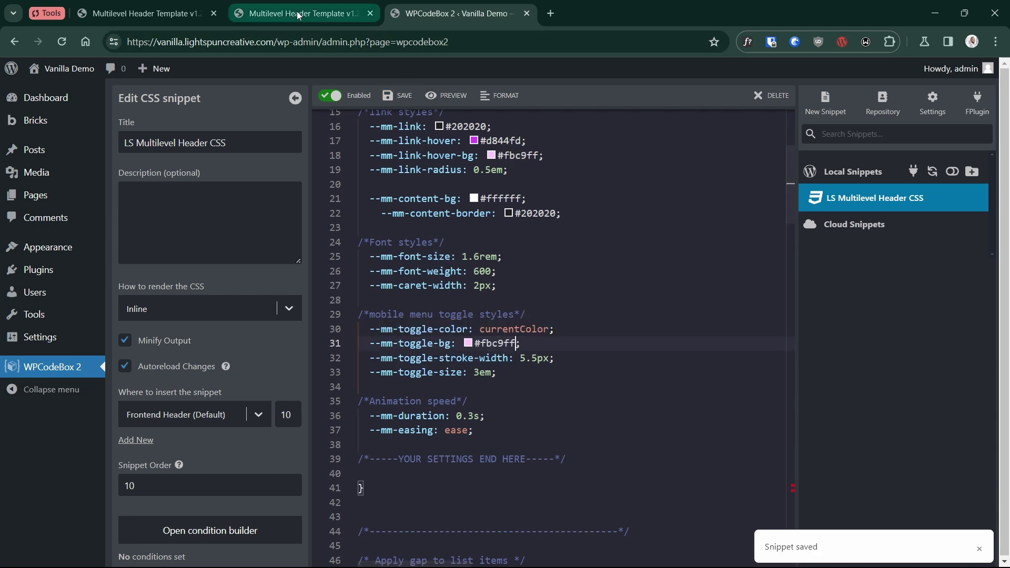
Check the toggle's background in the mobile preview by opening and closing the menu
{"action": "left_click", "coordinate": [302, 13]}
{"action": "left_click", "coordinate": [434, 136]}
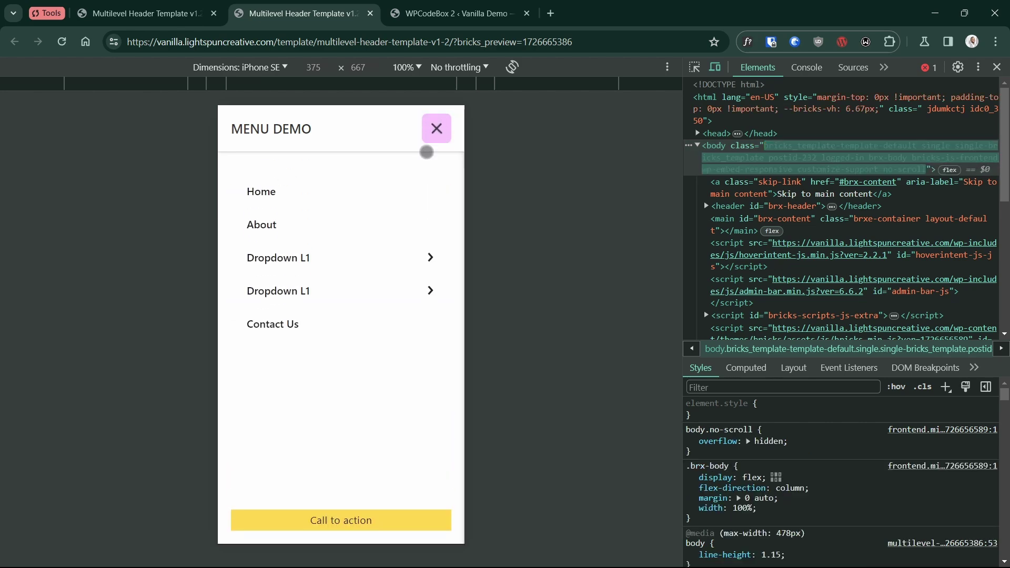
{"action": "key", "text": "Escape"}
{"action": "left_click", "coordinate": [432, 133]}
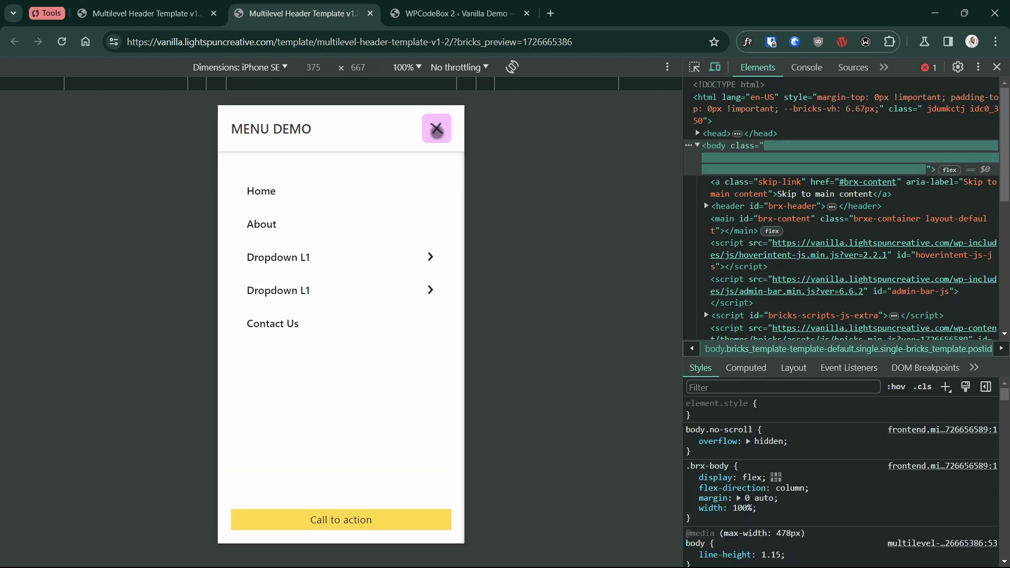
{"action": "left_click", "coordinate": [435, 130]}
Return to WPCodeBox 2 and set the --mm-toggle-stroke-width variable to 8px
{"action": "left_click", "coordinate": [454, 14]}
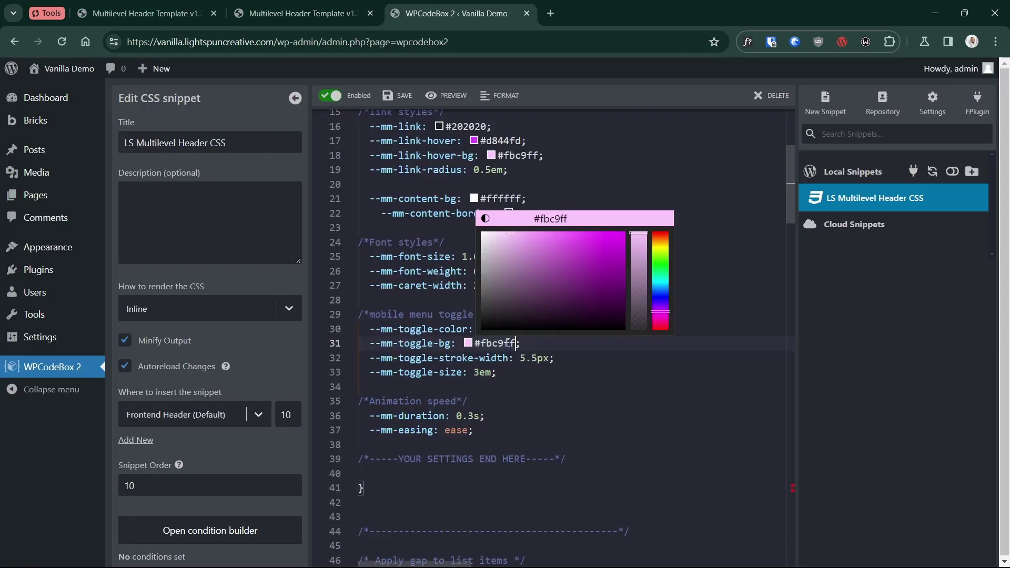
{"action": "double_click", "coordinate": [527, 357]}
{"action": "type", "text": "8"}
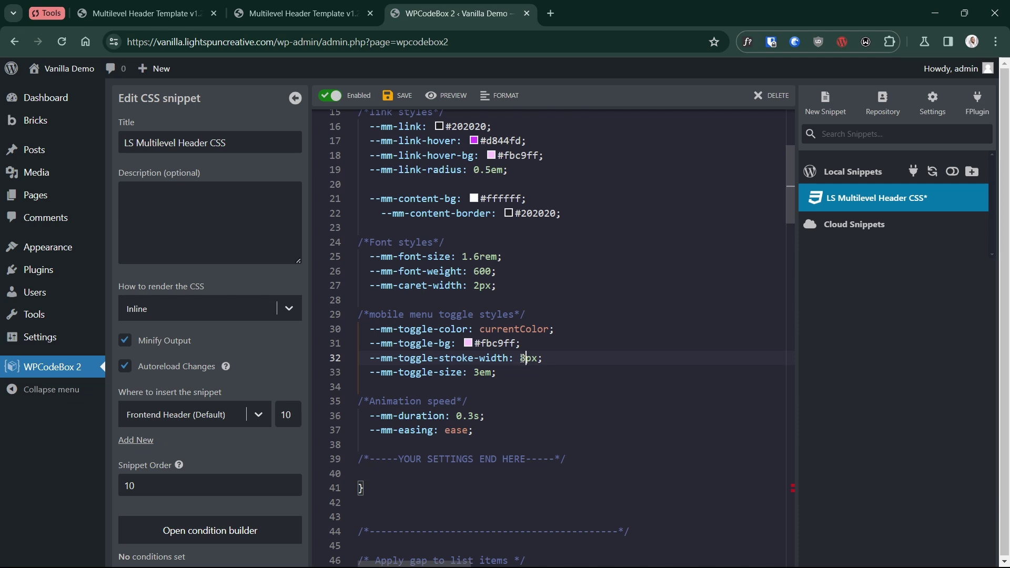
Copy the --mm-link-hover colour #d844fd into the --mm-toggle-color variable and save the snippet
{"action": "scroll", "coordinate": [494, 265], "scroll_direction": "up", "scroll_amount": 1}
{"action": "double_click", "coordinate": [499, 182]}
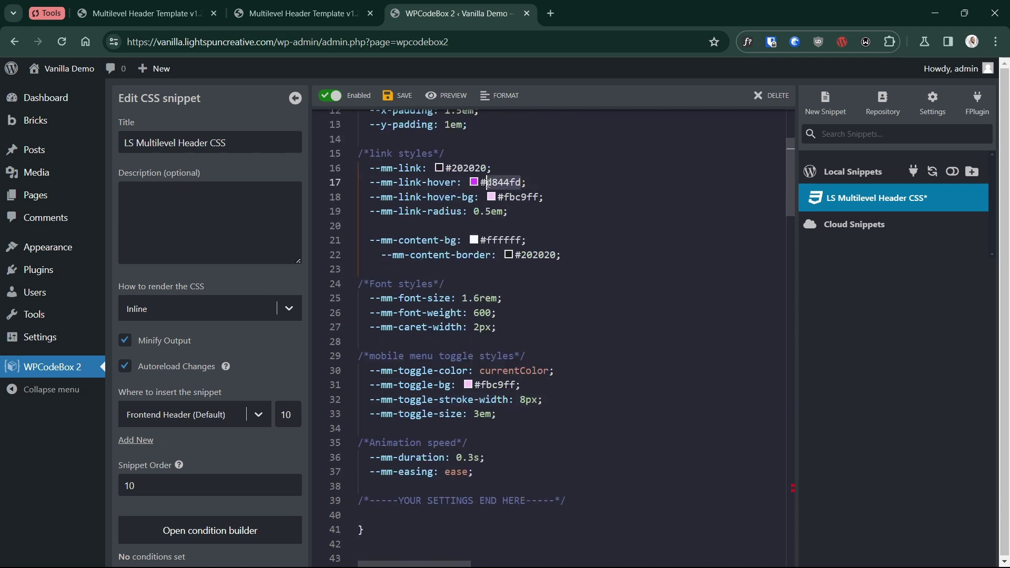
{"action": "key", "text": "ctrl+c"}
{"action": "left_click_drag", "start_coordinate": [549, 370], "coordinate": [480, 371]}
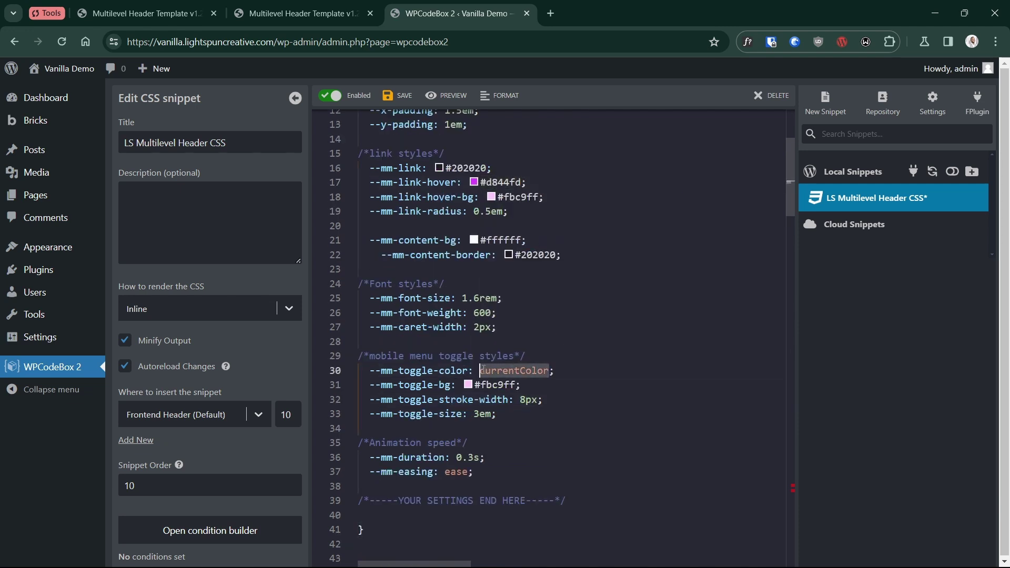
{"action": "key", "text": "ctrl+v"}
{"action": "key", "text": "ctrl+s"}
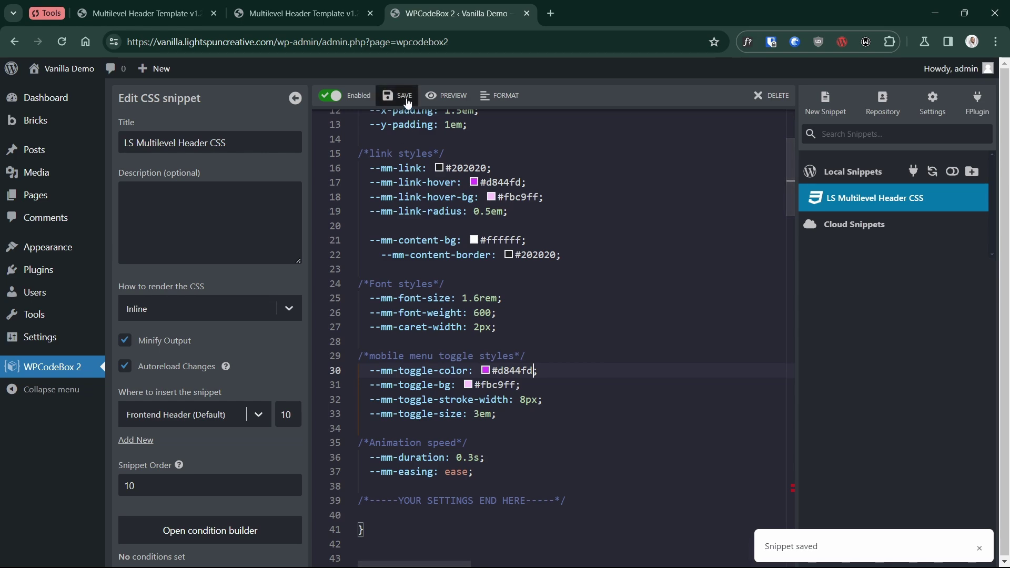
Open and close the menu in the mobile preview to check the toggle's colour and stroke, and return to WPCodeBox 2
{"action": "left_click", "coordinate": [331, 20]}
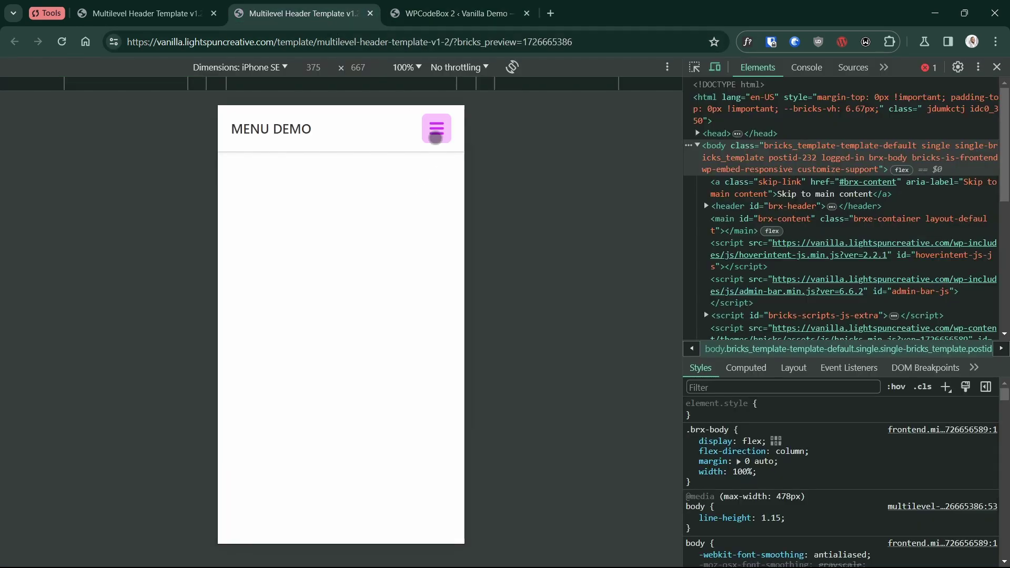
{"action": "left_click", "coordinate": [436, 129]}
{"action": "left_click", "coordinate": [437, 136]}
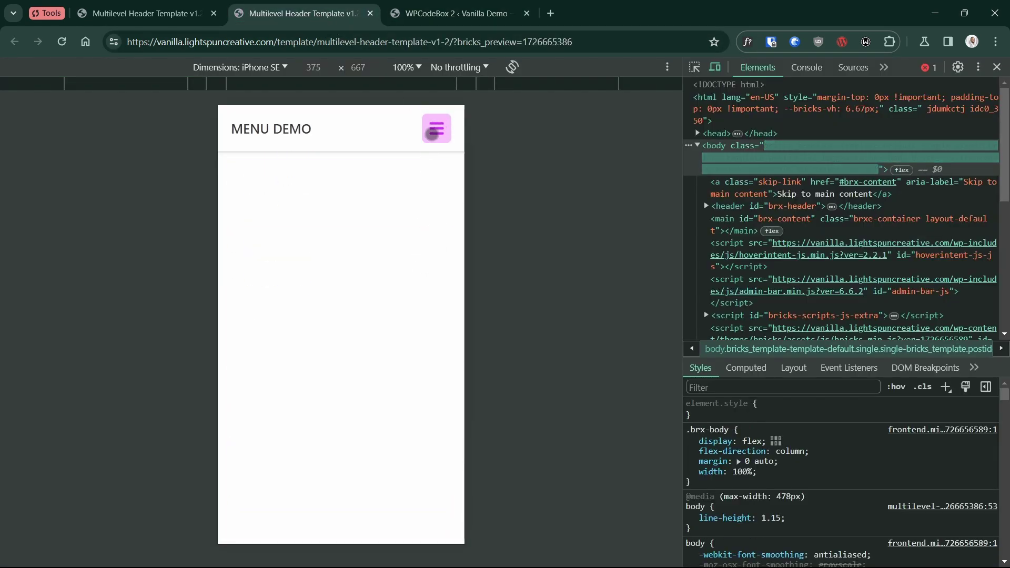
{"action": "left_click", "coordinate": [431, 130]}
{"action": "left_click", "coordinate": [432, 130]}
{"action": "left_click", "coordinate": [455, 13]}
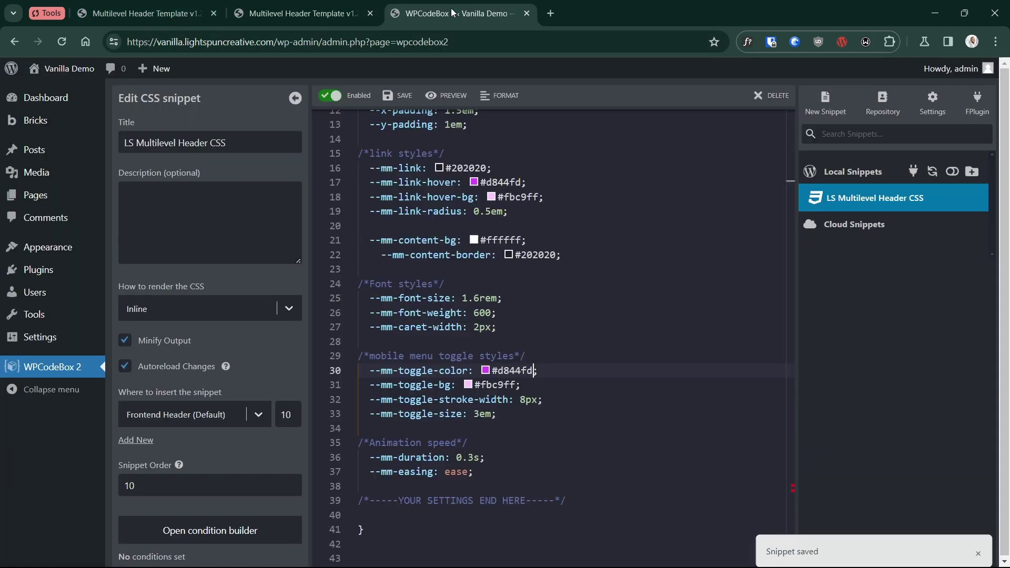
{"action": "scroll", "coordinate": [459, 372], "scroll_direction": "up", "scroll_amount": 1}
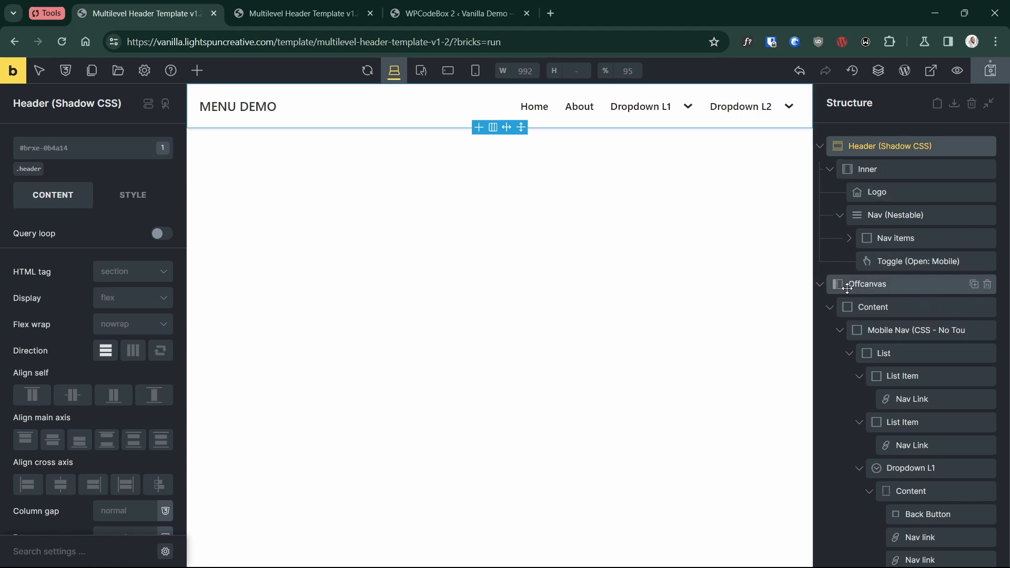
In the Bricks editor, select the Offcanvas element and enable keeping it open while styling
{"action": "left_click", "coordinate": [832, 307]}
{"action": "left_click", "coordinate": [881, 284]}
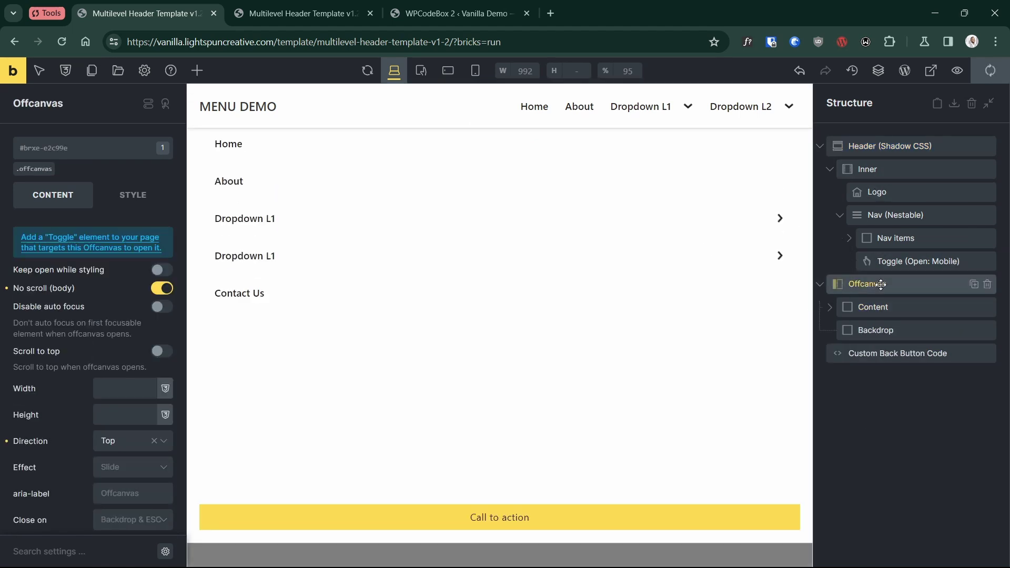
{"action": "left_click", "coordinate": [167, 271]}
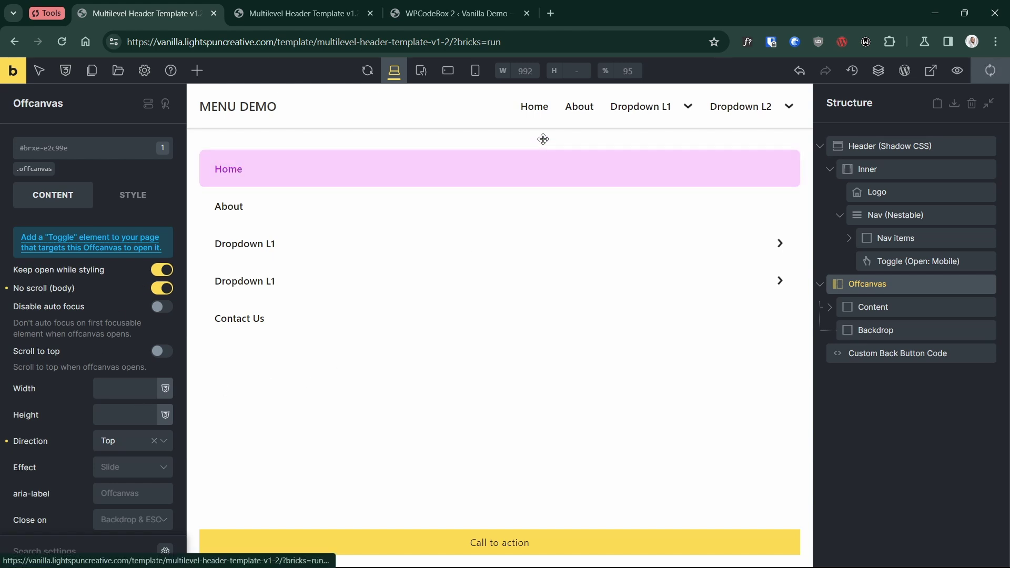
Set the Offcanvas element's height to fit-content
{"action": "left_click", "coordinate": [129, 386]}
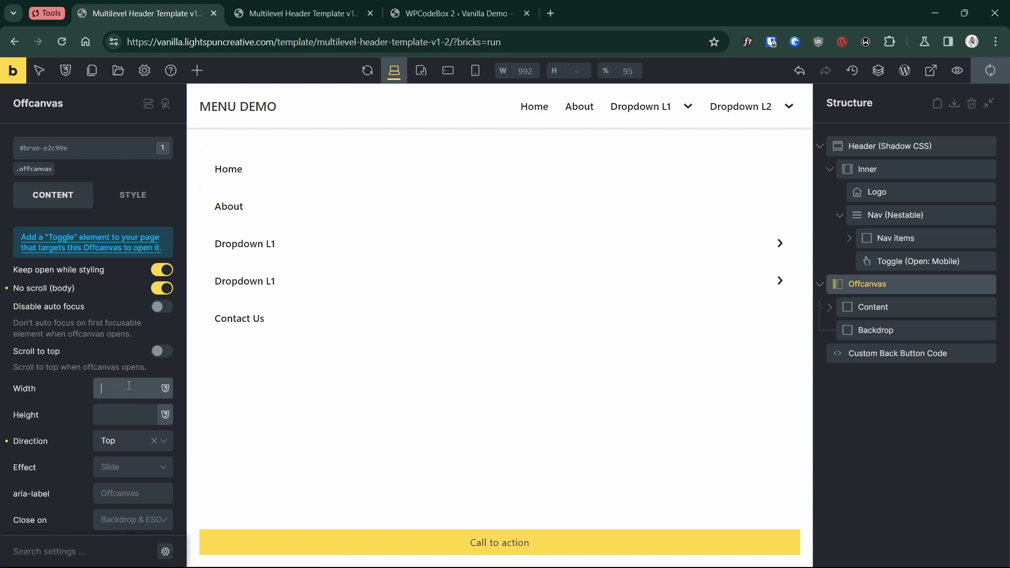
{"action": "left_click", "coordinate": [131, 417]}
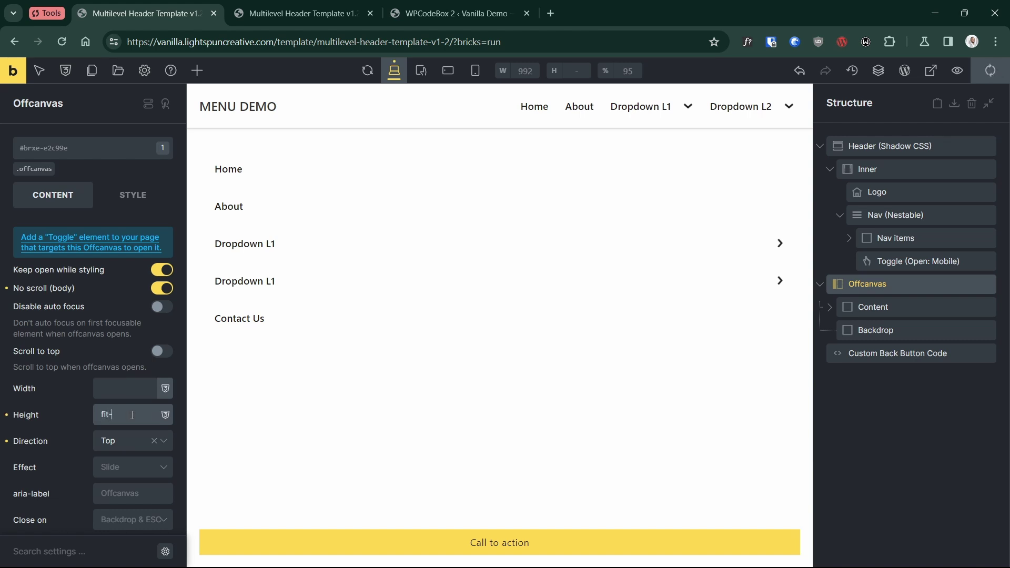
{"action": "type", "text": "fit-content"}
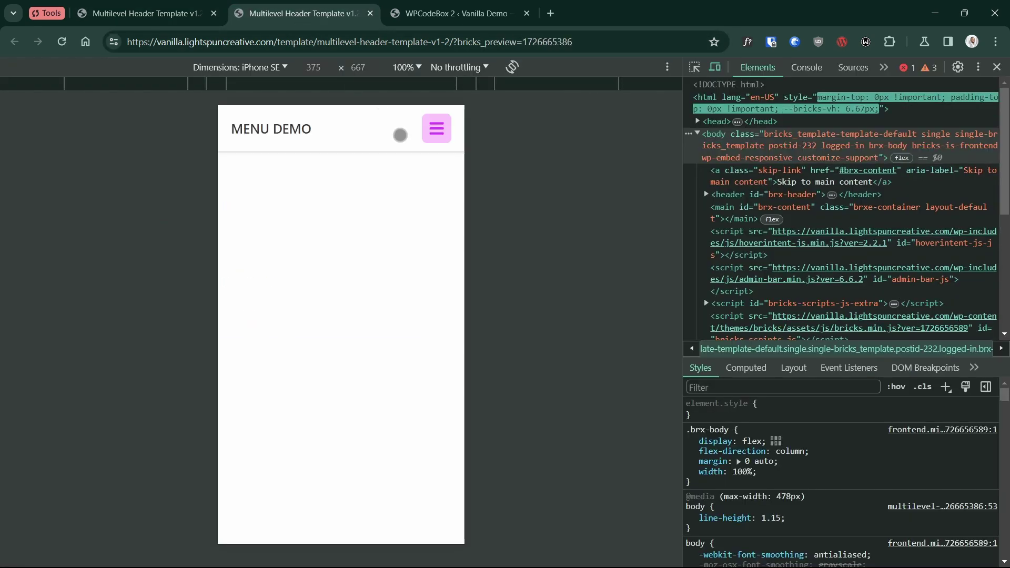
Test the offcanvas height in the mobile preview by opening the menu, entering and leaving both dropdowns, and toggling the menu closed
{"action": "left_click", "coordinate": [436, 129]}
{"action": "left_click", "coordinate": [405, 268]}
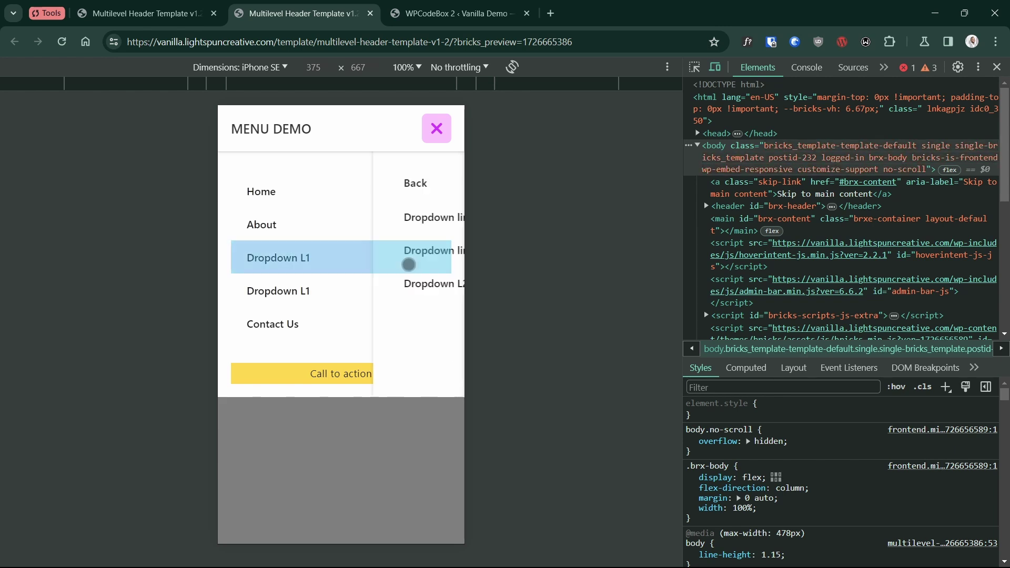
{"action": "left_click", "coordinate": [415, 178]}
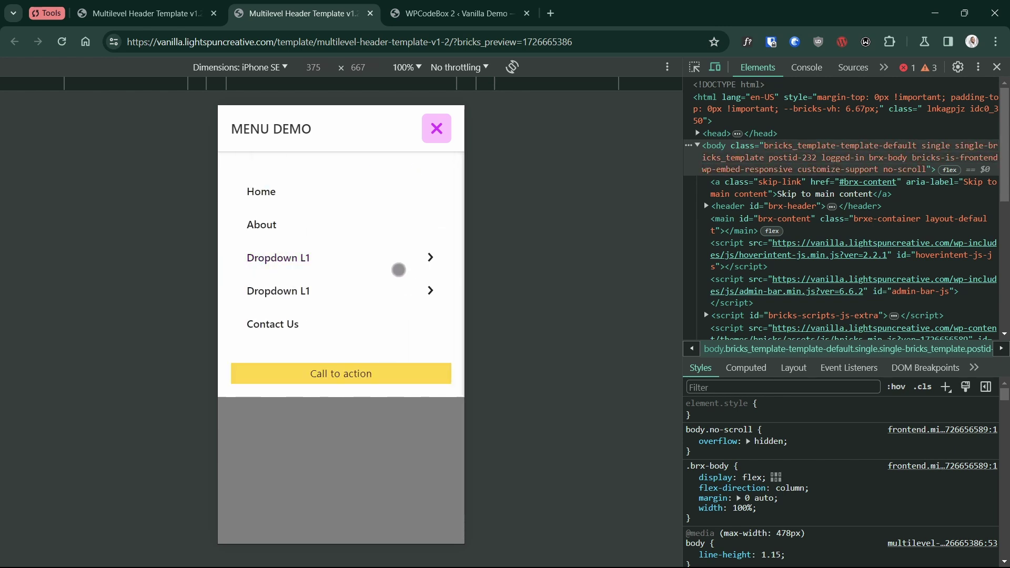
{"action": "left_click", "coordinate": [399, 293]}
{"action": "left_click", "coordinate": [361, 184]}
{"action": "left_click", "coordinate": [436, 133]}
{"action": "left_click", "coordinate": [430, 130]}
{"action": "left_click", "coordinate": [437, 129]}
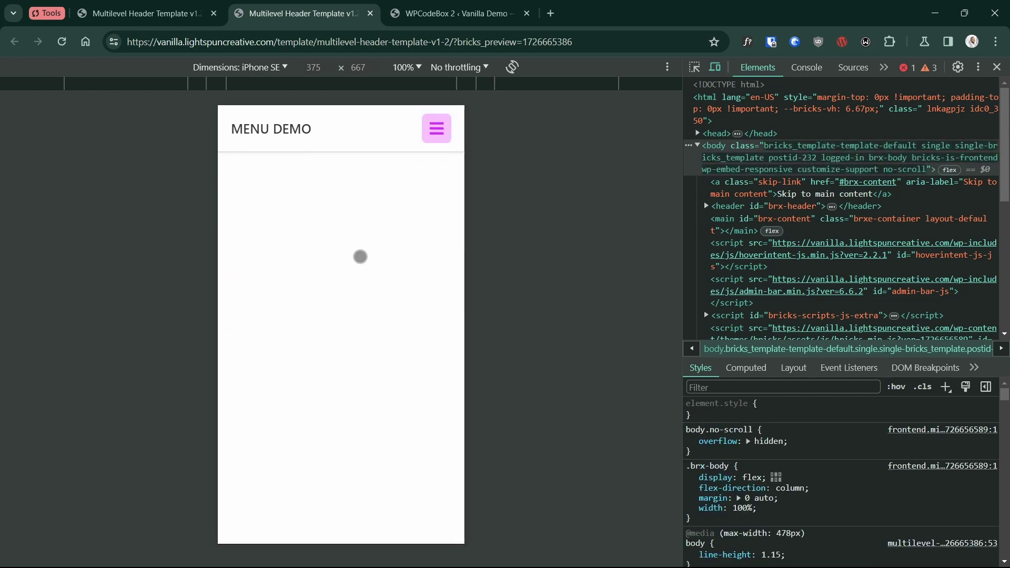
Return to the Bricks editor and clear the Offcanvas element's height
{"action": "left_click", "coordinate": [149, 16]}
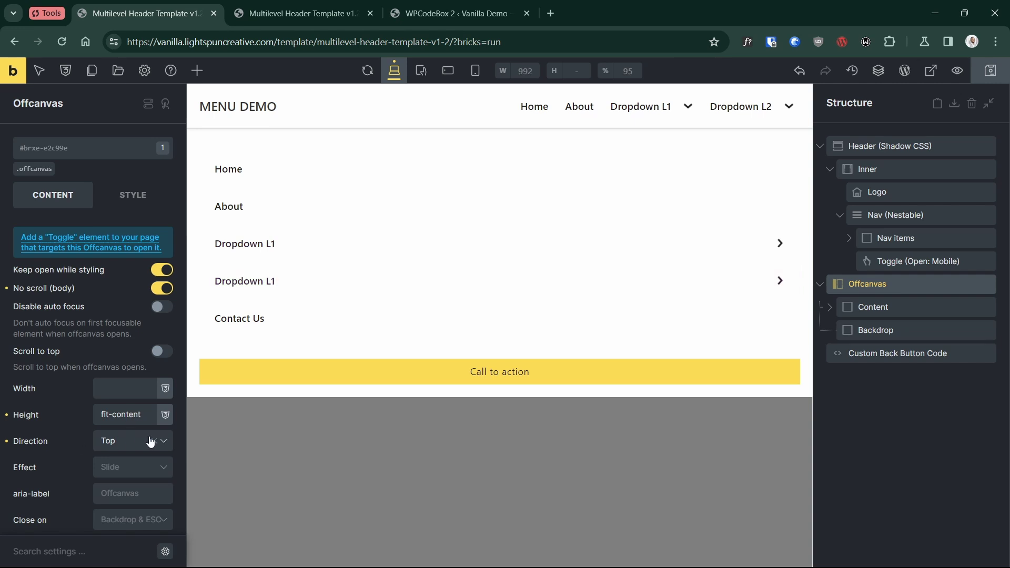
{"action": "triple_click", "coordinate": [127, 418]}
{"action": "key", "text": "BackSpace"}
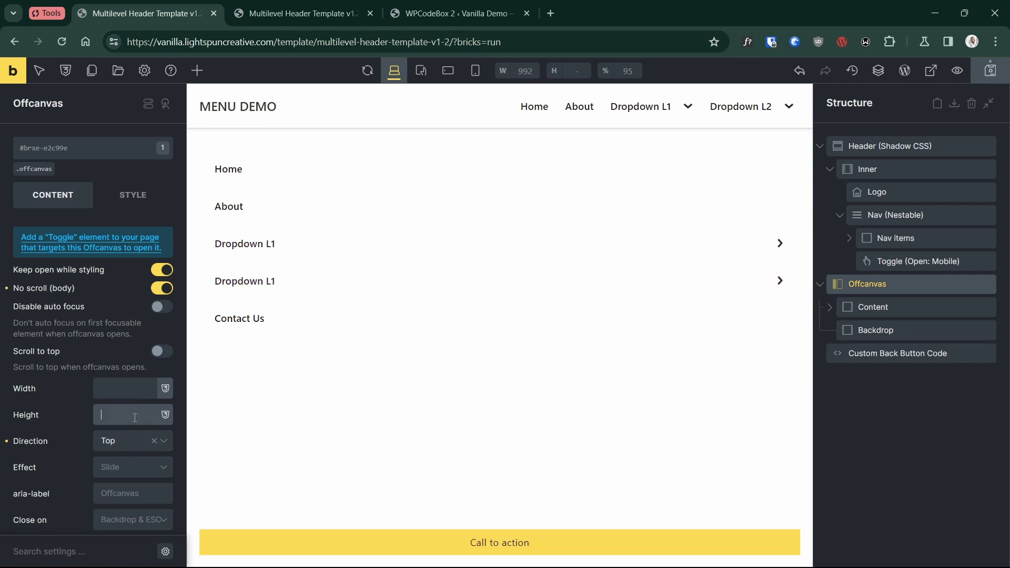
Try the Left direction for the Offcanvas, change it to Right, and save the template
{"action": "left_click", "coordinate": [120, 440]}
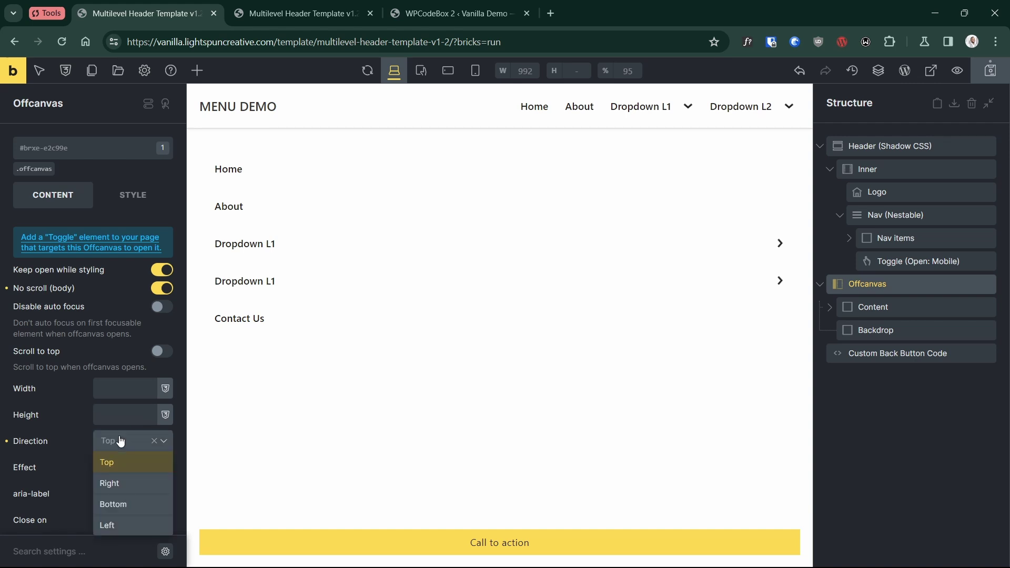
{"action": "left_click", "coordinate": [120, 524]}
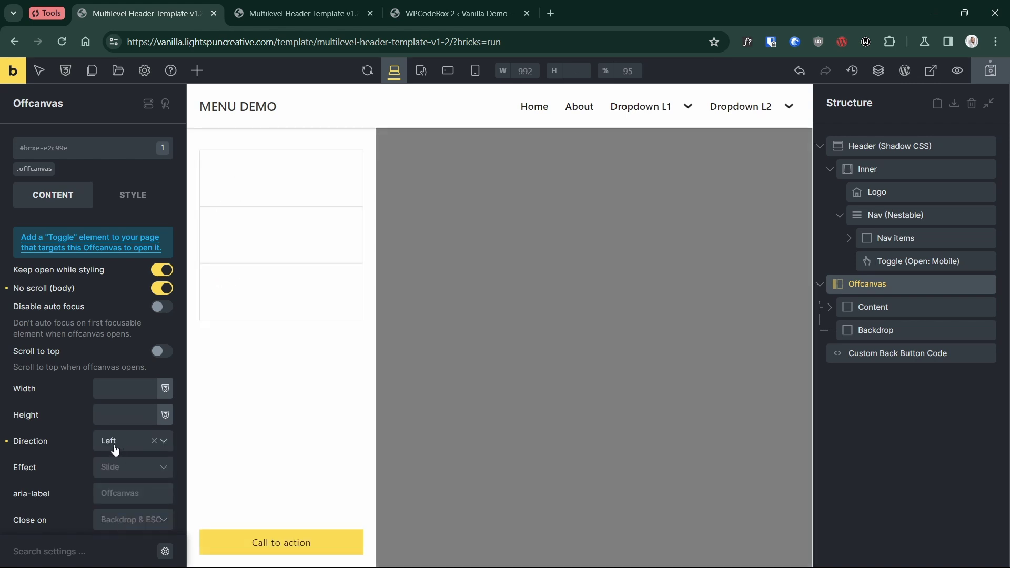
{"action": "left_click", "coordinate": [115, 442]}
{"action": "left_click", "coordinate": [118, 483]}
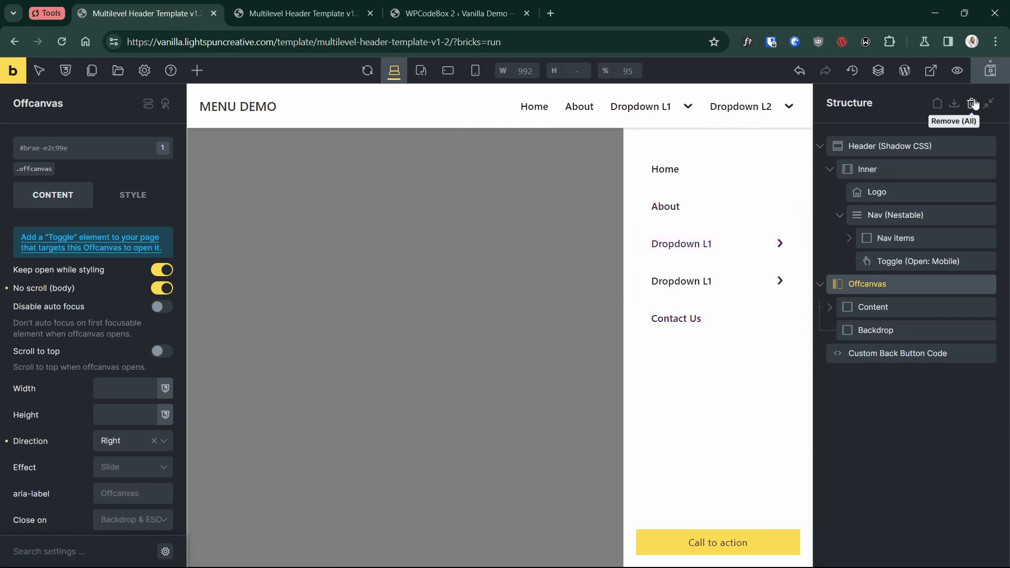
{"action": "left_click", "coordinate": [990, 74]}
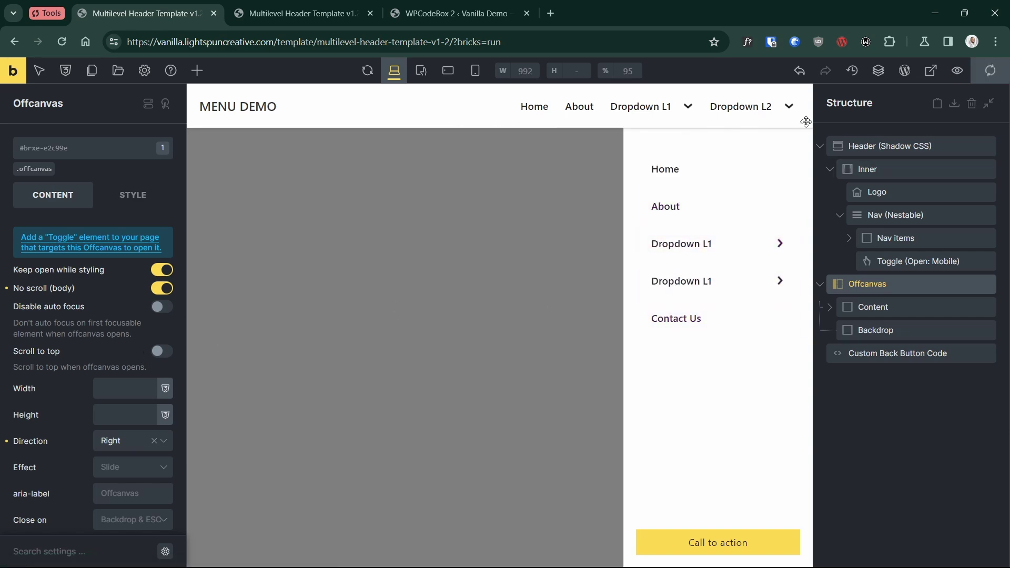
Check the right-hand offcanvas in the mobile preview by opening the menu, entering and leaving the first dropdown, and closing it
{"action": "left_click", "coordinate": [283, 13]}
{"action": "left_click", "coordinate": [436, 128]}
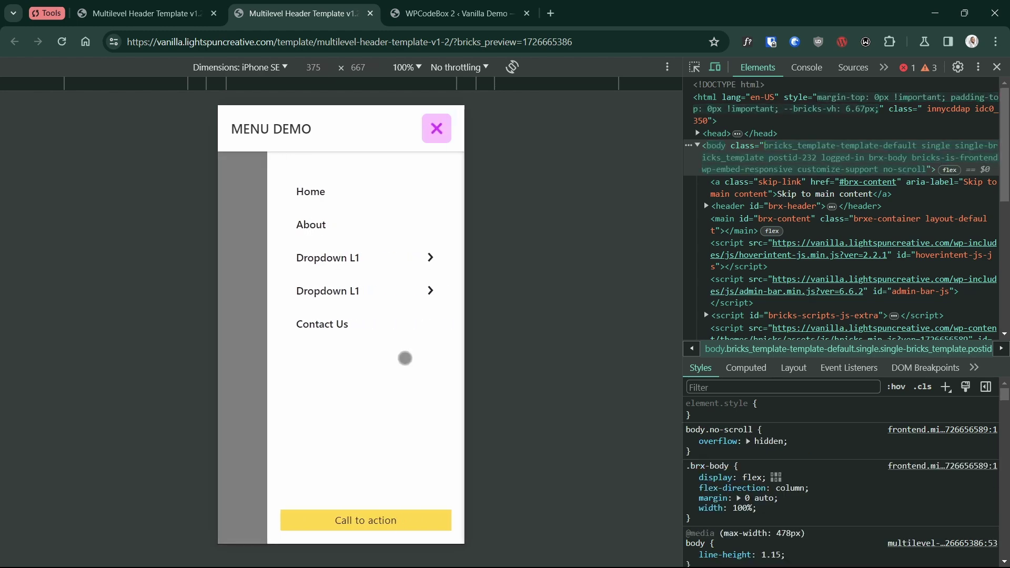
{"action": "left_click", "coordinate": [396, 254]}
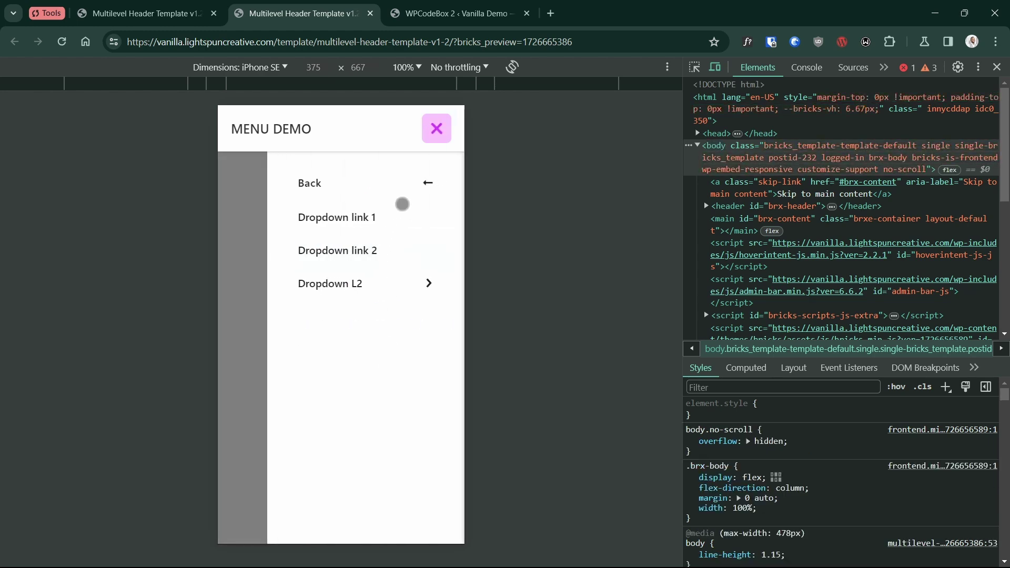
{"action": "left_click", "coordinate": [397, 182]}
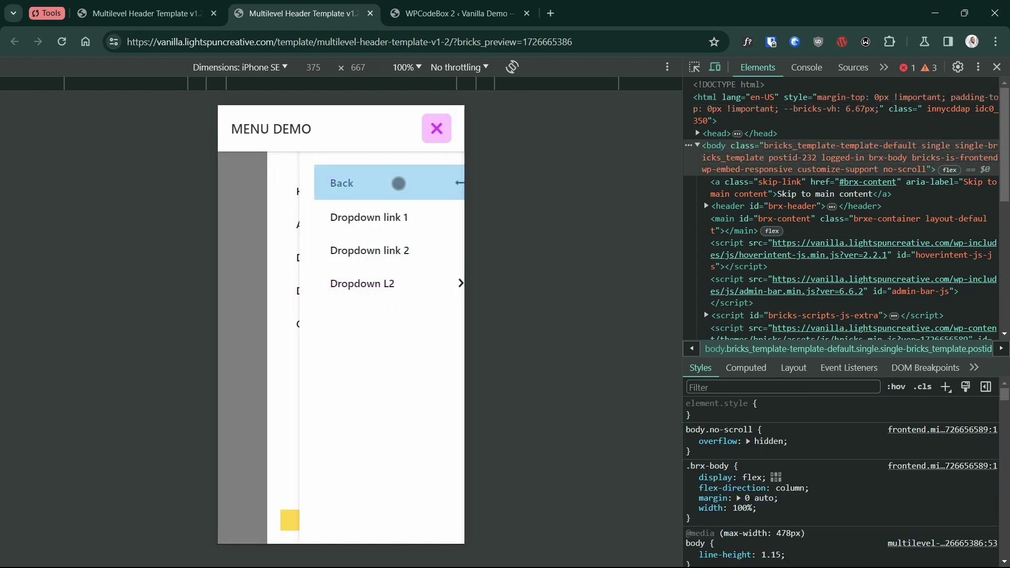
{"action": "left_click", "coordinate": [437, 129]}
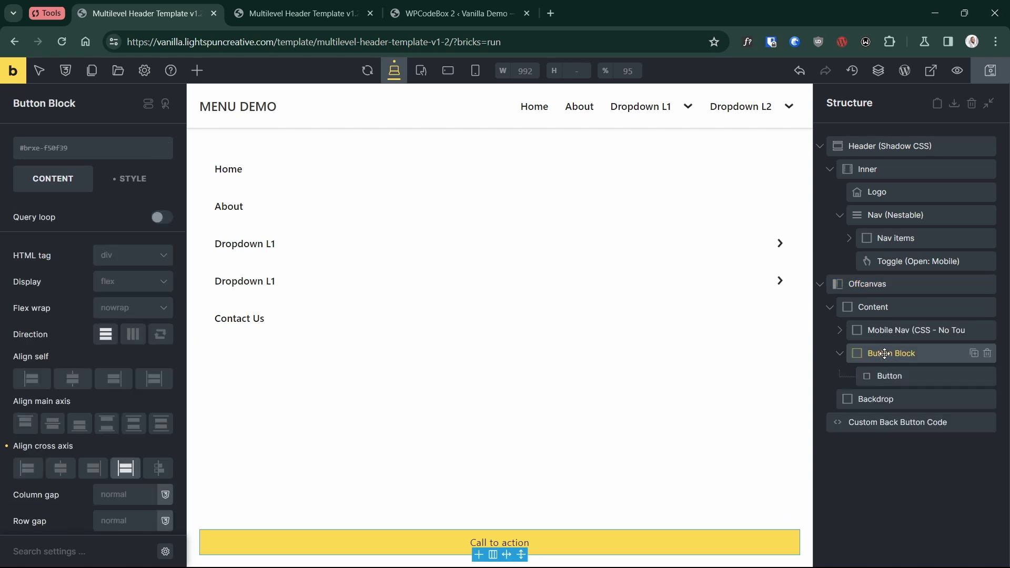
In the Bricks editor, add a Block inside the Offcanvas Content, between the Mobile Nav and the Button Block
{"action": "left_click", "coordinate": [839, 353]}
{"action": "left_click", "coordinate": [873, 307]}
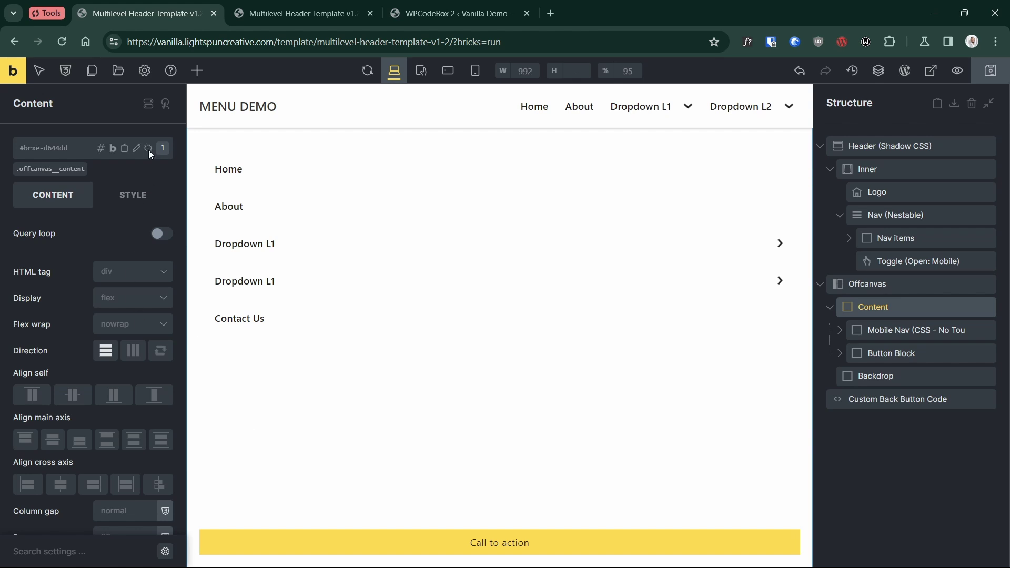
{"action": "left_click", "coordinate": [198, 70]}
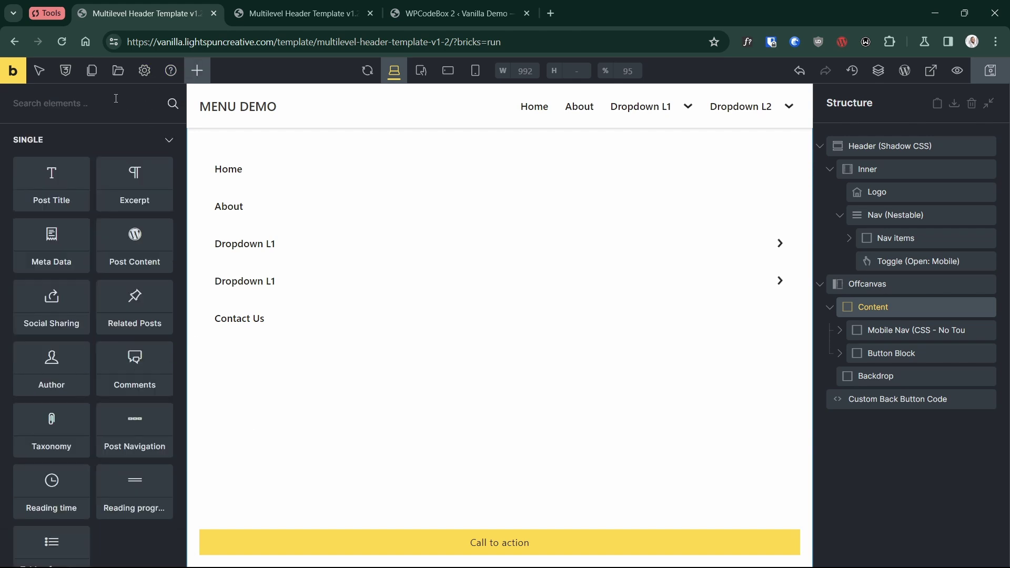
{"action": "type", "text": "block"}
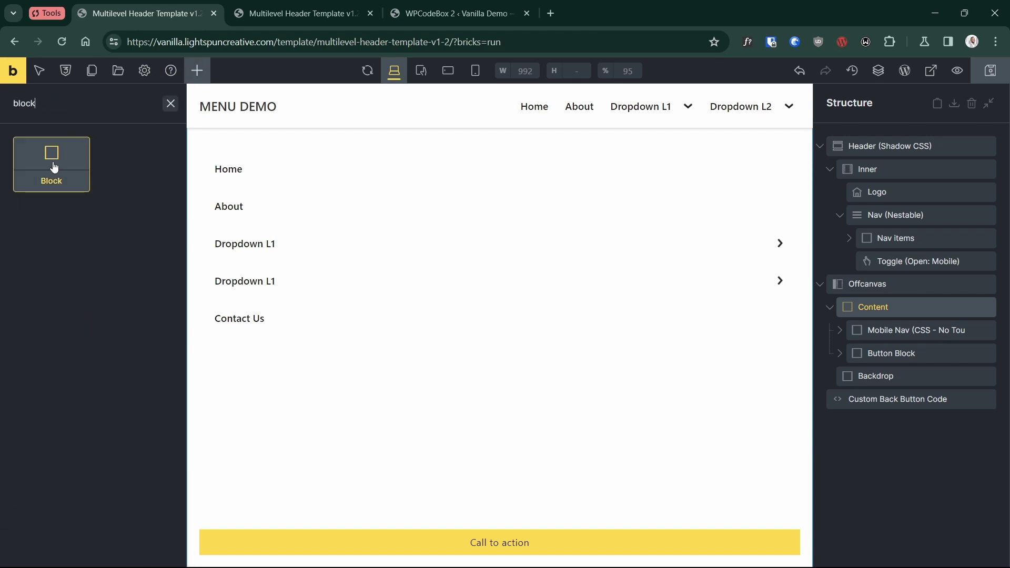
{"action": "left_click_drag", "start_coordinate": [50, 167], "coordinate": [894, 343]}
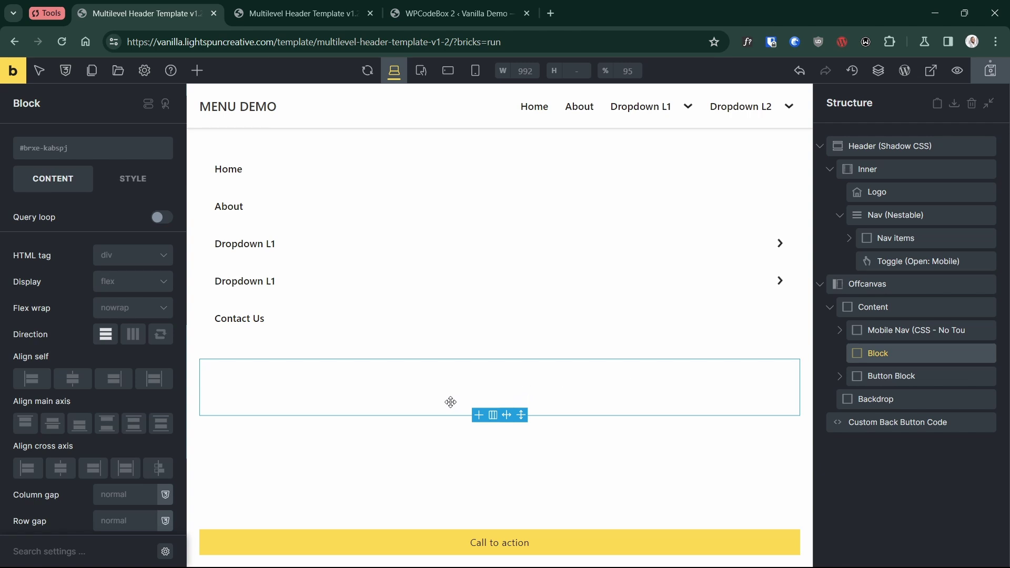
Add a Heading inside the new Block and set its text to "Latest Post"
{"action": "left_click", "coordinate": [198, 71]}
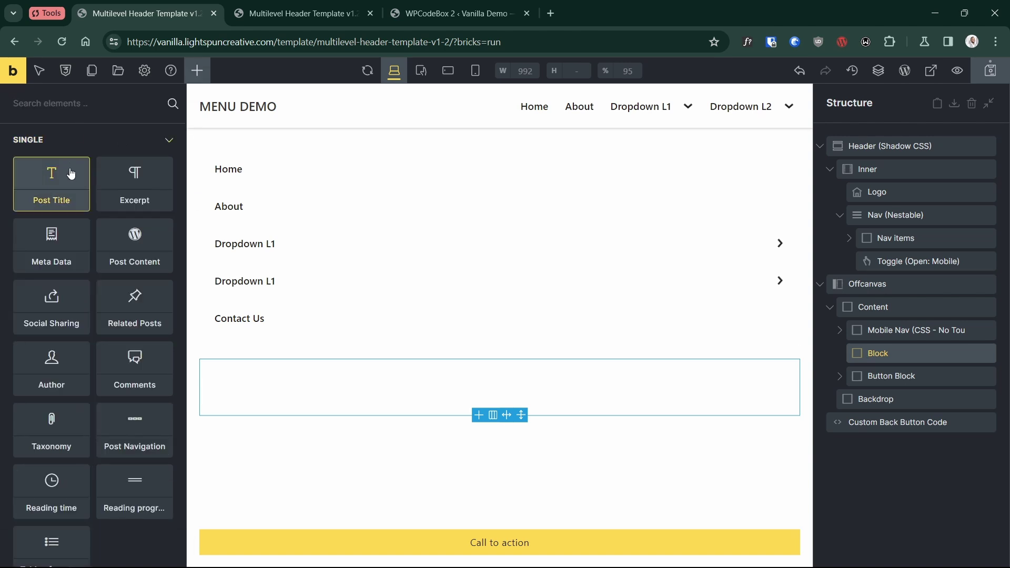
{"action": "type", "text": "he"}
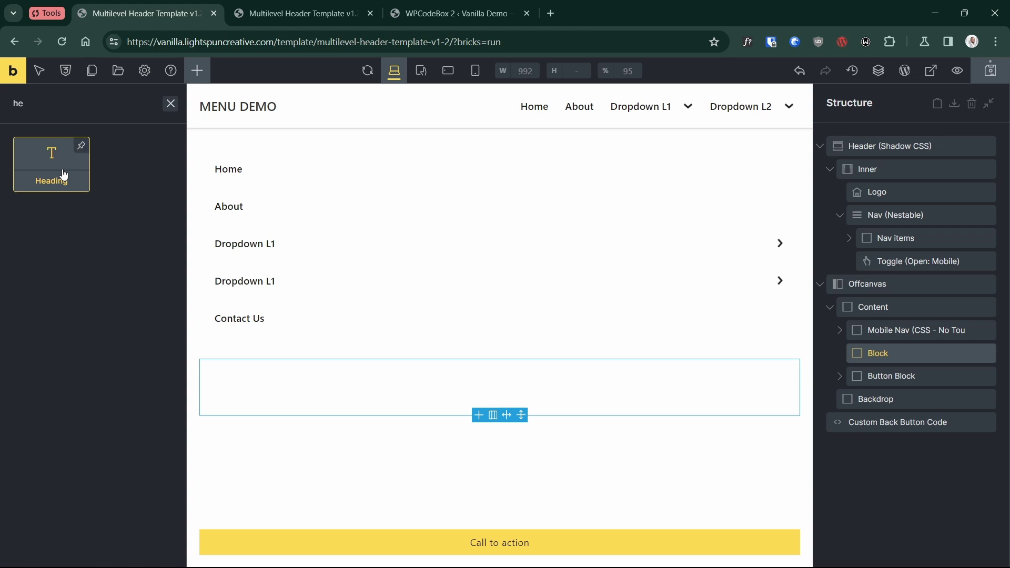
{"action": "left_click", "coordinate": [54, 179]}
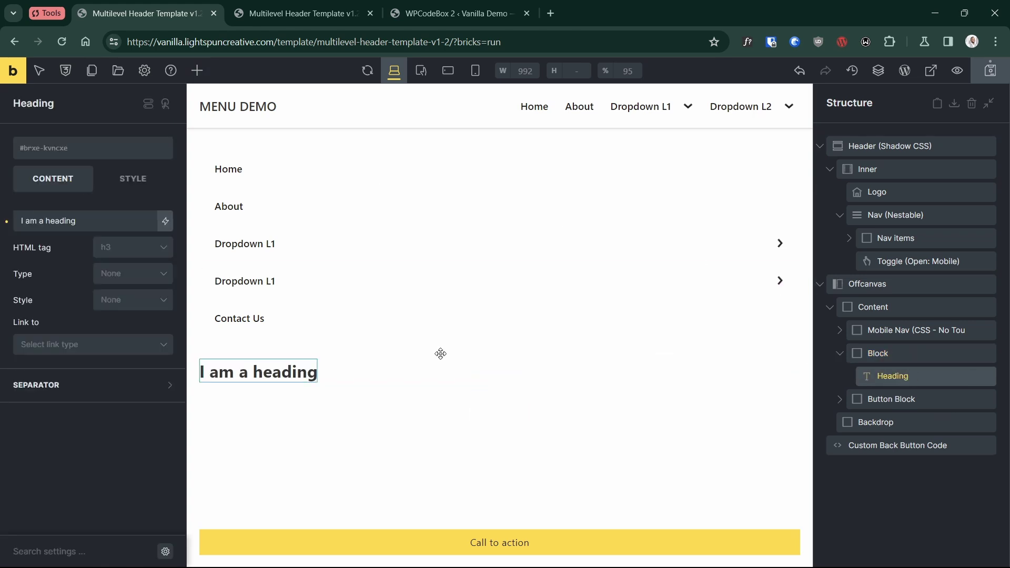
{"action": "triple_click", "coordinate": [94, 216]}
{"action": "type", "text": "Latest"}
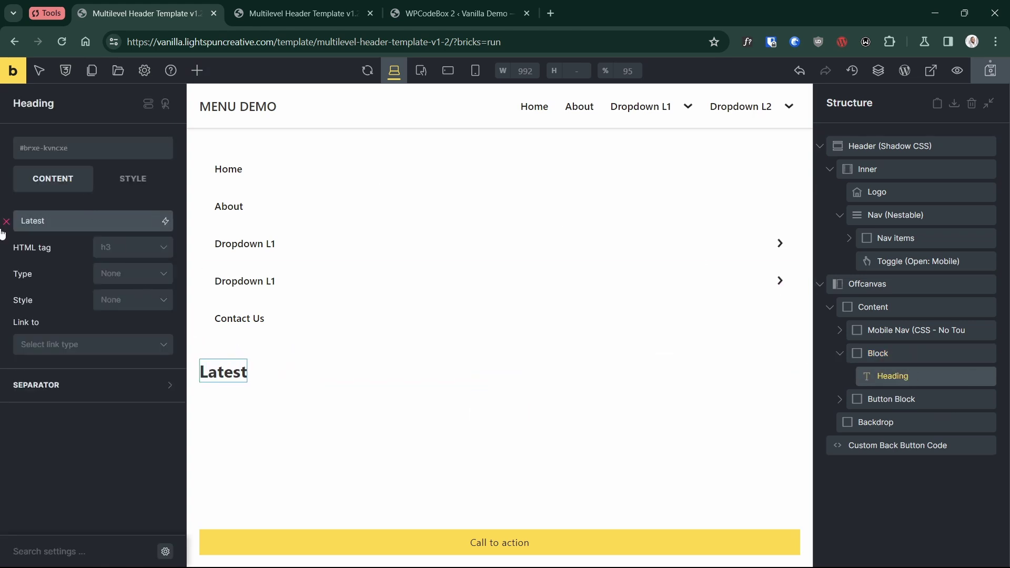
{"action": "type", "text": " Post"}
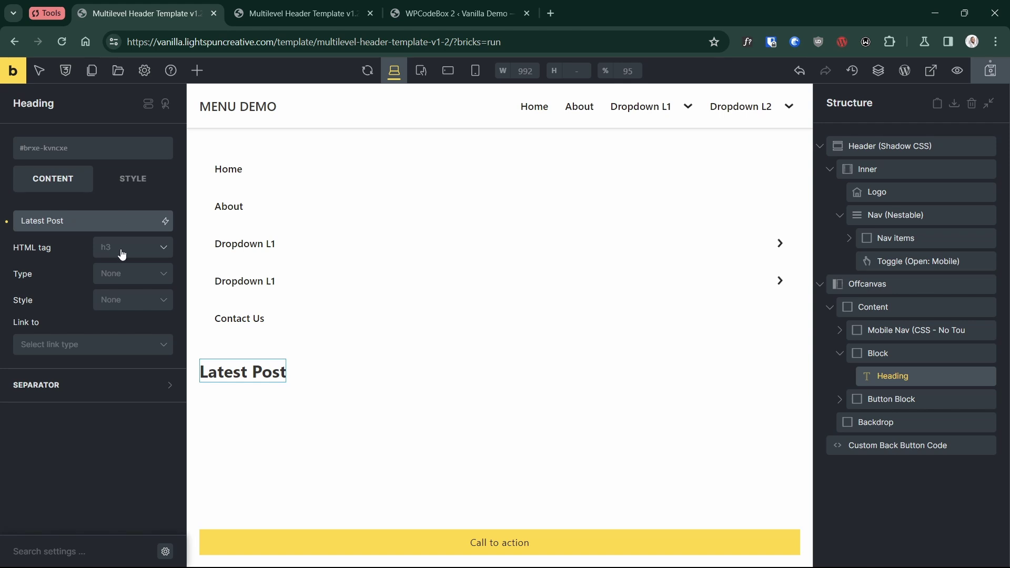
Set the font size of the "Latest Post" heading to 1.8rem in its typography styles
{"action": "left_click", "coordinate": [125, 177]}
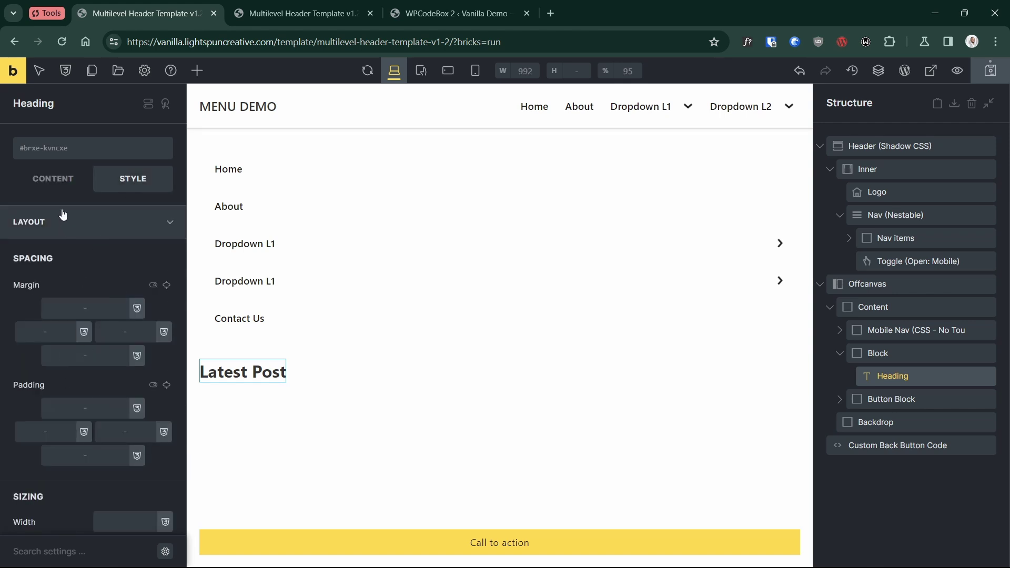
{"action": "left_click", "coordinate": [63, 215]}
{"action": "left_click", "coordinate": [63, 255]}
{"action": "left_click", "coordinate": [121, 314]}
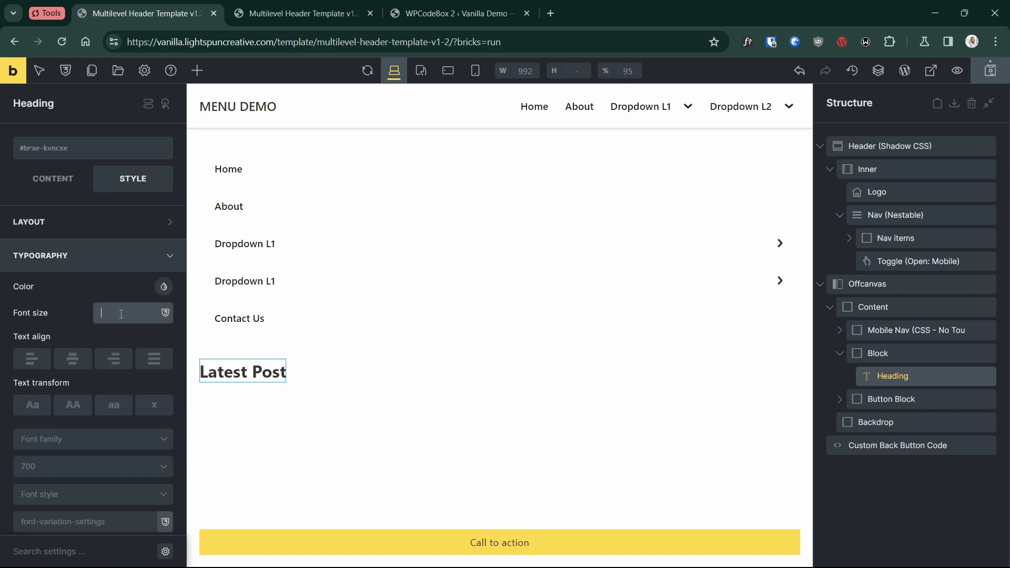
{"action": "type", "text": "1.8rem"}
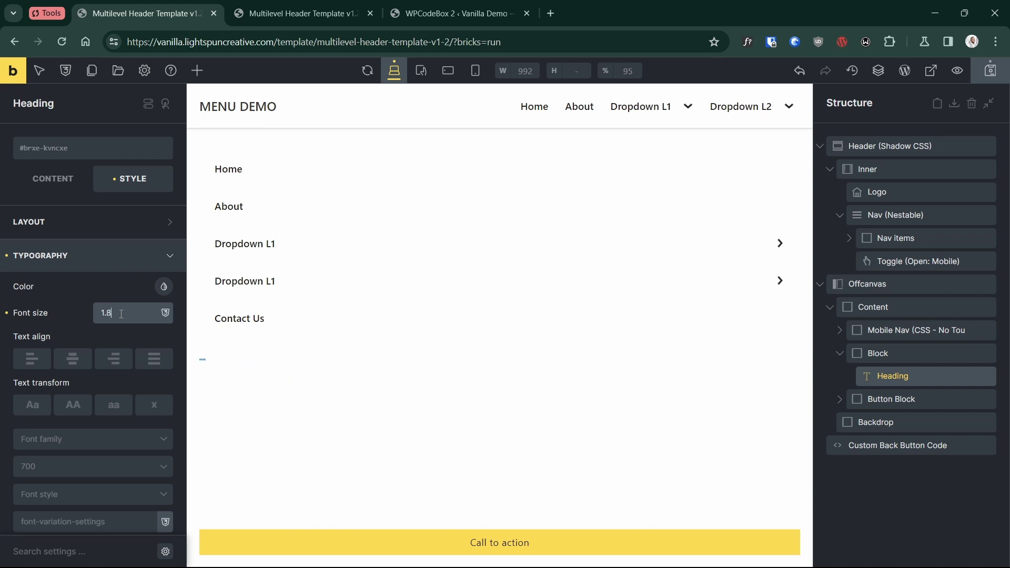
{"action": "left_click", "coordinate": [874, 358]}
{"action": "left_click", "coordinate": [839, 353]}
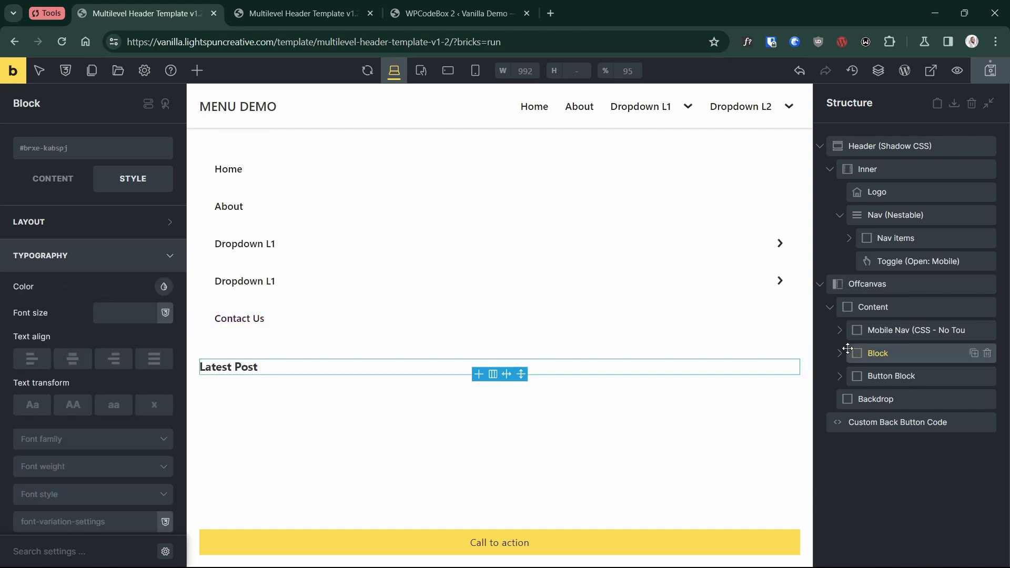
{"action": "left_click", "coordinate": [894, 335]}
{"action": "left_click", "coordinate": [888, 348]}
{"action": "left_click", "coordinate": [889, 376]}
{"action": "left_click", "coordinate": [875, 352]}
Insert the saved Post Card template into the Block, directly after the "Latest Post" heading
{"action": "left_click", "coordinate": [839, 353]}
{"action": "left_click", "coordinate": [897, 376]}
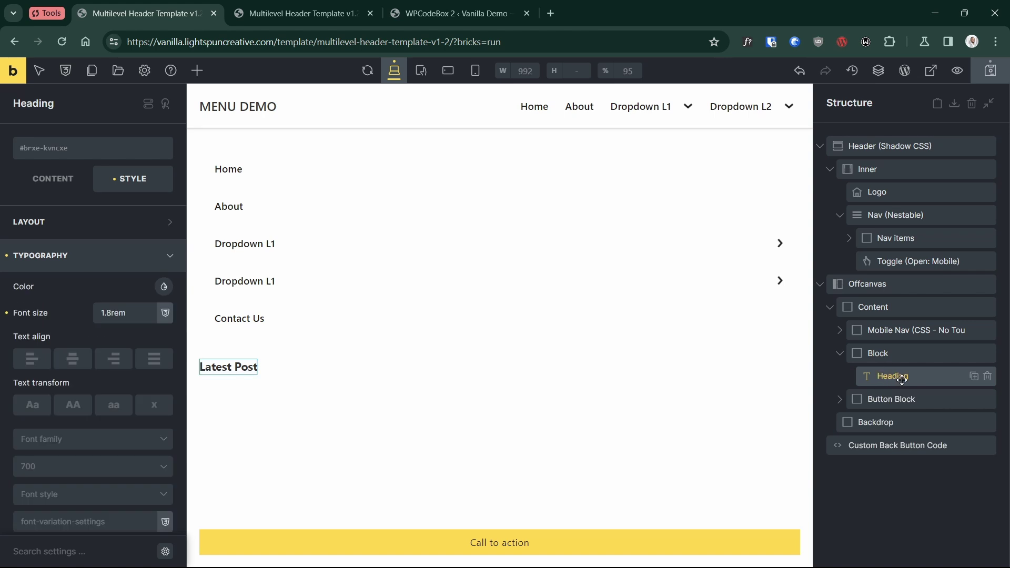
{"action": "left_click", "coordinate": [118, 71]}
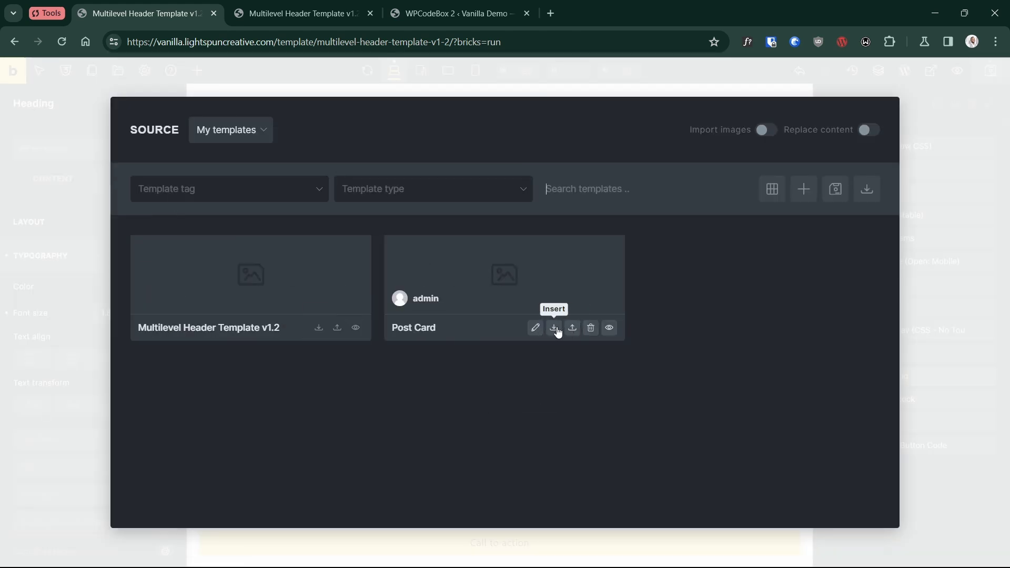
{"action": "left_click", "coordinate": [553, 328]}
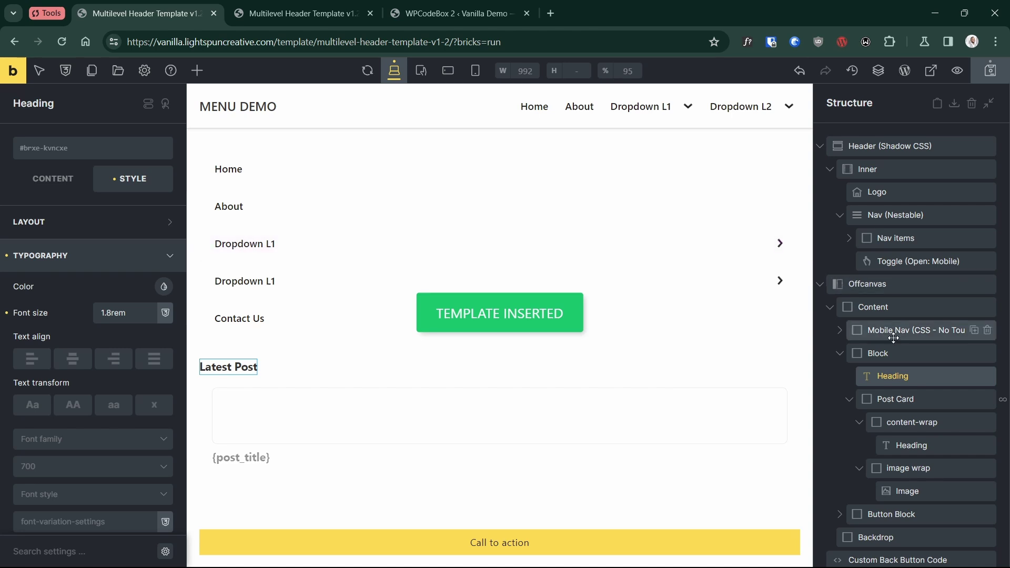
Review the Post Card's query loop settings and save the header template
{"action": "left_click", "coordinate": [849, 401]}
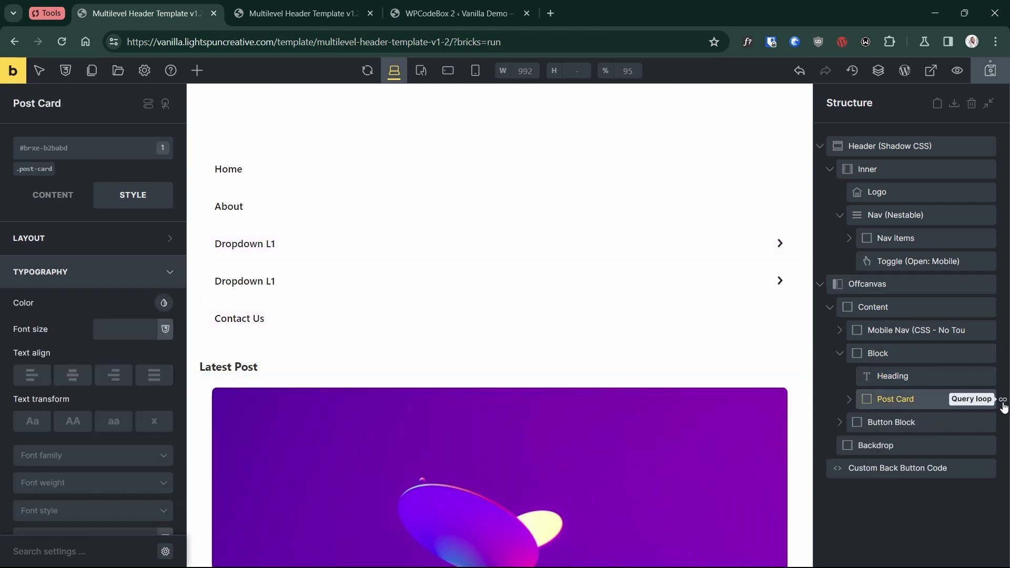
{"action": "left_click", "coordinate": [61, 205]}
{"action": "left_click", "coordinate": [164, 255]}
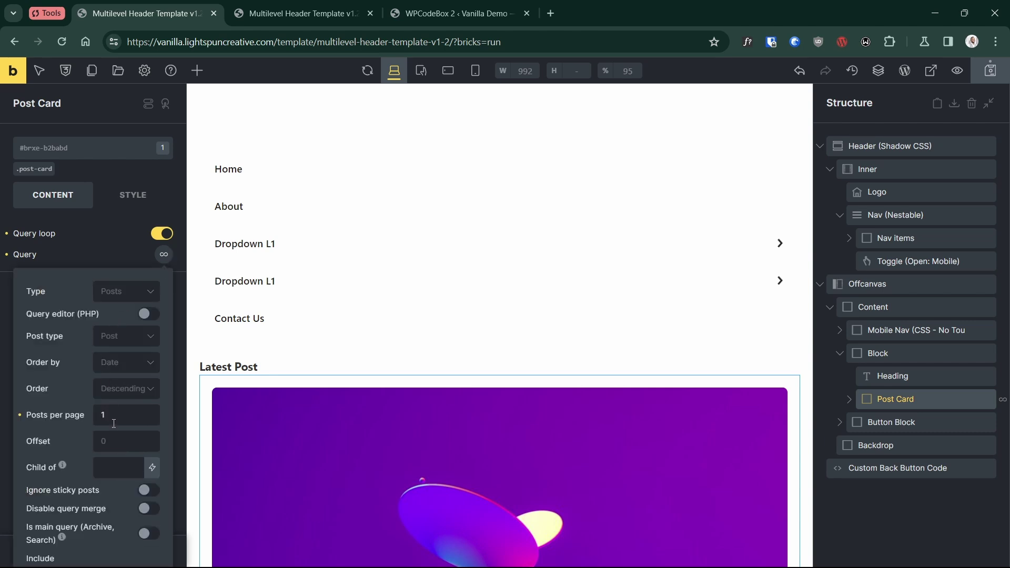
{"action": "left_click", "coordinate": [164, 255]}
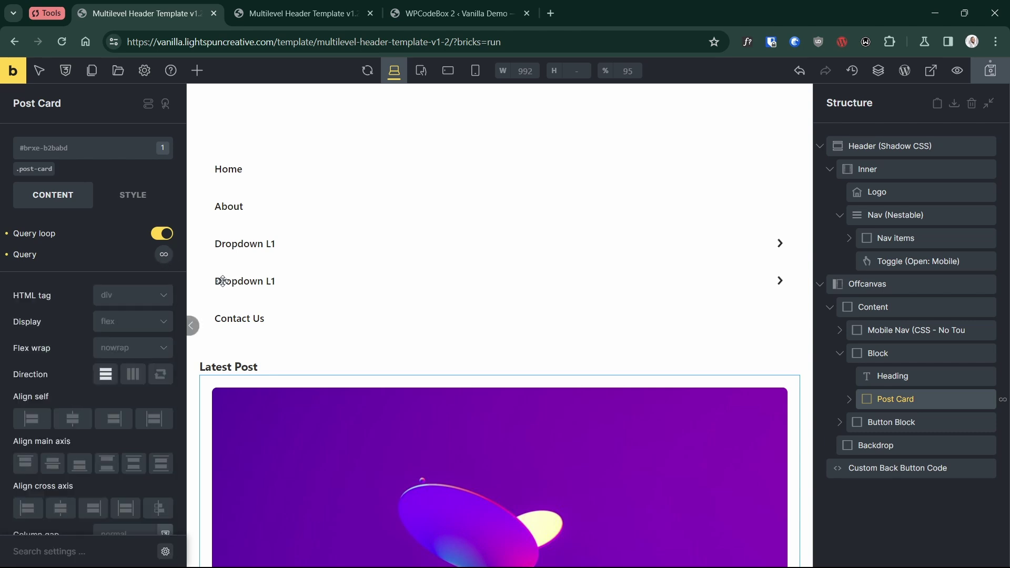
{"action": "scroll", "coordinate": [401, 358], "scroll_direction": "down", "scroll_amount": 6}
{"action": "scroll", "coordinate": [563, 317], "scroll_direction": "up", "scroll_amount": 5}
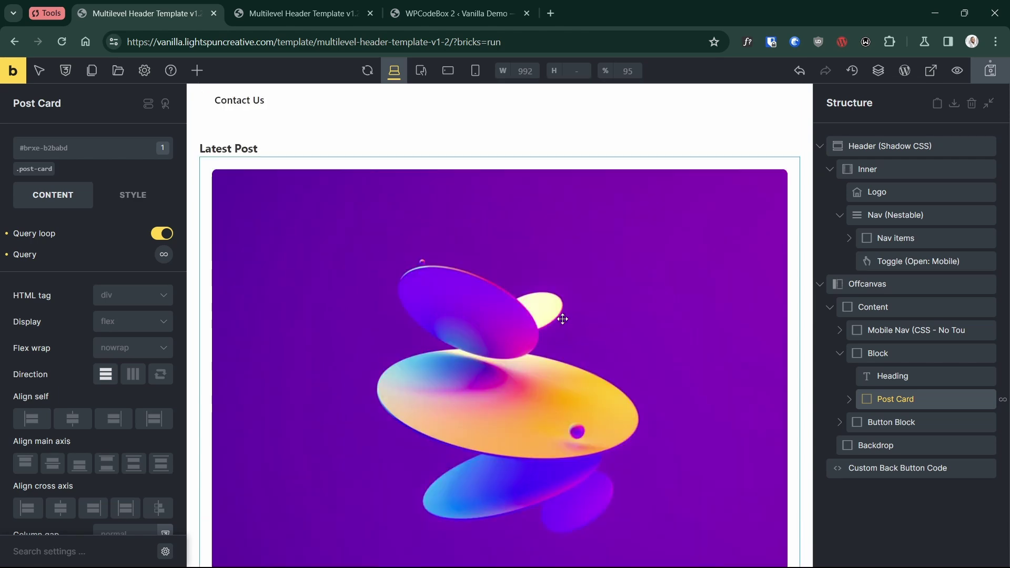
{"action": "left_click", "coordinate": [990, 71]}
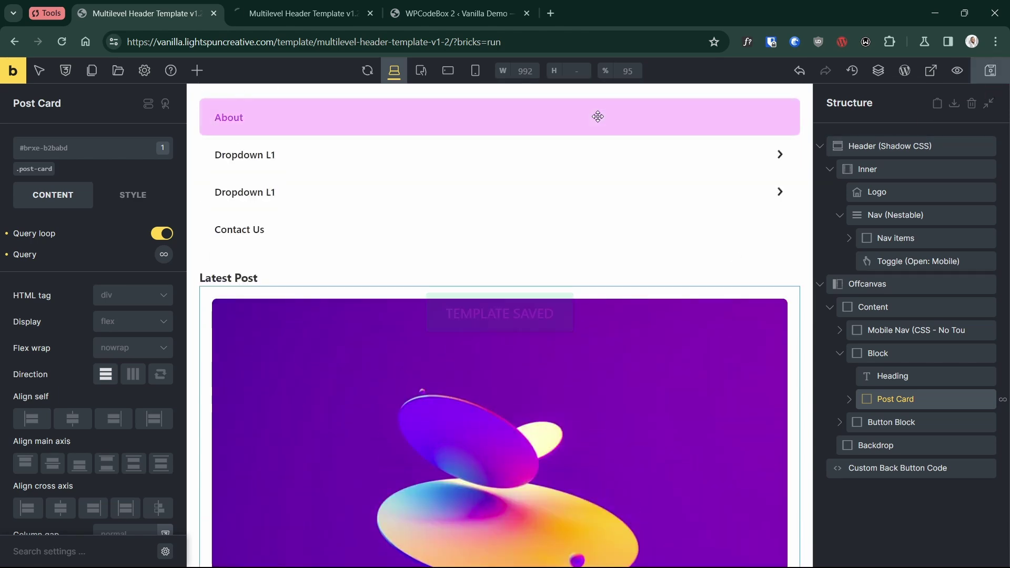
Check the mobile preview by opening the menu, scrolling through the Latest Post section, and entering and leaving the nested dropdowns
{"action": "left_click", "coordinate": [277, 8]}
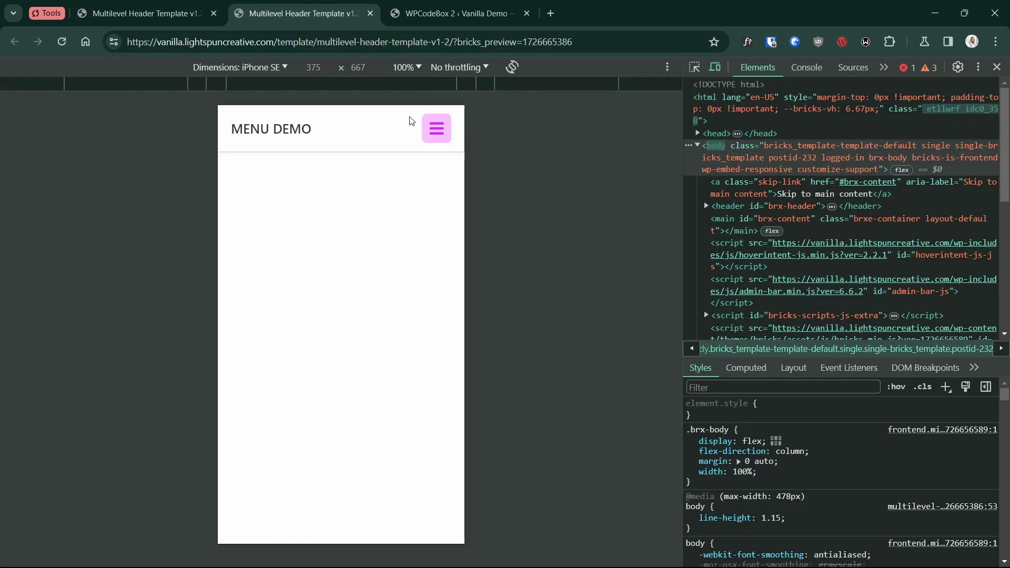
{"action": "left_click", "coordinate": [430, 126]}
{"action": "left_click_drag", "start_coordinate": [369, 329], "coordinate": [362, 212]}
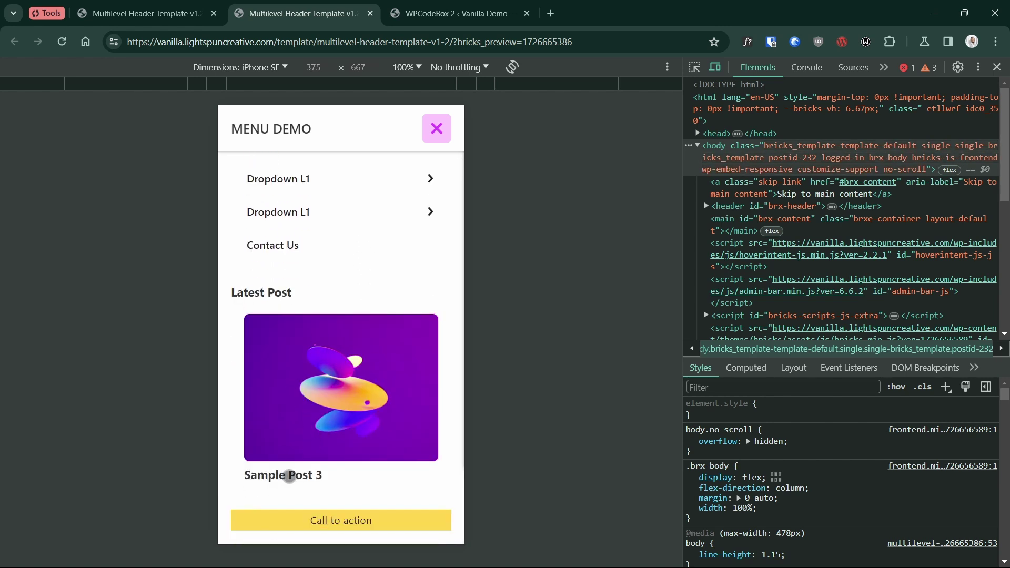
{"action": "left_click_drag", "start_coordinate": [301, 345], "coordinate": [327, 404]}
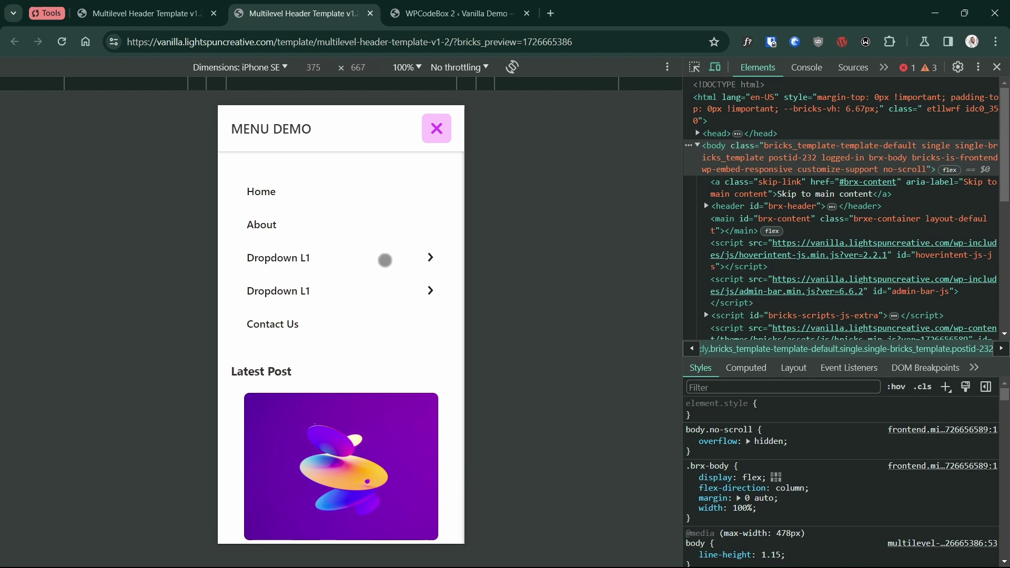
{"action": "left_click", "coordinate": [384, 260]}
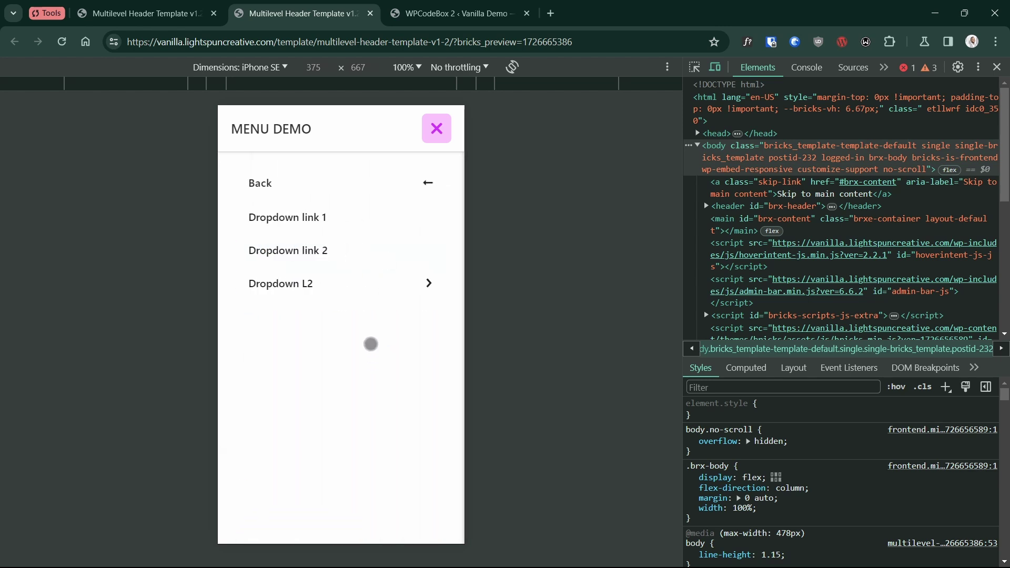
{"action": "left_click", "coordinate": [409, 287]}
{"action": "left_click", "coordinate": [379, 185]}
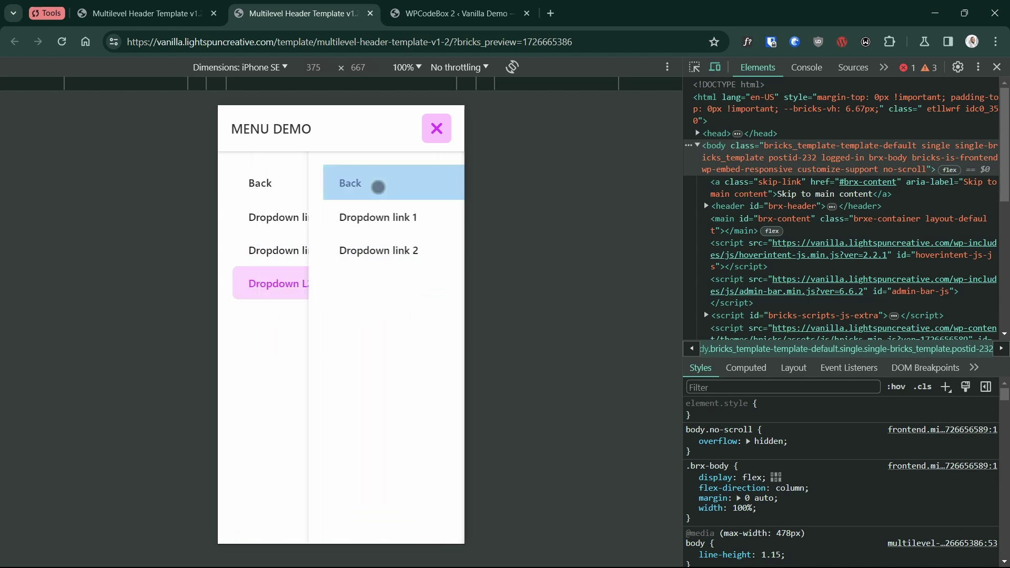
{"action": "left_click", "coordinate": [352, 182]}
Back in the Bricks editor, duplicate the Home list item inside the Mobile Nav's List
{"action": "key", "text": "ctrl+shift+Tab"}
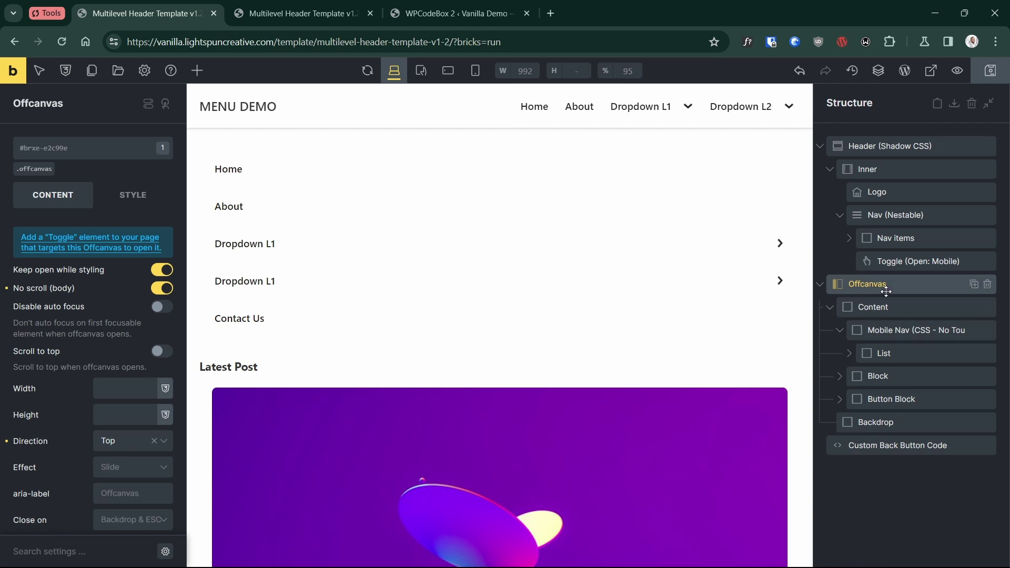
{"action": "left_click", "coordinate": [862, 307]}
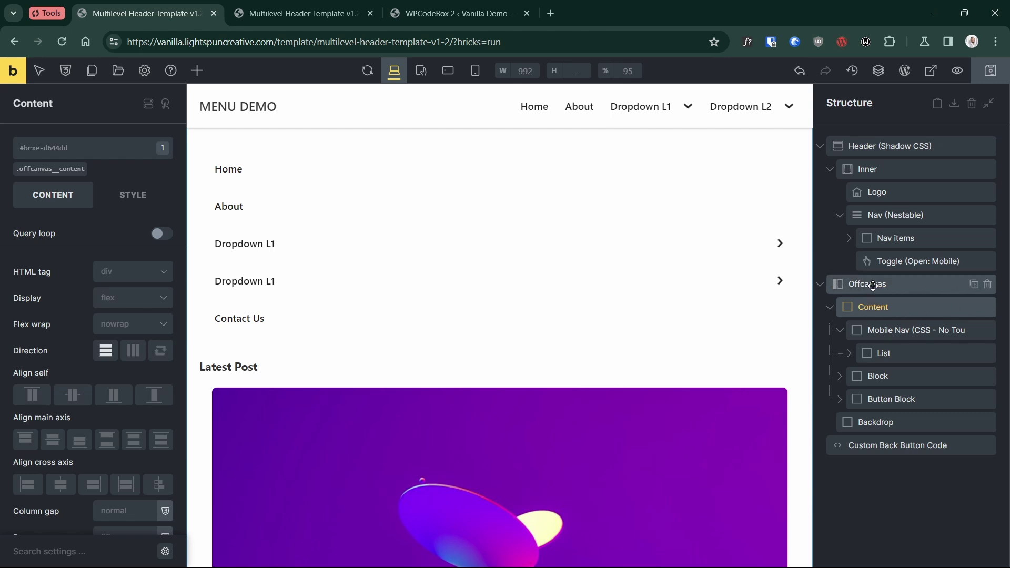
{"action": "left_click", "coordinate": [840, 330]}
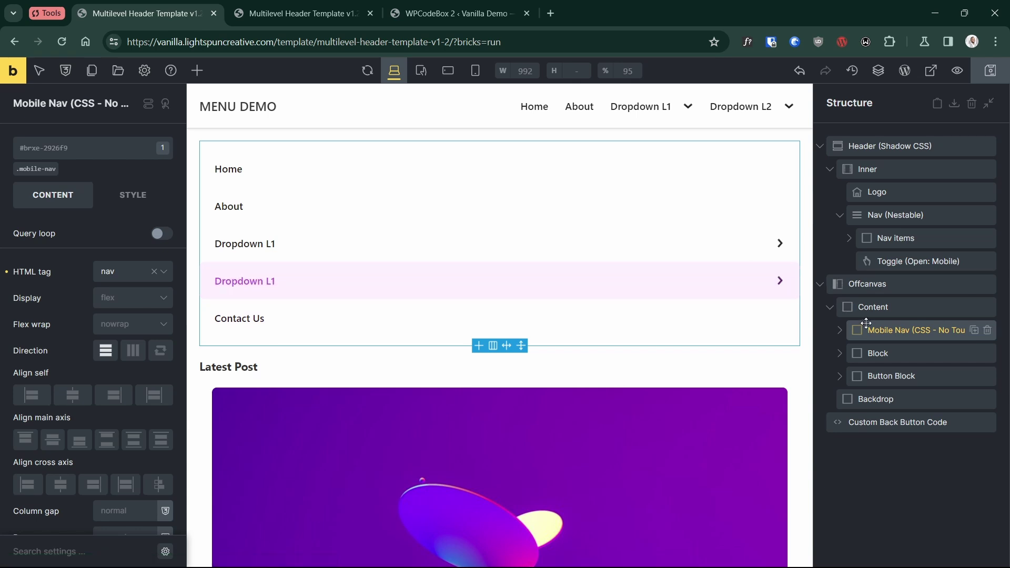
{"action": "left_click", "coordinate": [839, 330]}
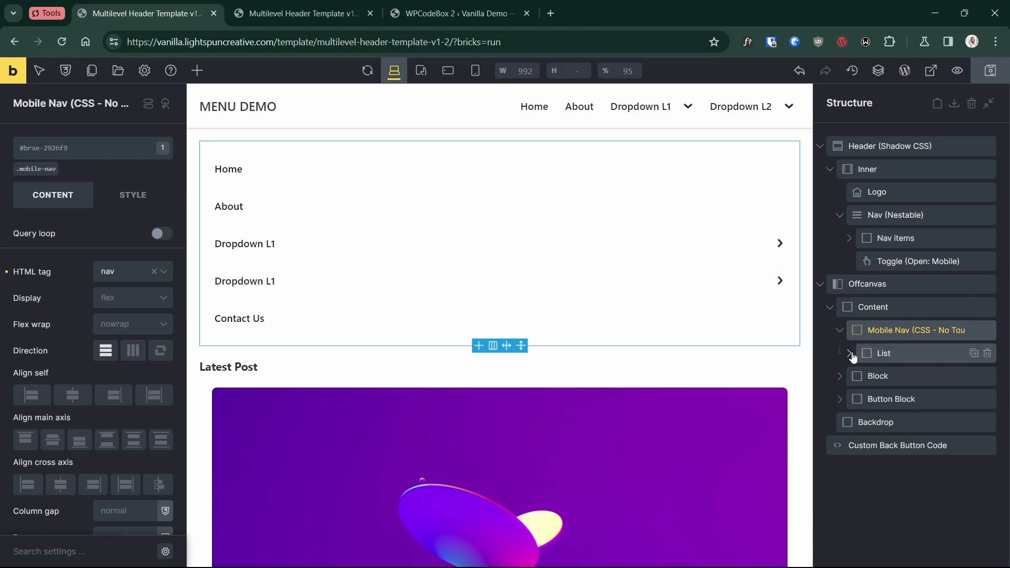
{"action": "left_click", "coordinate": [849, 353]}
{"action": "left_click", "coordinate": [902, 357]}
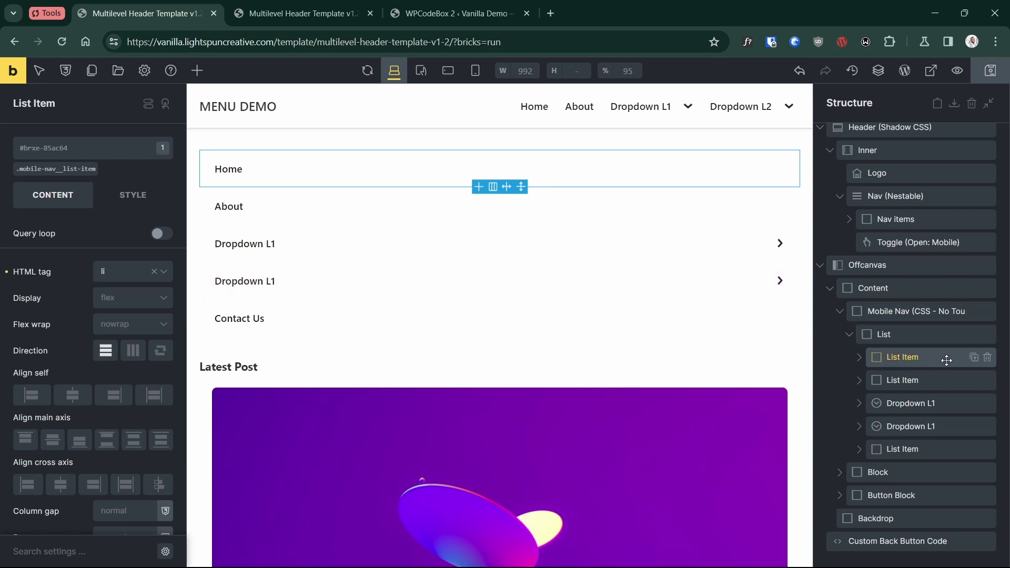
{"action": "left_click", "coordinate": [974, 357]}
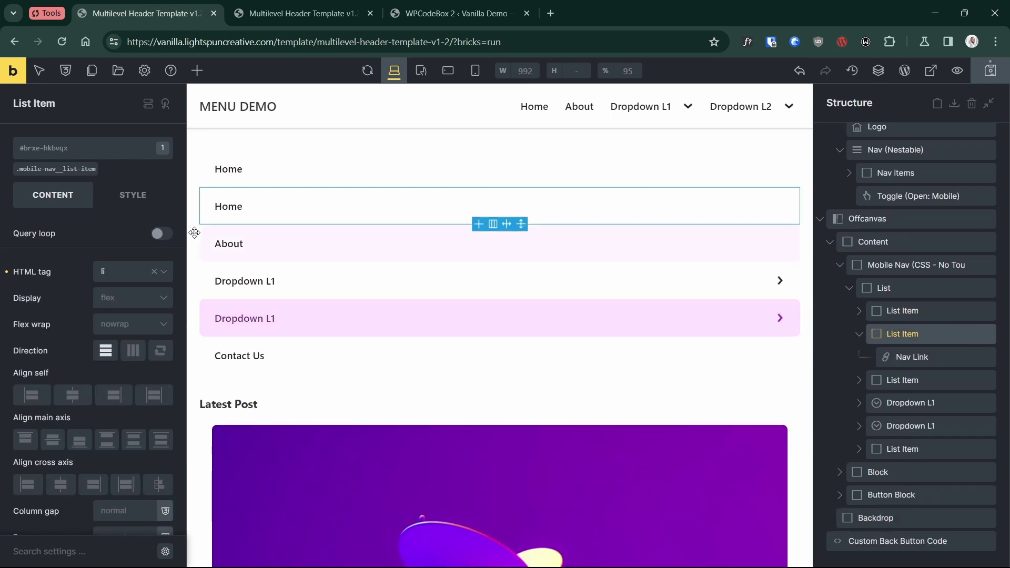
Change the duplicated list item's Nav Link text to "Partners"
{"action": "left_click", "coordinate": [912, 357]}
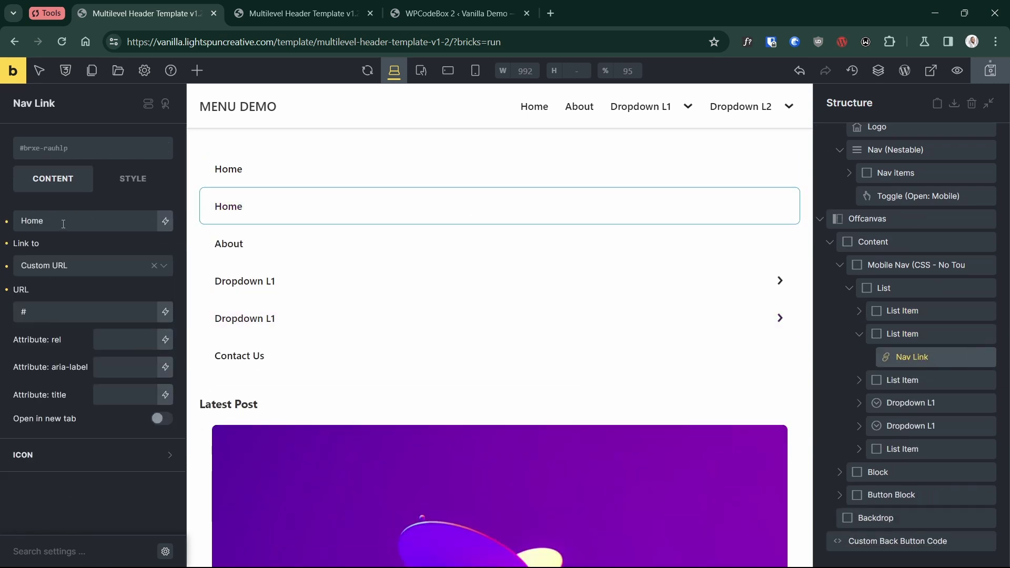
{"action": "double_click", "coordinate": [63, 224]}
{"action": "type", "text": "Partn"}
{"action": "type", "text": "ers"}
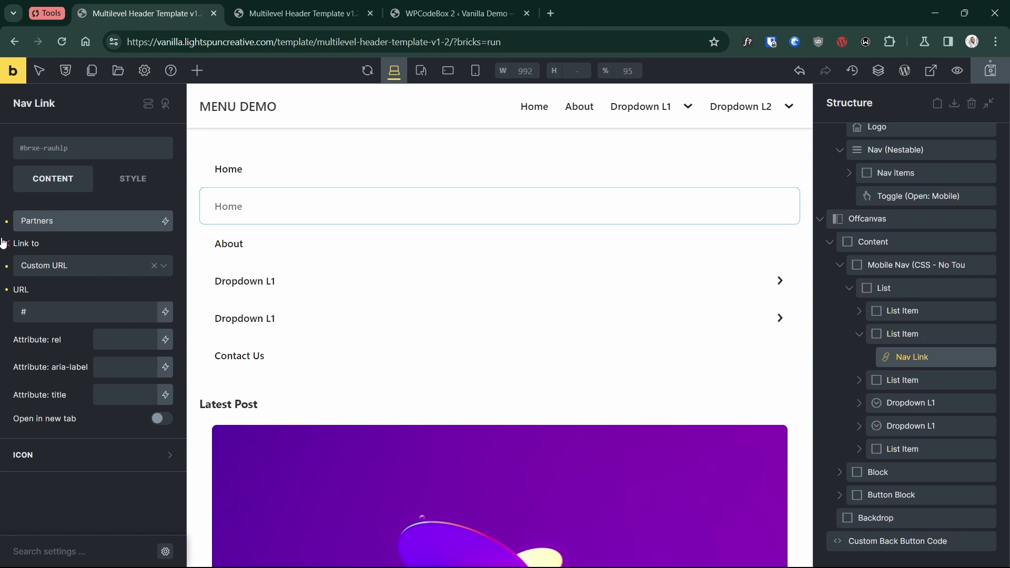
Examine how the Mobile Nav's List, its list items and the Partners Nav Link are nested
{"action": "left_click", "coordinate": [861, 339]}
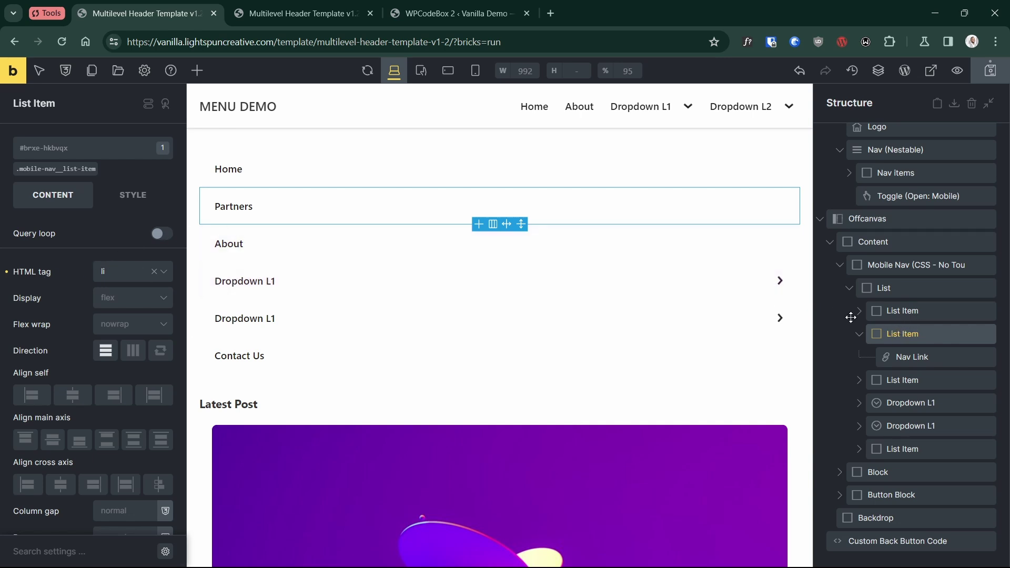
{"action": "left_click", "coordinate": [920, 357]}
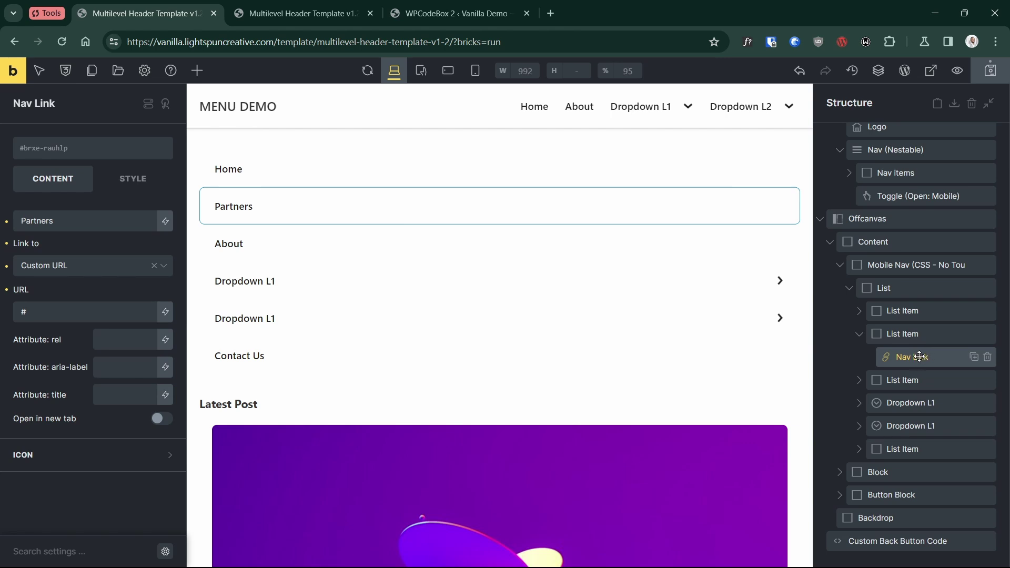
{"action": "left_click", "coordinate": [909, 334]}
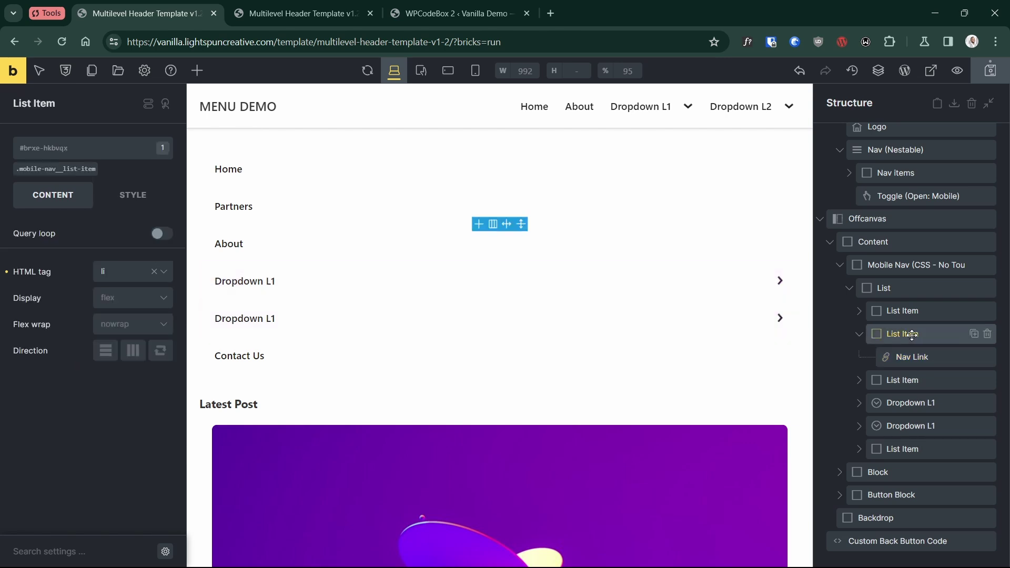
{"action": "left_click", "coordinate": [896, 285]}
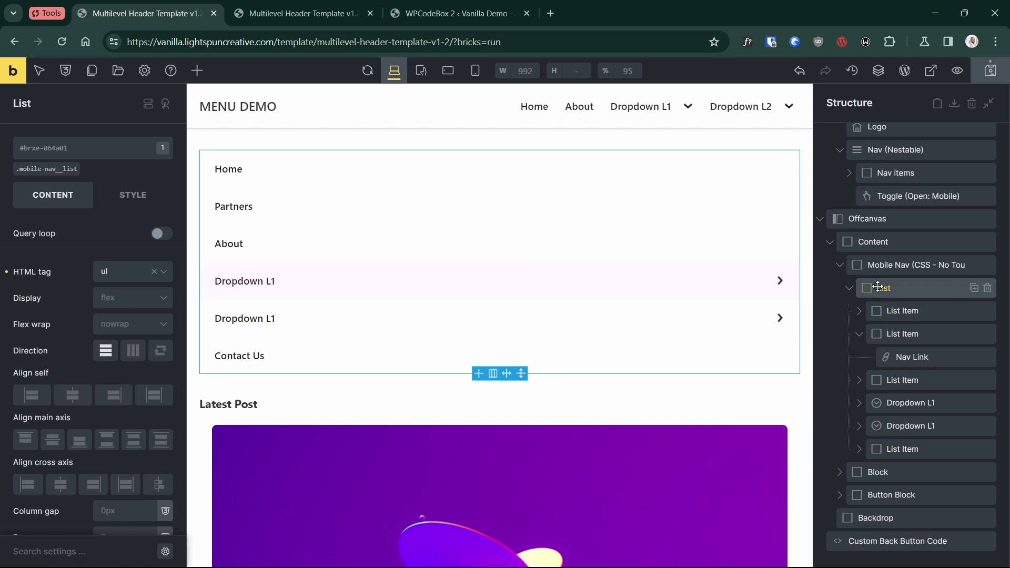
{"action": "left_click", "coordinate": [901, 310]}
{"action": "left_click", "coordinate": [915, 347]}
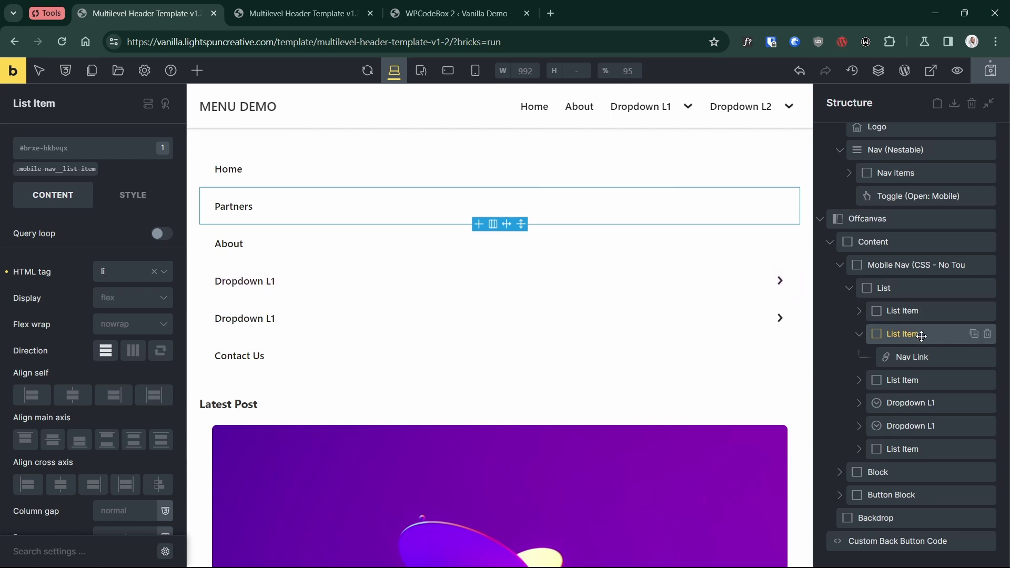
{"action": "left_click", "coordinate": [915, 356]}
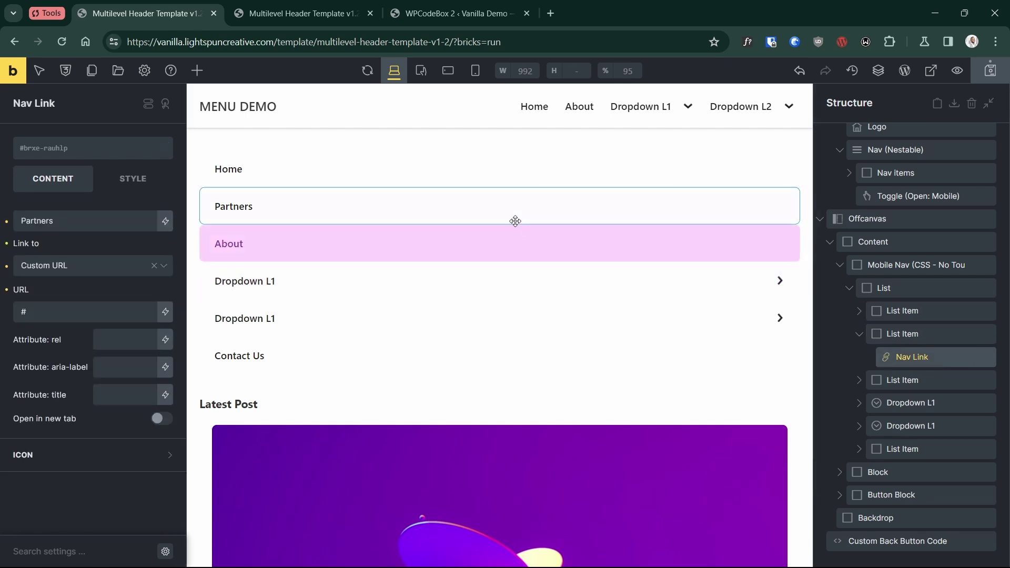
Add a new Block at the end of the Mobile Nav's List, below the Contact Us list item
{"action": "left_click", "coordinate": [859, 333]}
{"action": "left_click", "coordinate": [894, 311]}
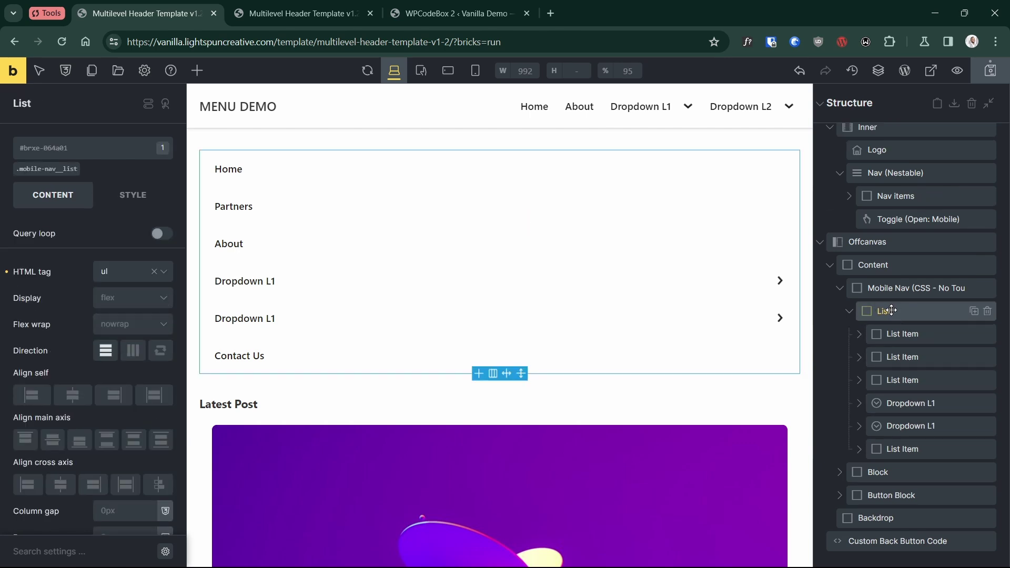
{"action": "left_click", "coordinate": [197, 71]}
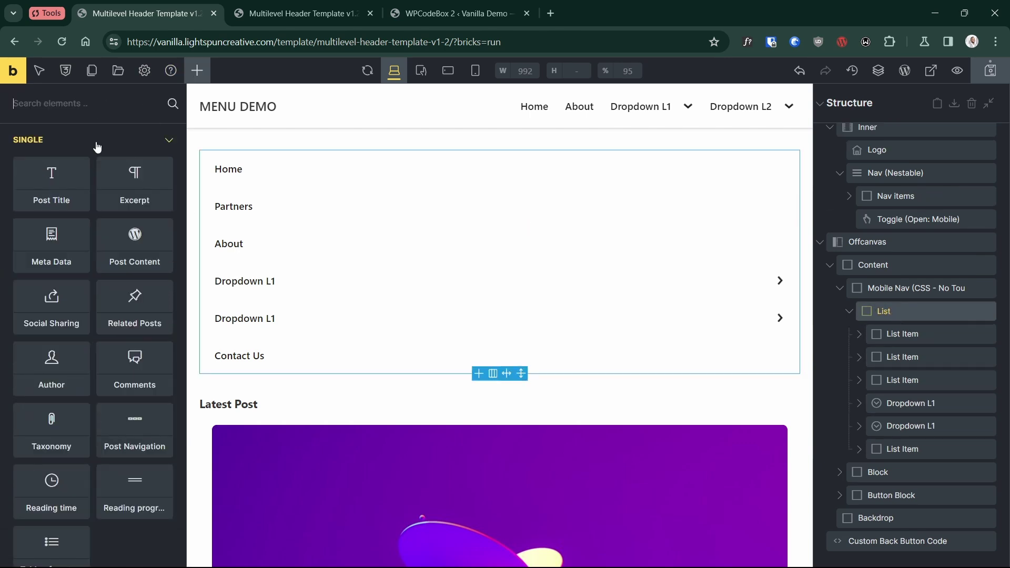
{"action": "type", "text": "block"}
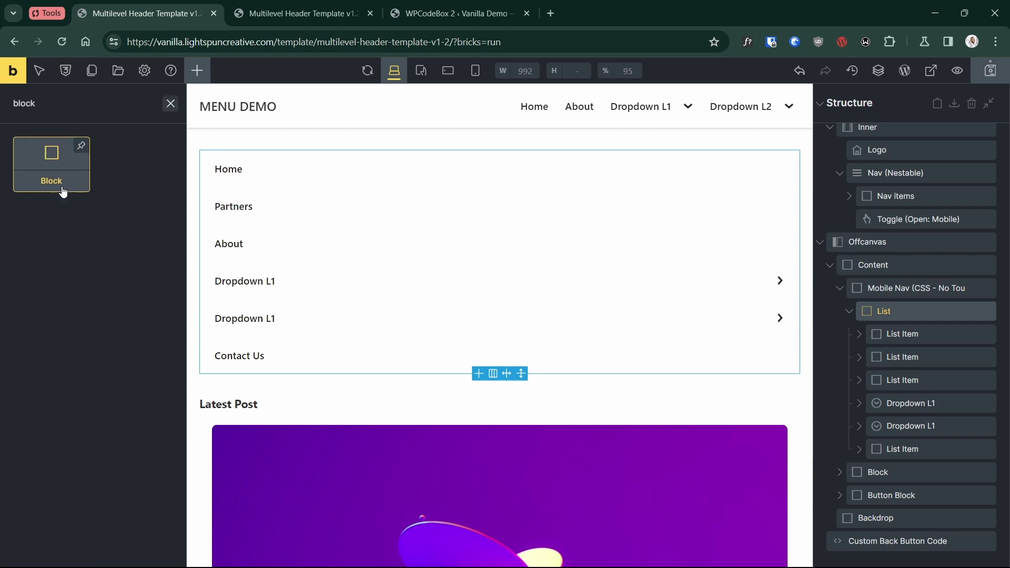
{"action": "left_click_drag", "start_coordinate": [63, 189], "coordinate": [916, 477]}
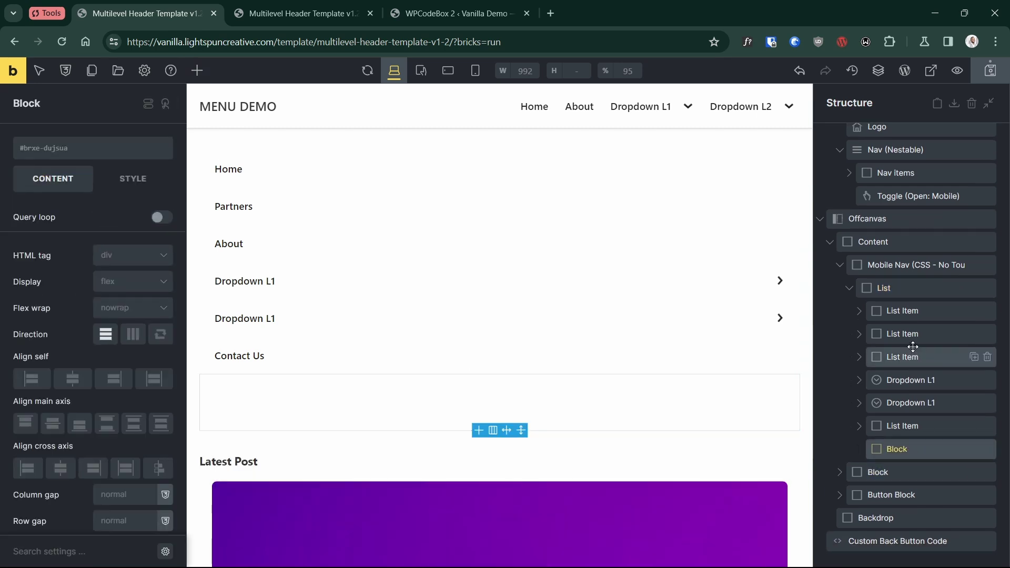
Move the new Block directly below the Partners list item in the Mobile Nav's List and add a Text link inside it
{"action": "left_click_drag", "start_coordinate": [880, 448], "coordinate": [890, 347]}
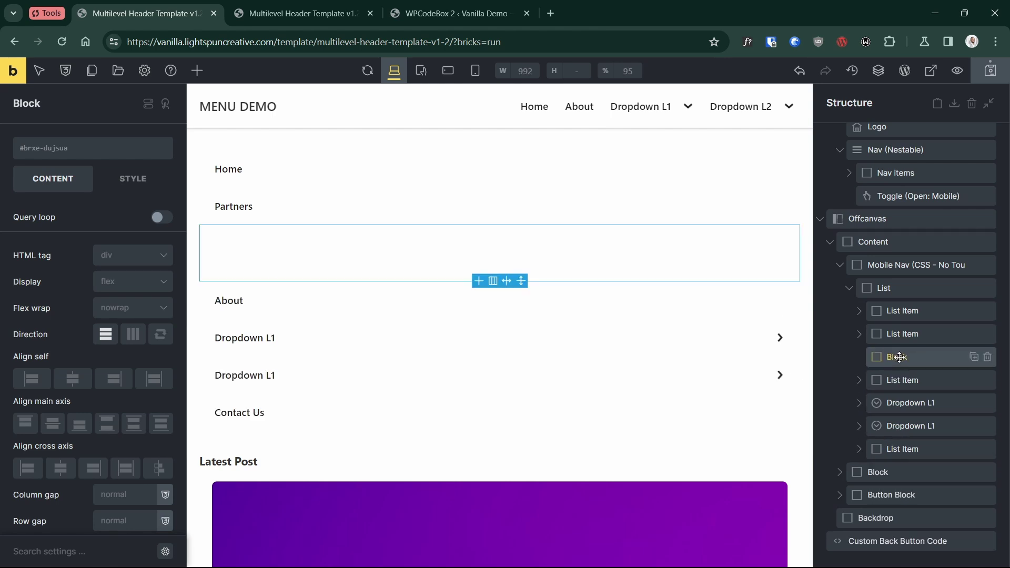
{"action": "left_click", "coordinate": [202, 74]}
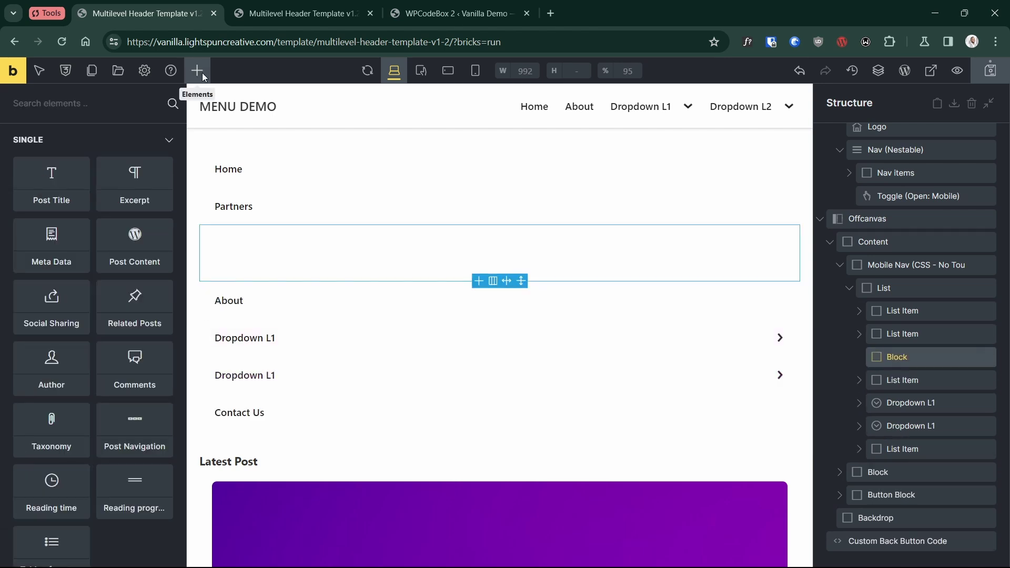
{"action": "type", "text": "link"}
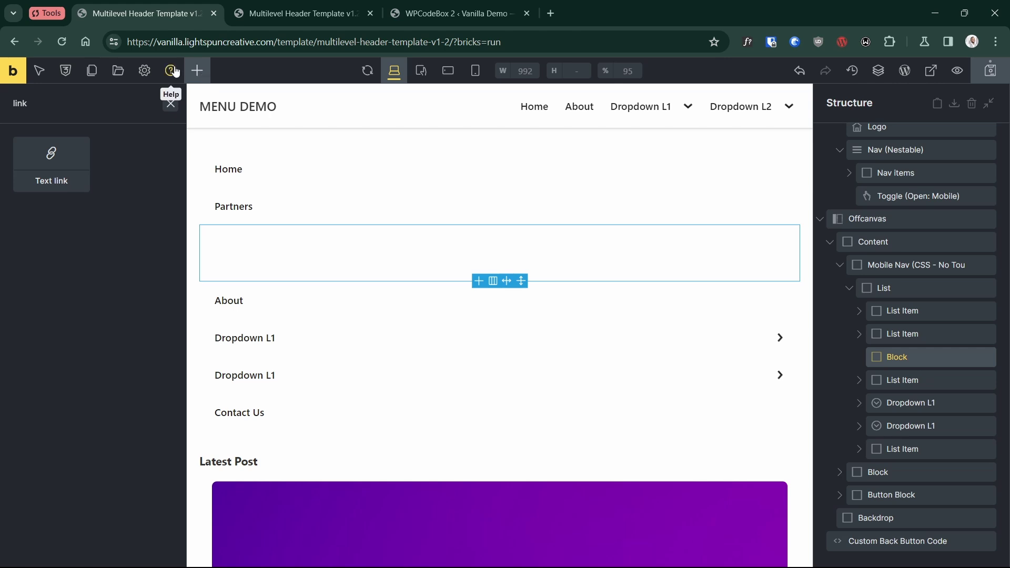
{"action": "left_click_drag", "start_coordinate": [44, 168], "coordinate": [859, 335]}
{"action": "left_click", "coordinate": [859, 334]}
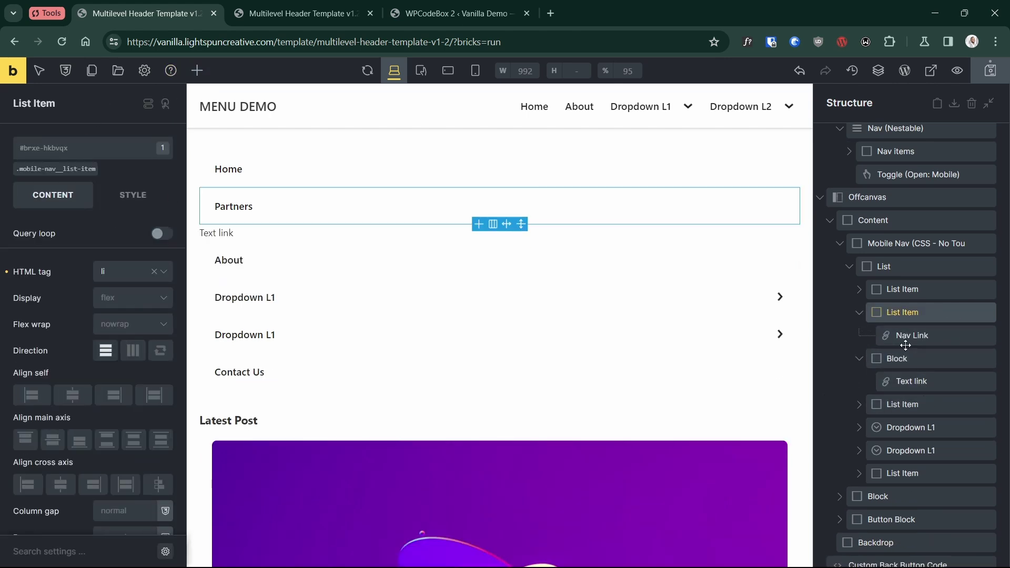
{"action": "left_click", "coordinate": [912, 382]}
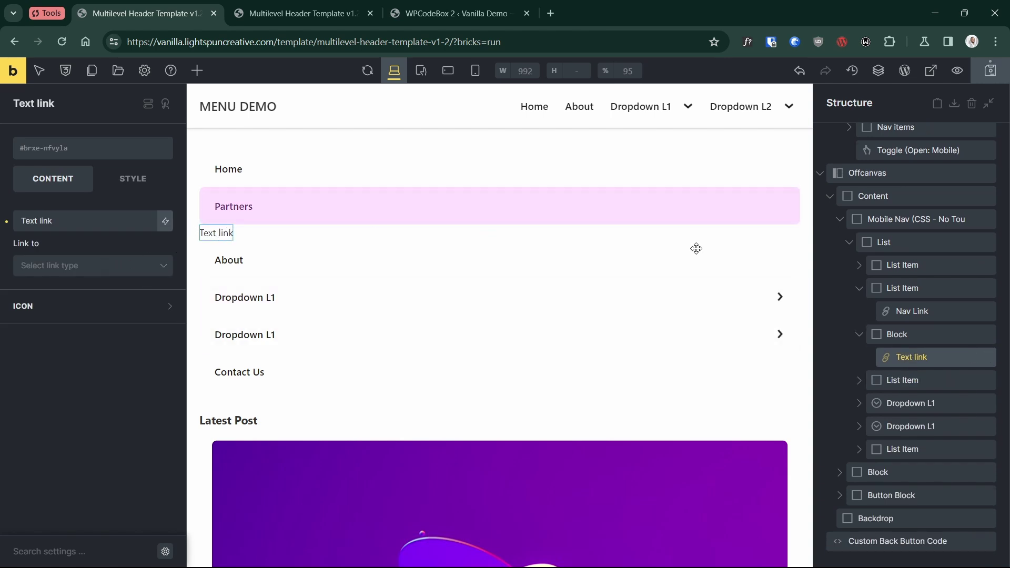
Set the HTML tag of the Block containing the Text link to li
{"action": "left_click", "coordinate": [889, 335]}
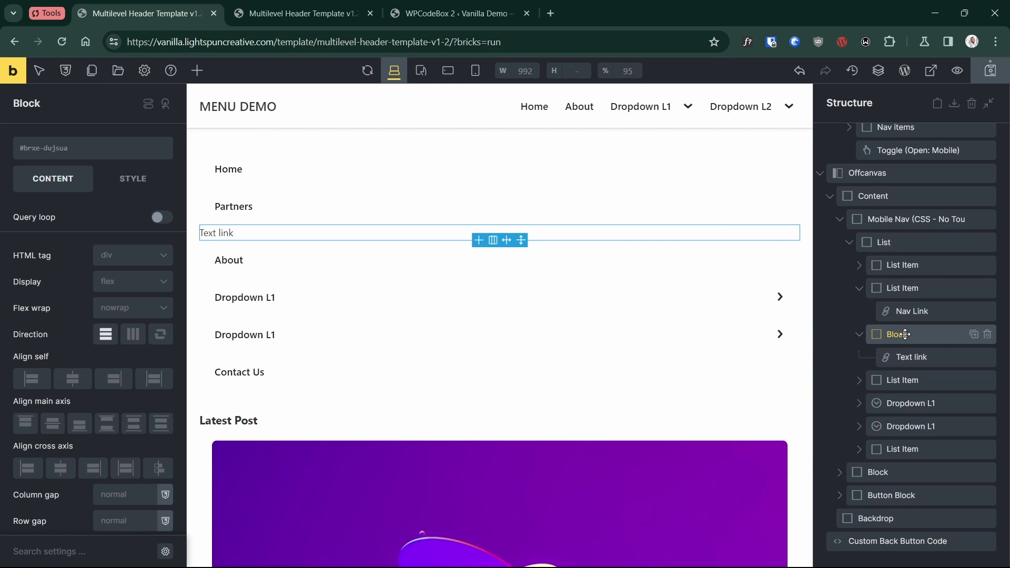
{"action": "left_click", "coordinate": [136, 257]}
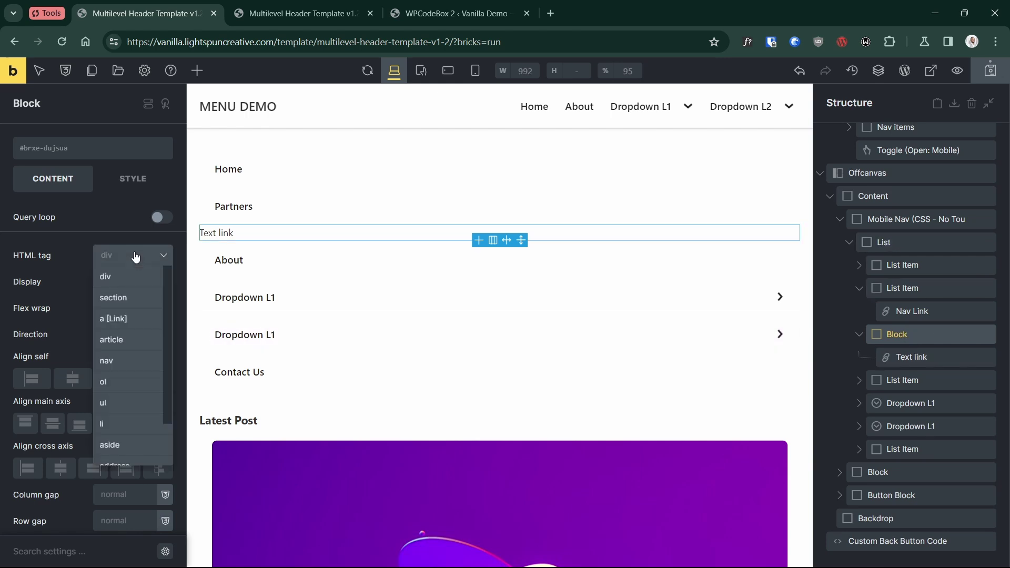
{"action": "left_click", "coordinate": [111, 424]}
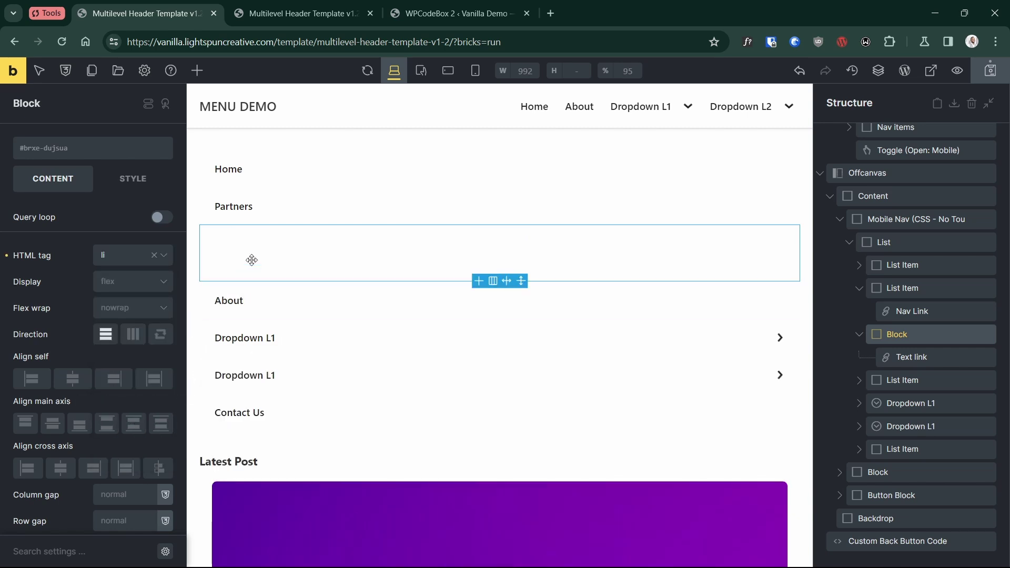
Set the Text link's link type to Internal post/page without choosing a page
{"action": "left_click", "coordinate": [909, 357]}
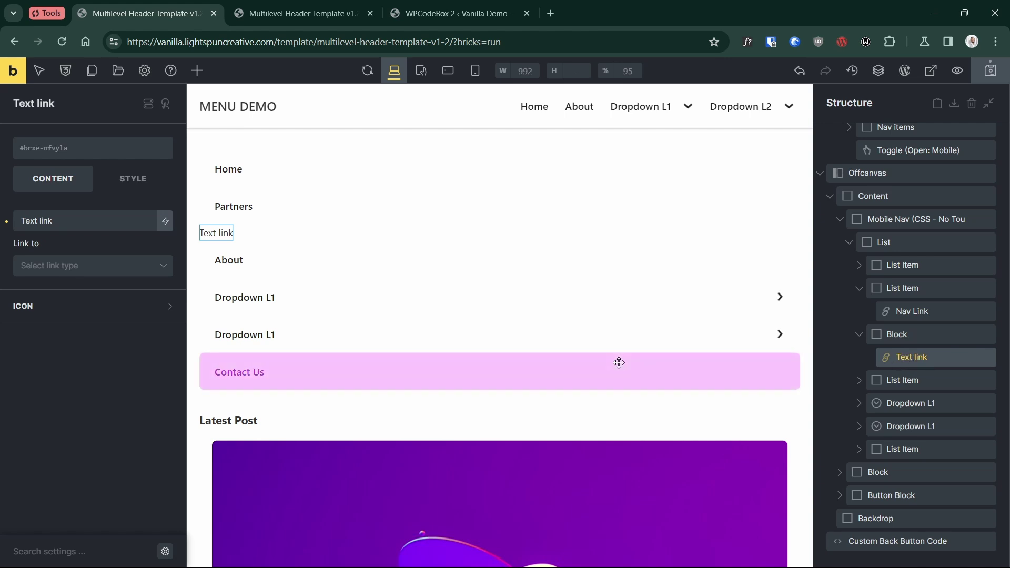
{"action": "left_click", "coordinate": [93, 267]}
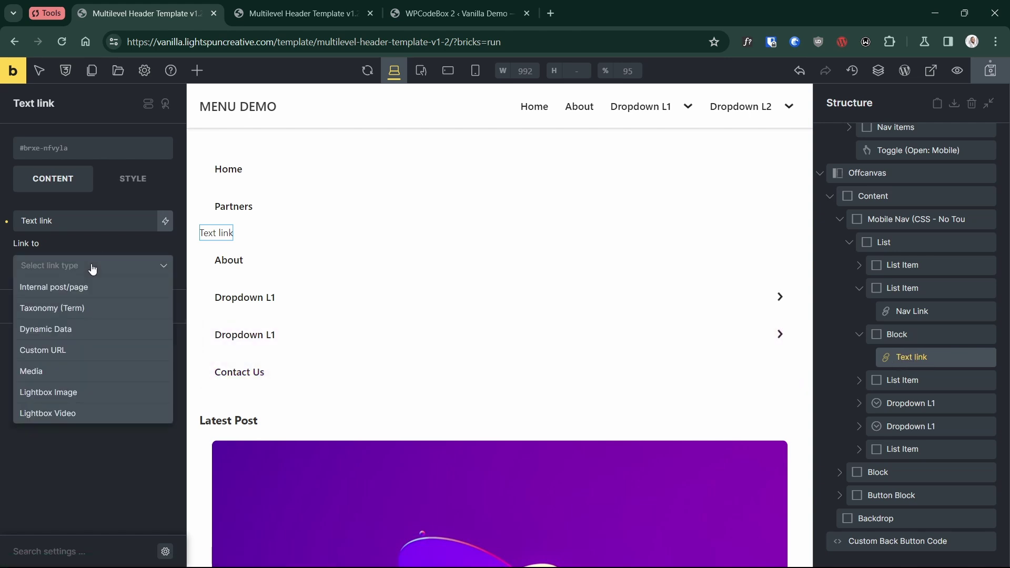
{"action": "left_click", "coordinate": [67, 449]}
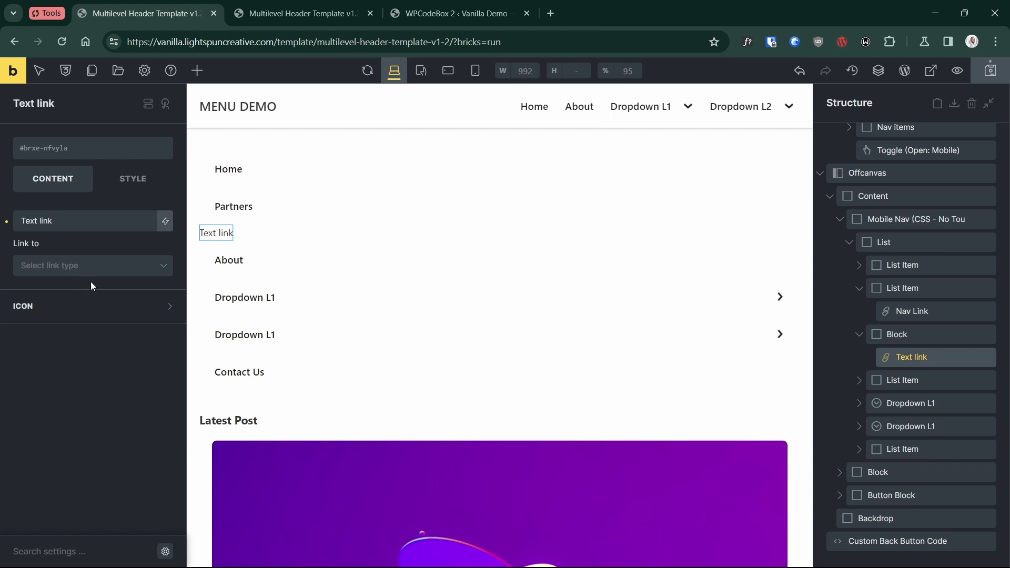
{"action": "left_click", "coordinate": [75, 267]}
{"action": "left_click", "coordinate": [61, 287]}
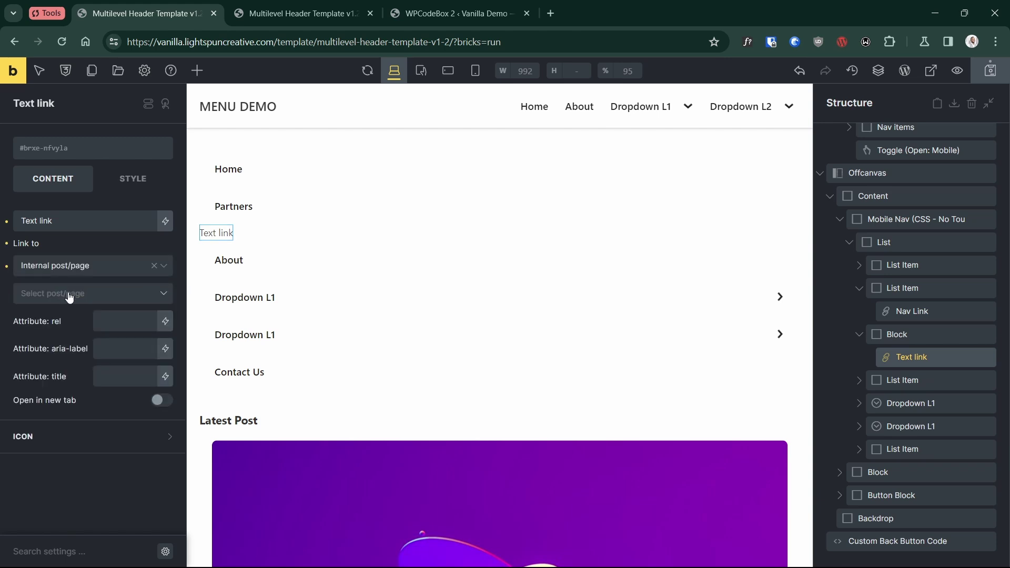
{"action": "left_click", "coordinate": [90, 296]}
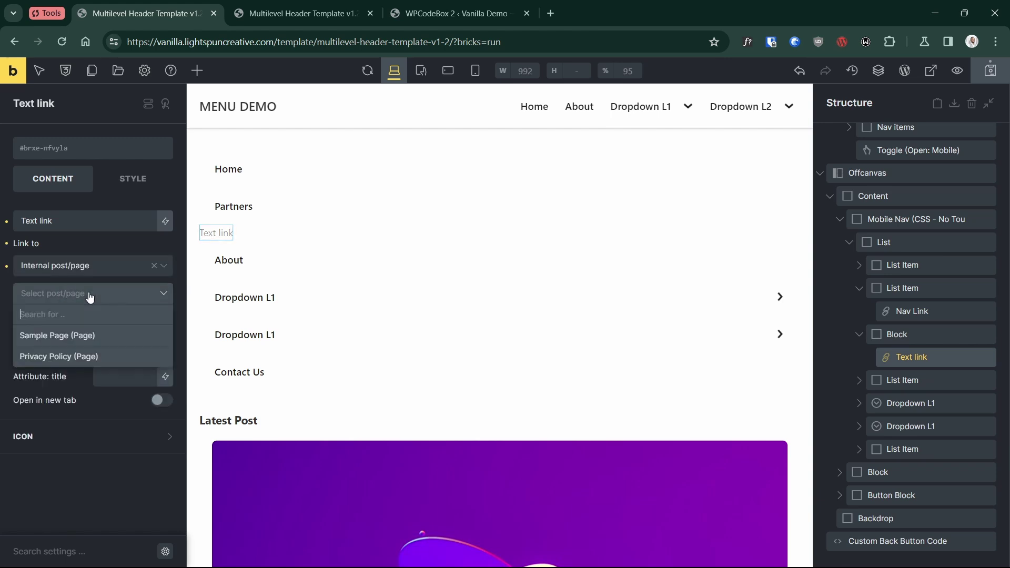
{"action": "left_click", "coordinate": [69, 467]}
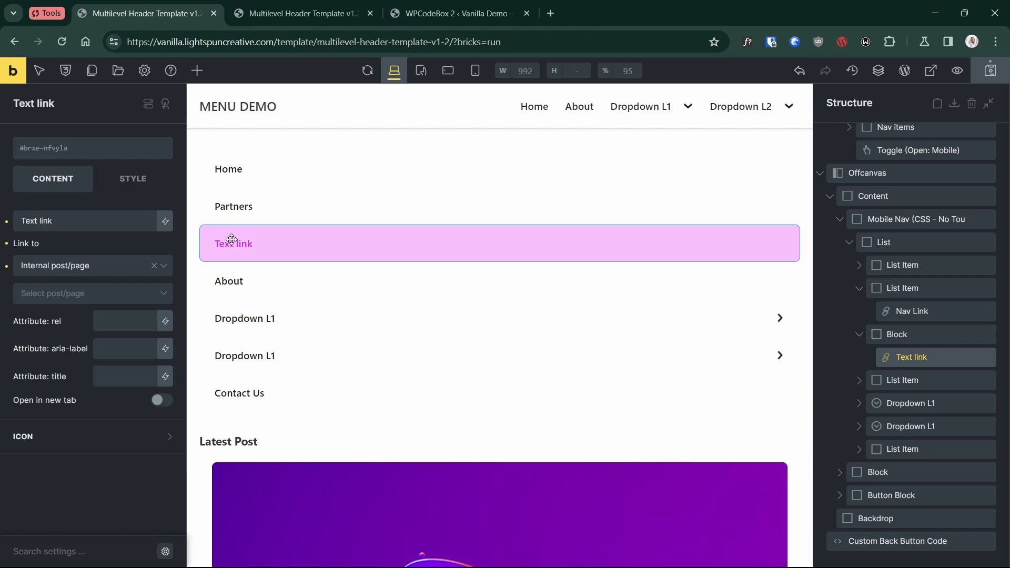
Point the Text link inside the li Block to the custom URL "#"
{"action": "left_click", "coordinate": [111, 273]}
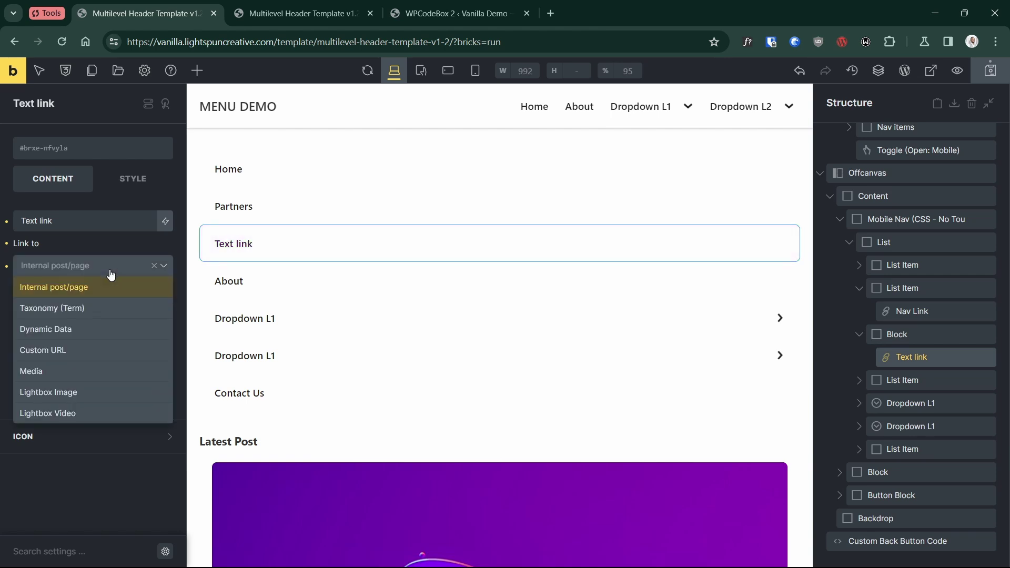
{"action": "left_click", "coordinate": [65, 350]}
{"action": "left_click", "coordinate": [55, 312]}
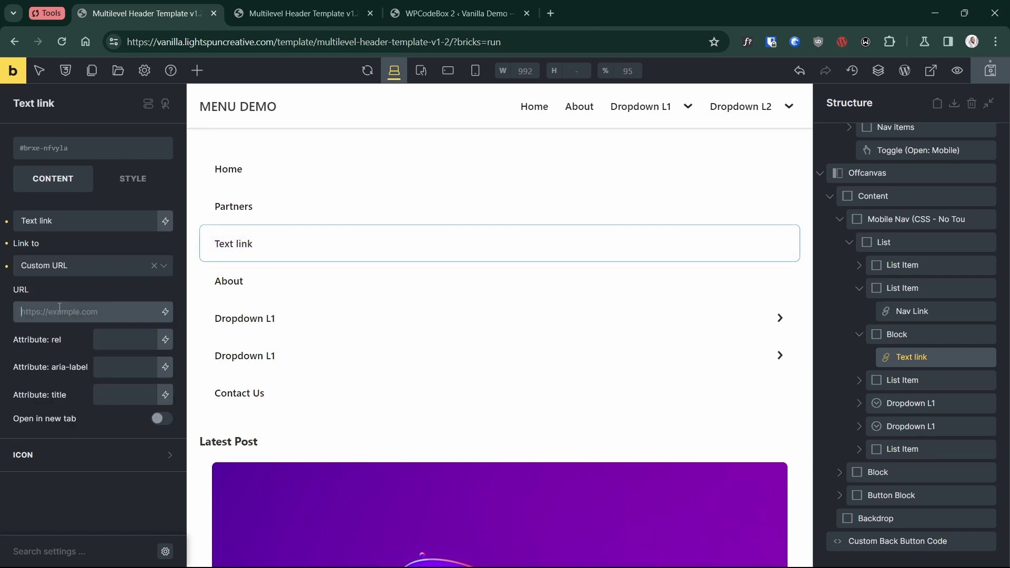
{"action": "type", "text": "#"}
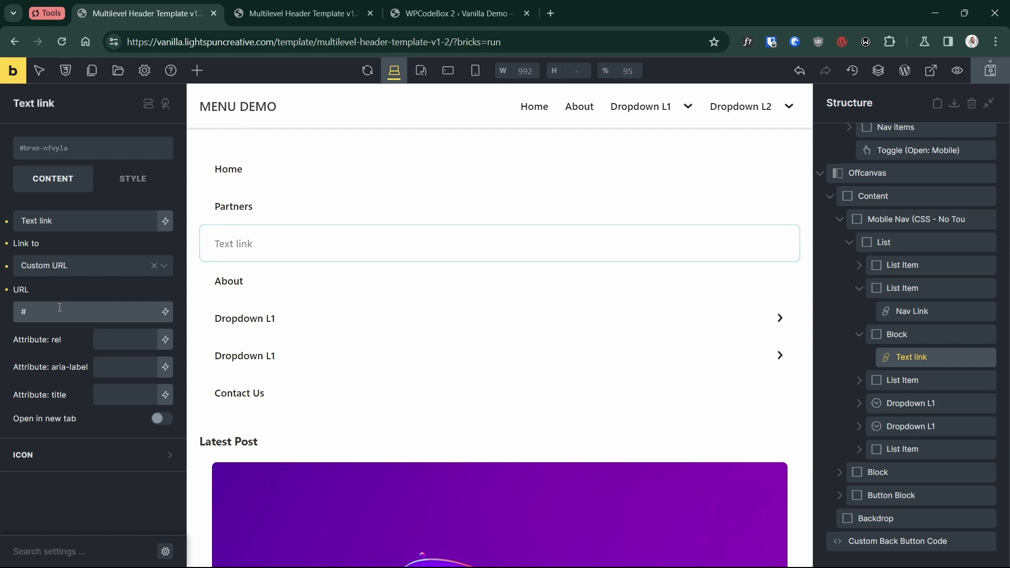
{"action": "left_click", "coordinate": [68, 265]}
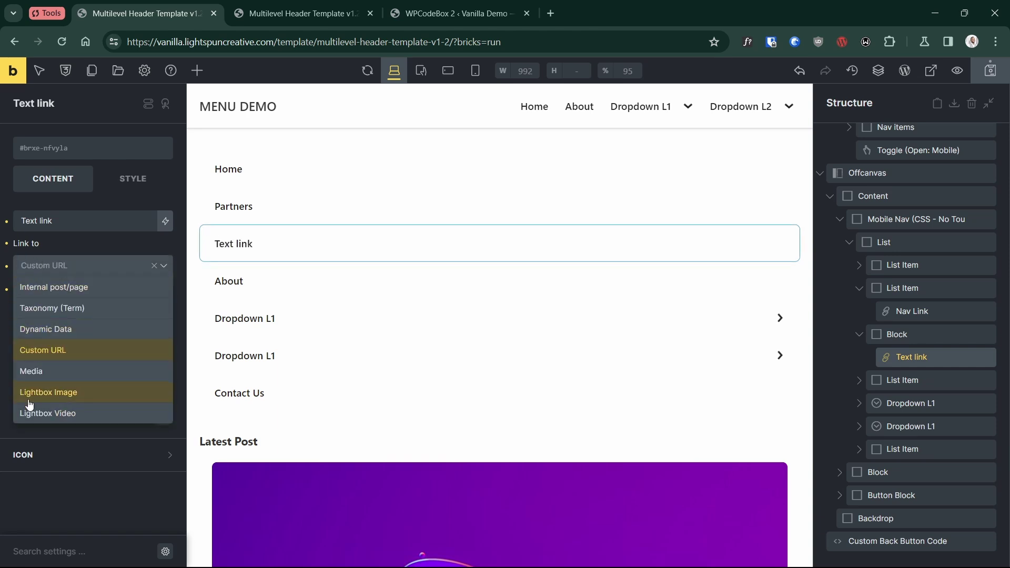
{"action": "left_click", "coordinate": [62, 492]}
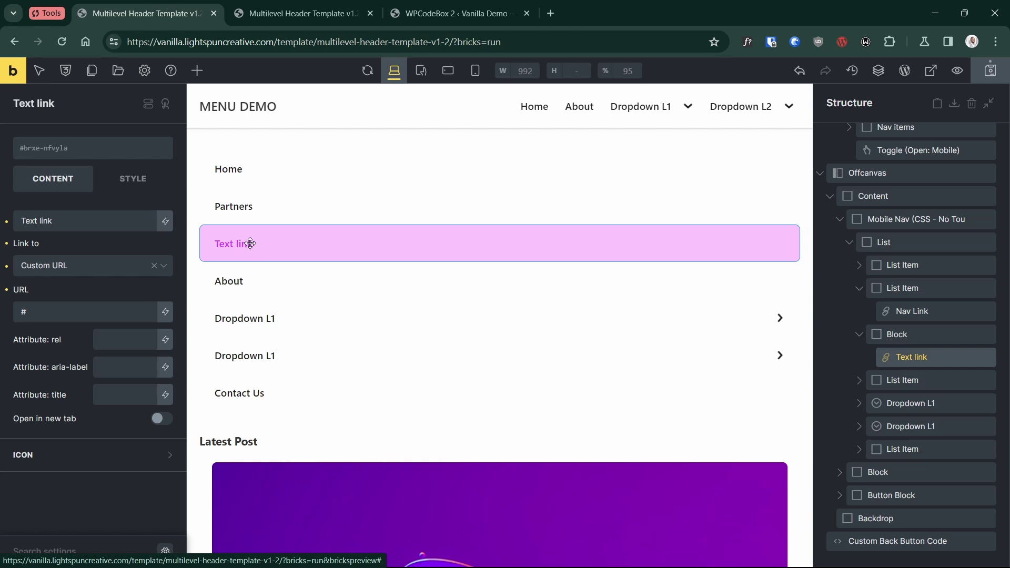
{"action": "left_click", "coordinate": [912, 336]}
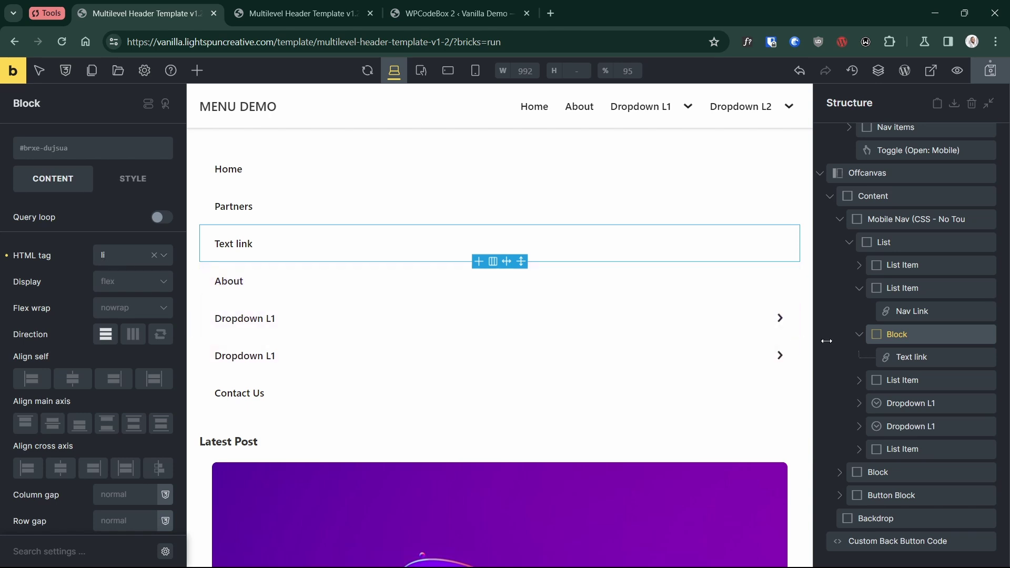
{"action": "left_click", "coordinate": [914, 358]}
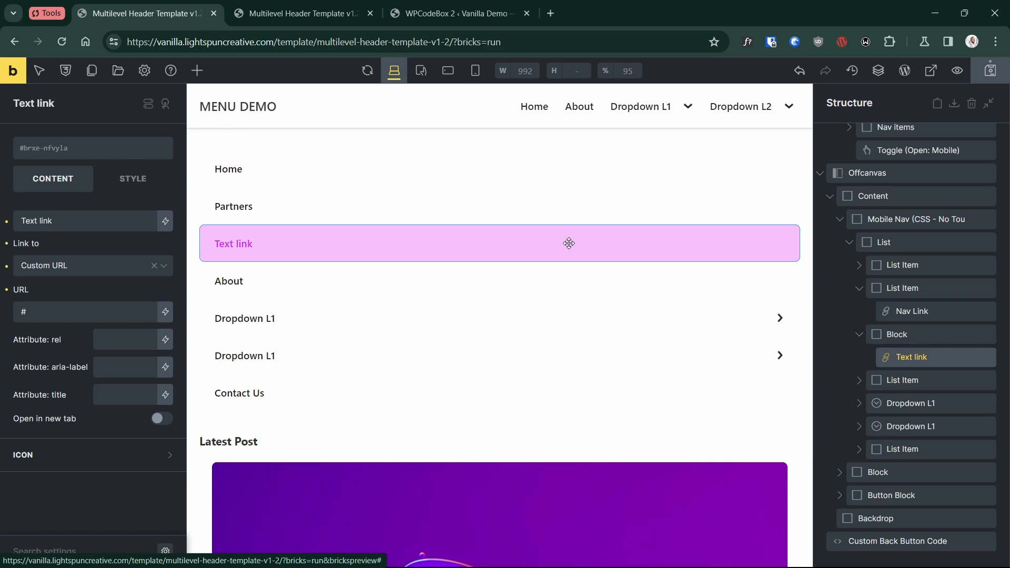
Delete the Latest Post Block that sits below the Mobile Nav in the Offcanvas Content
{"action": "left_click", "coordinate": [944, 220]}
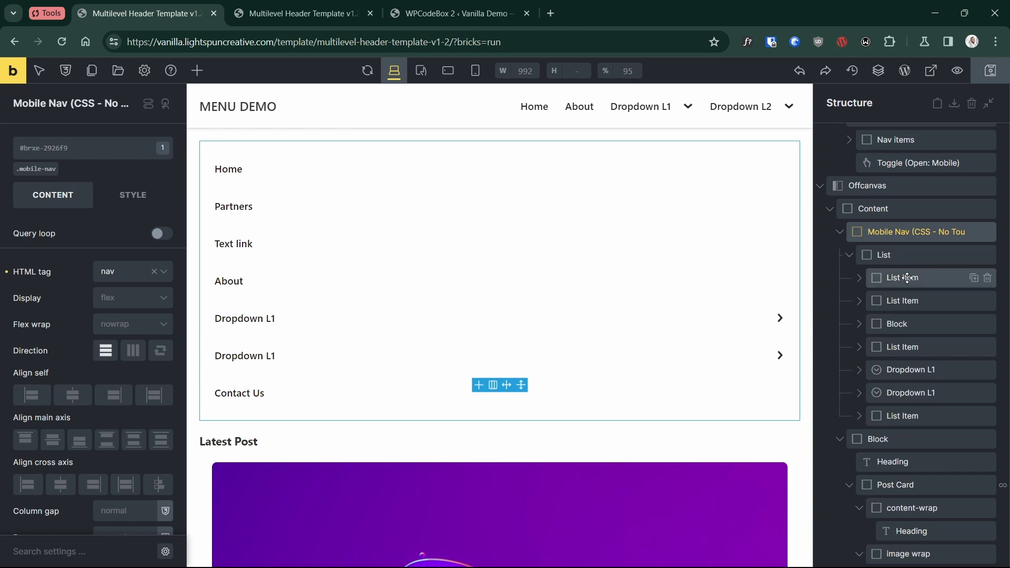
{"action": "left_click", "coordinate": [858, 371]}
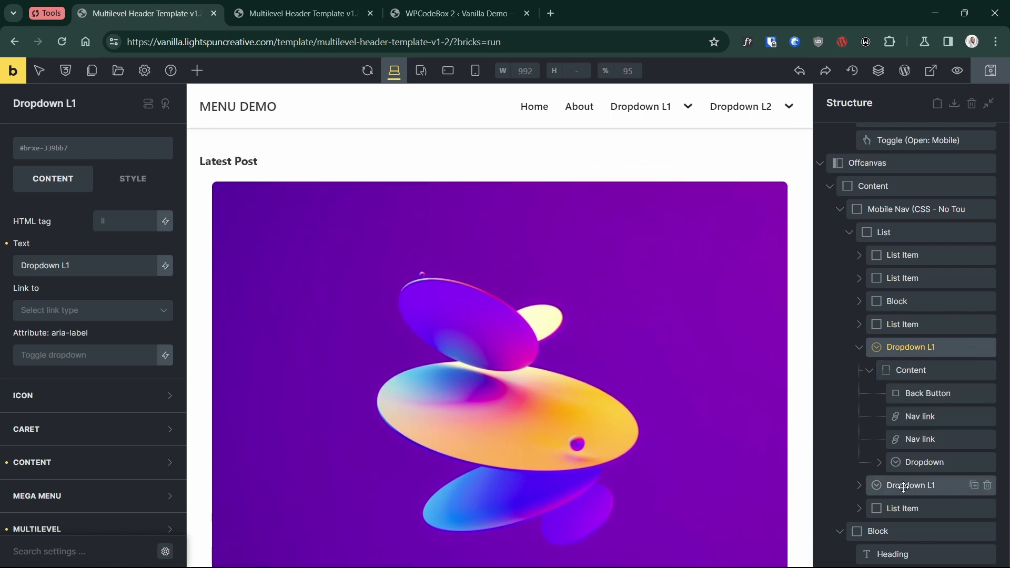
{"action": "scroll", "coordinate": [904, 487], "scroll_direction": "down", "scroll_amount": 2}
{"action": "scroll", "coordinate": [902, 463], "scroll_direction": "up", "scroll_amount": 2}
{"action": "left_click", "coordinate": [900, 305]}
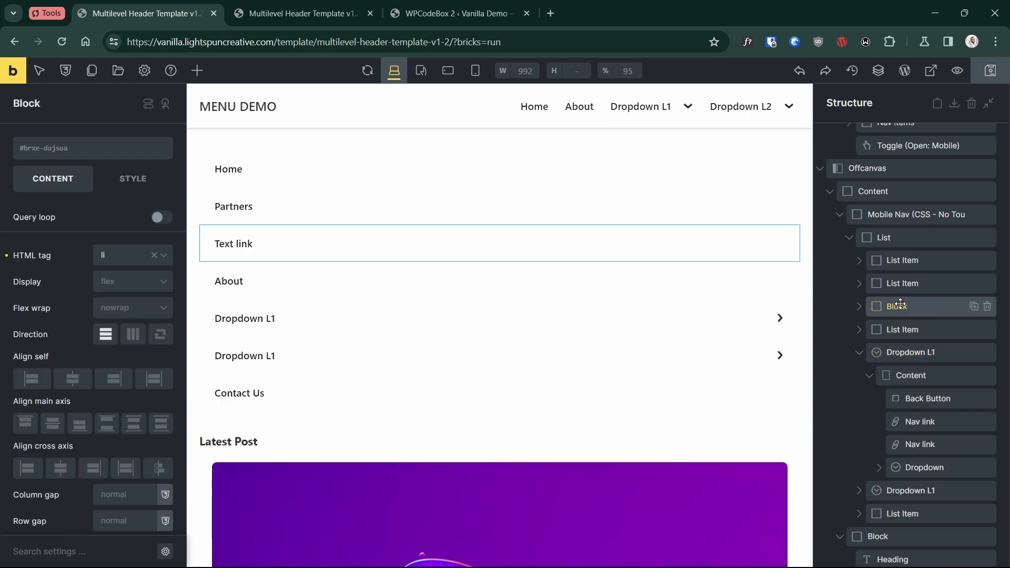
{"action": "scroll", "coordinate": [894, 316], "scroll_direction": "up", "scroll_amount": 1}
{"action": "scroll", "coordinate": [903, 392], "scroll_direction": "down", "scroll_amount": 3}
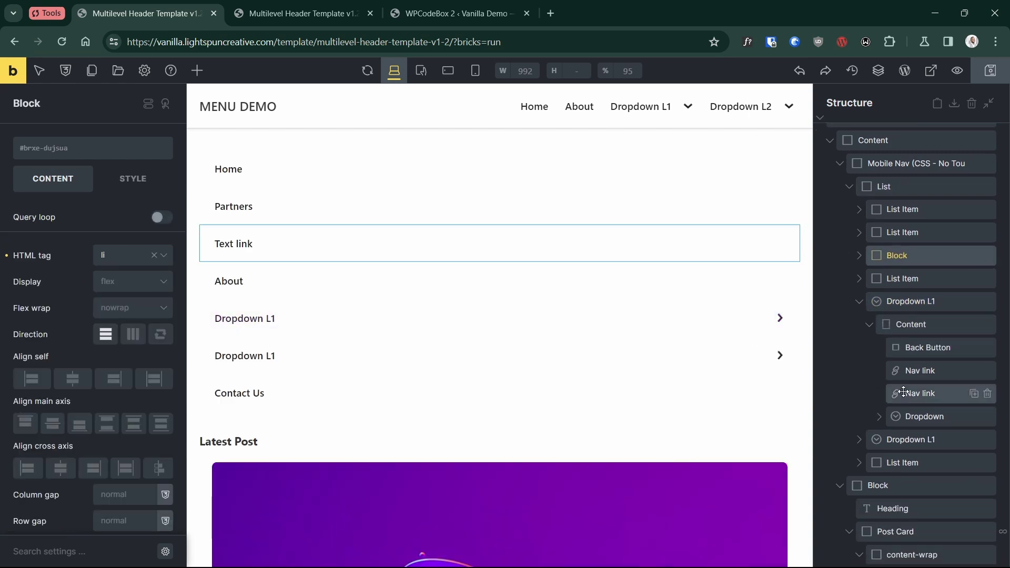
{"action": "scroll", "coordinate": [904, 392], "scroll_direction": "down", "scroll_amount": 3}
{"action": "left_click", "coordinate": [908, 421]}
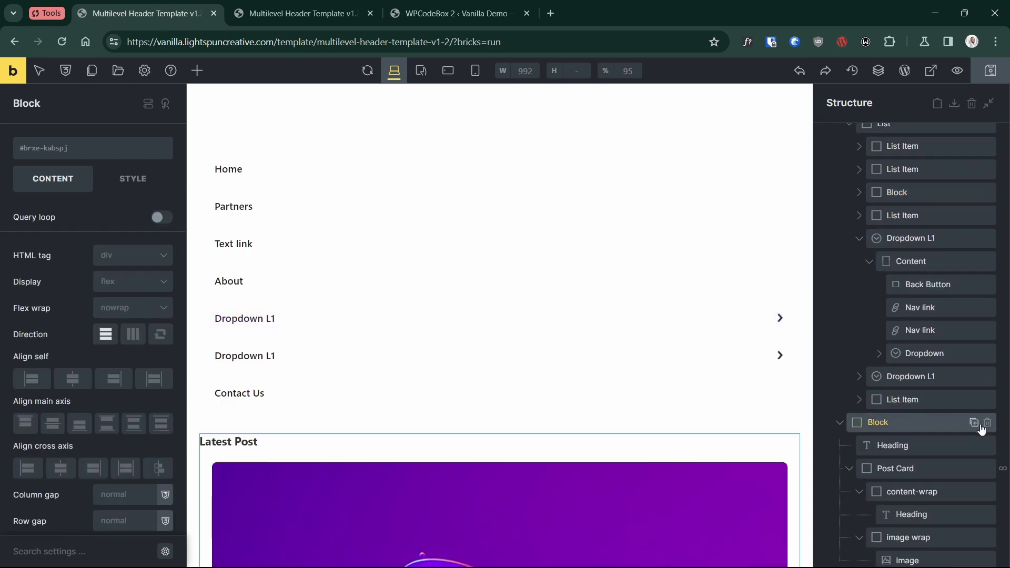
{"action": "left_click", "coordinate": [986, 423]}
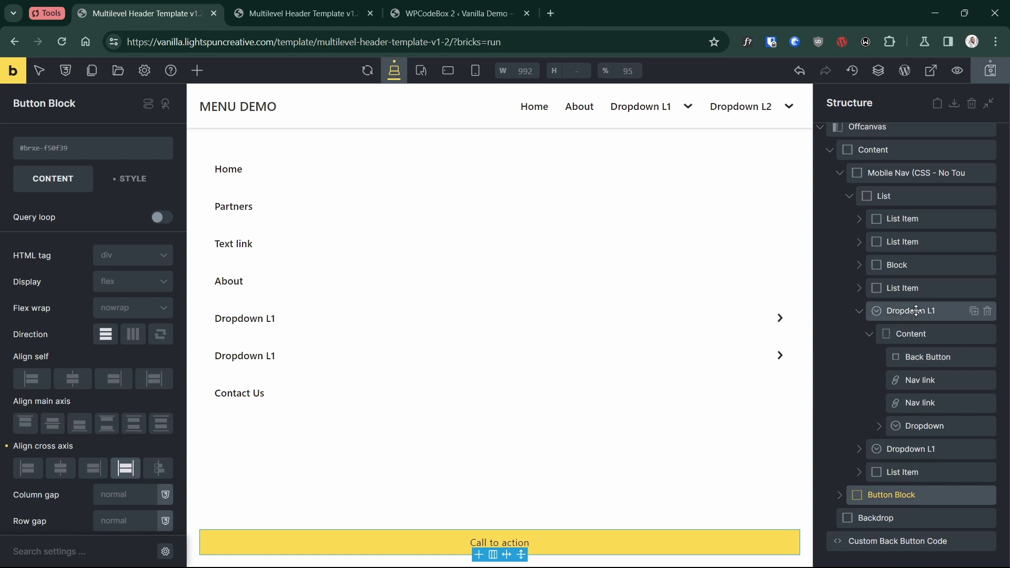
Examine how the first Dropdown L1 nests its Content, Back Button, Nav links and second-level Dropdown inside the Mobile Nav's List
{"action": "left_click", "coordinate": [923, 311]}
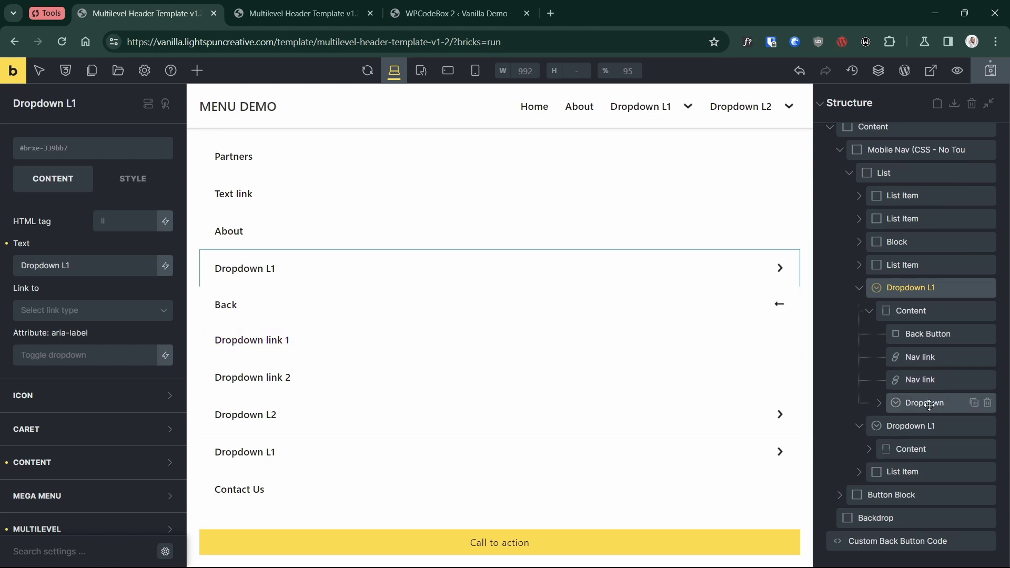
{"action": "left_click", "coordinate": [879, 403]}
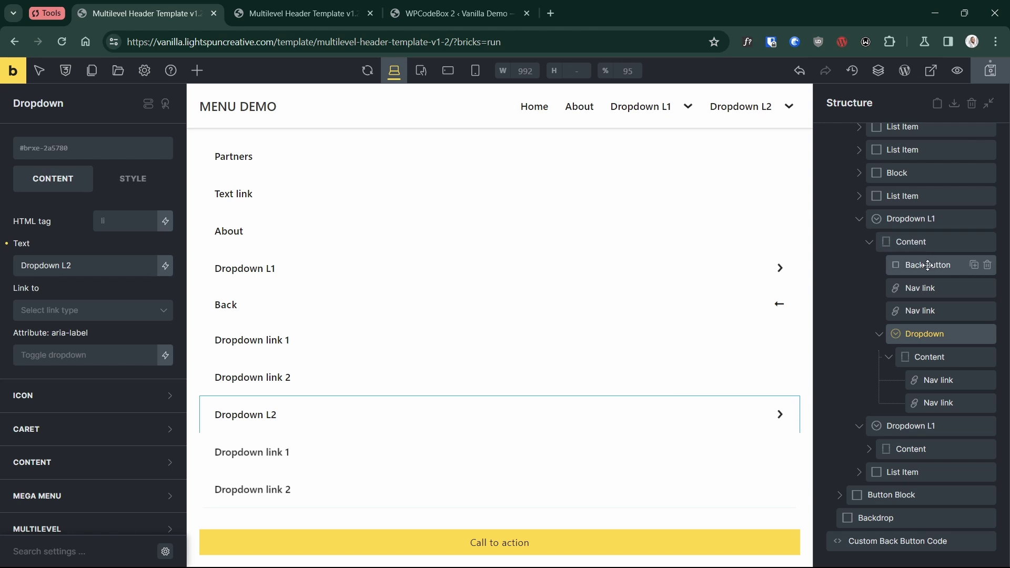
{"action": "left_click", "coordinate": [915, 294]}
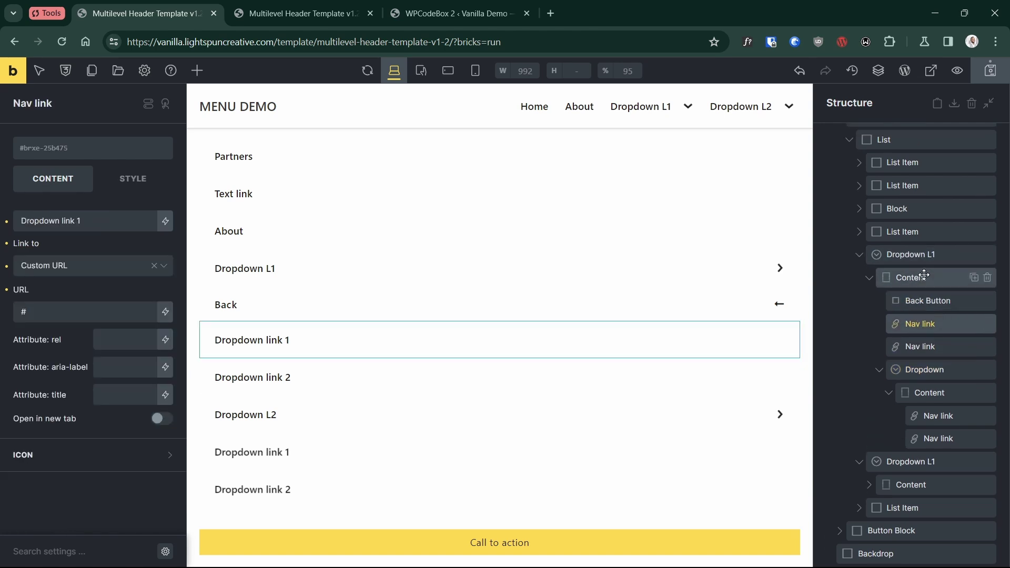
{"action": "left_click", "coordinate": [918, 274]}
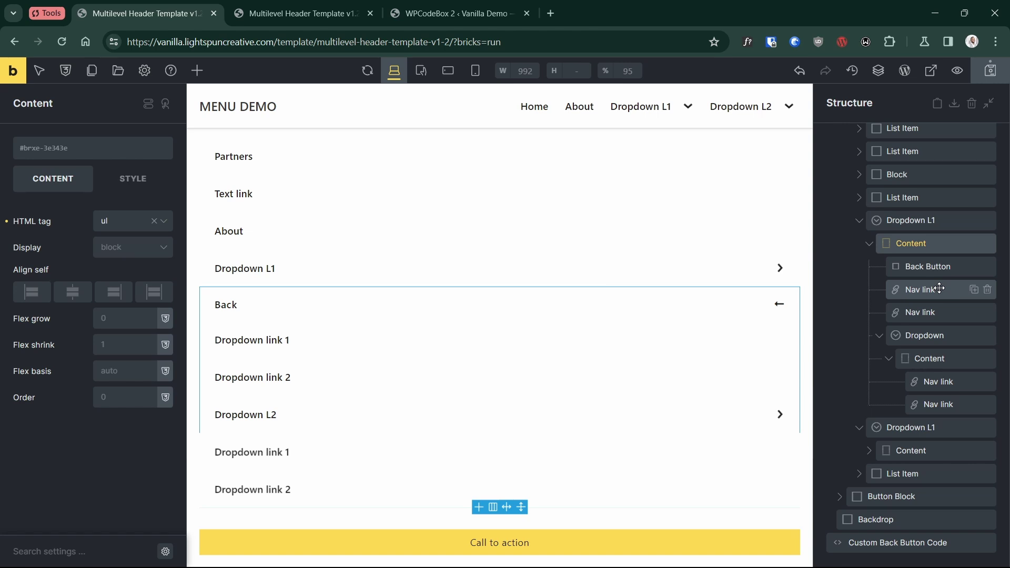
{"action": "left_click", "coordinate": [940, 288]}
{"action": "left_click", "coordinate": [925, 345]}
{"action": "left_click", "coordinate": [936, 278]}
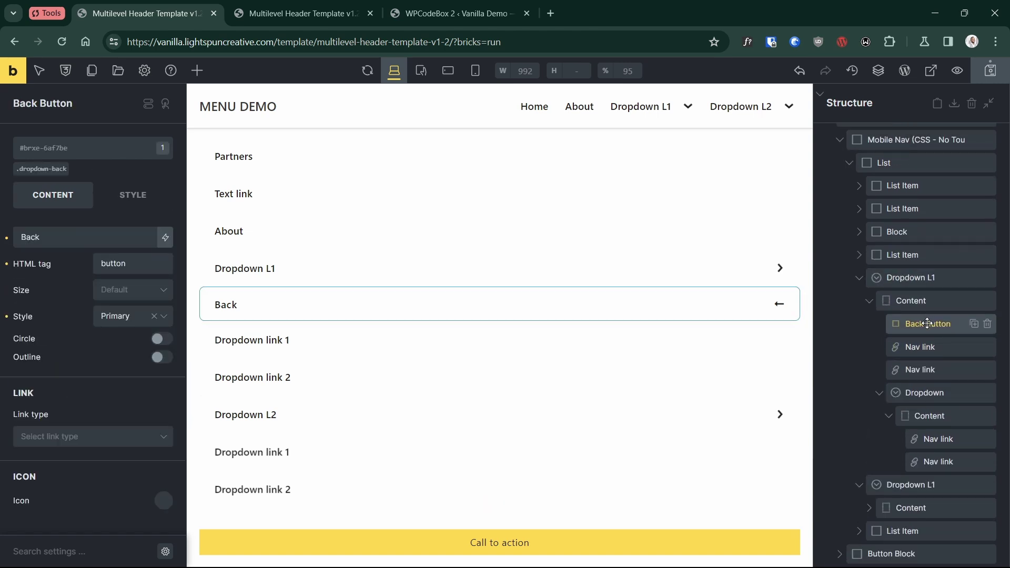
{"action": "mouse_move", "coordinate": [907, 319]}
{"action": "left_mouse_down"}
{"action": "mouse_move", "coordinate": [711, 309]}
{"action": "mouse_move", "coordinate": [712, 333]}
{"action": "mouse_move", "coordinate": [683, 302]}
{"action": "mouse_move", "coordinate": [921, 333]}
{"action": "left_mouse_up"}
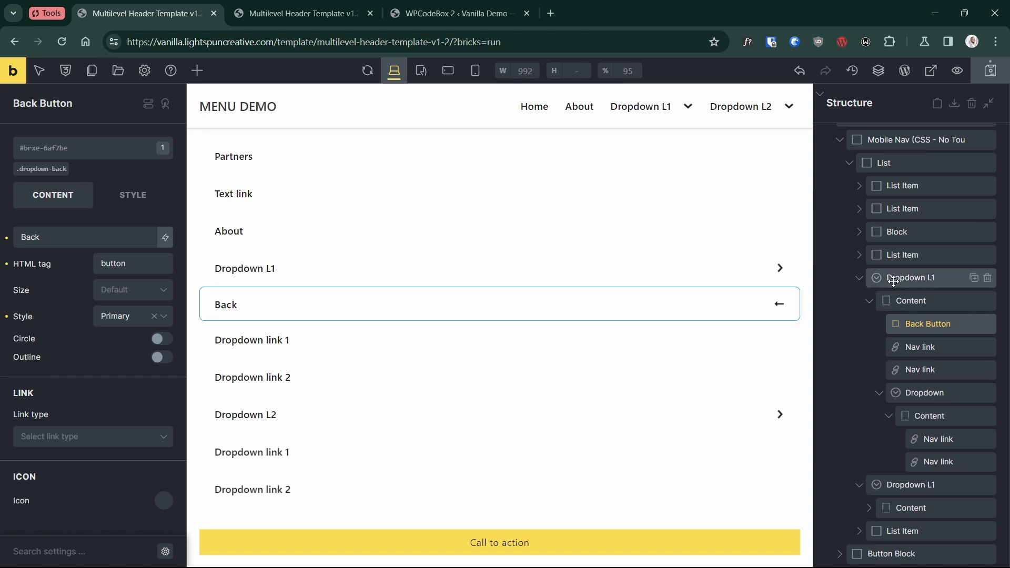
{"action": "left_click", "coordinate": [859, 280]}
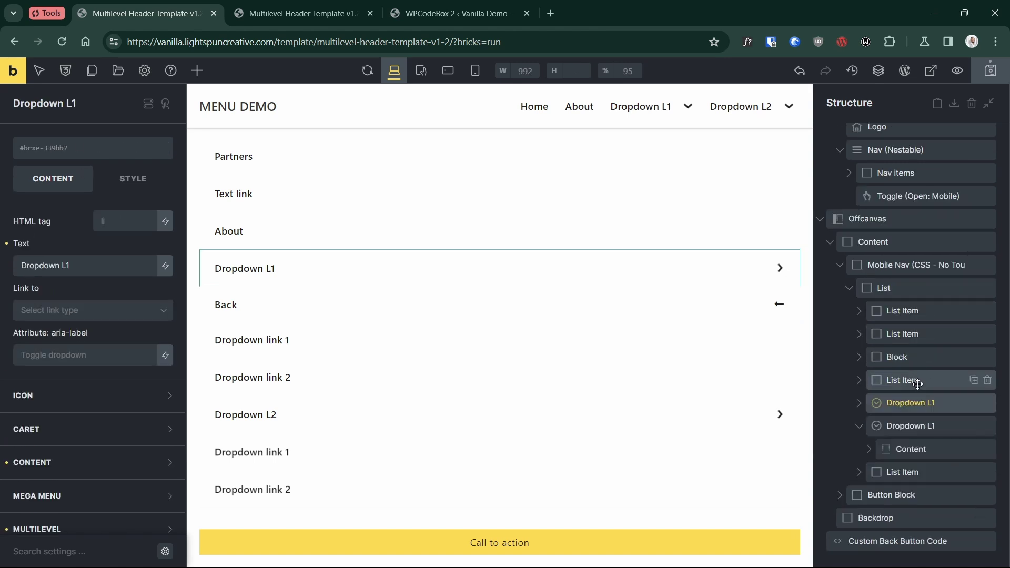
{"action": "left_click", "coordinate": [940, 284]}
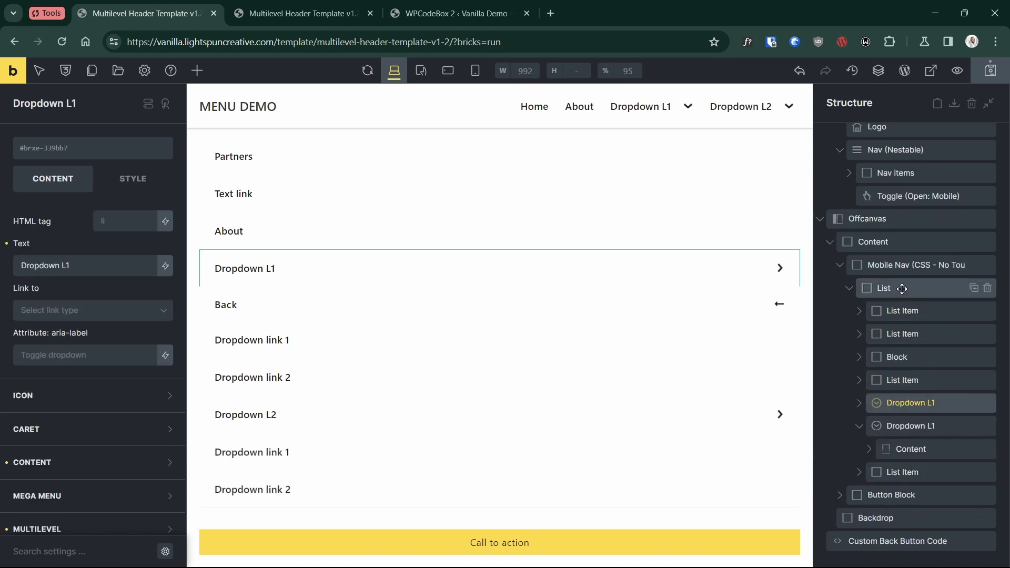
Add a Dropdown element to the Mobile Nav's List and move it directly below the Block item
{"action": "left_click", "coordinate": [197, 69]}
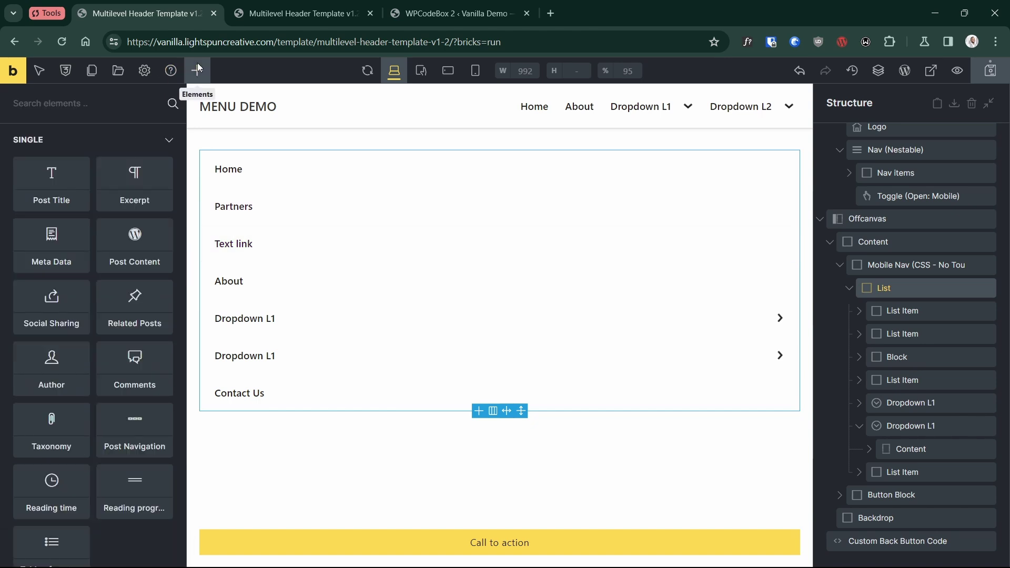
{"action": "type", "text": "drop"}
{"action": "left_click", "coordinate": [51, 163]}
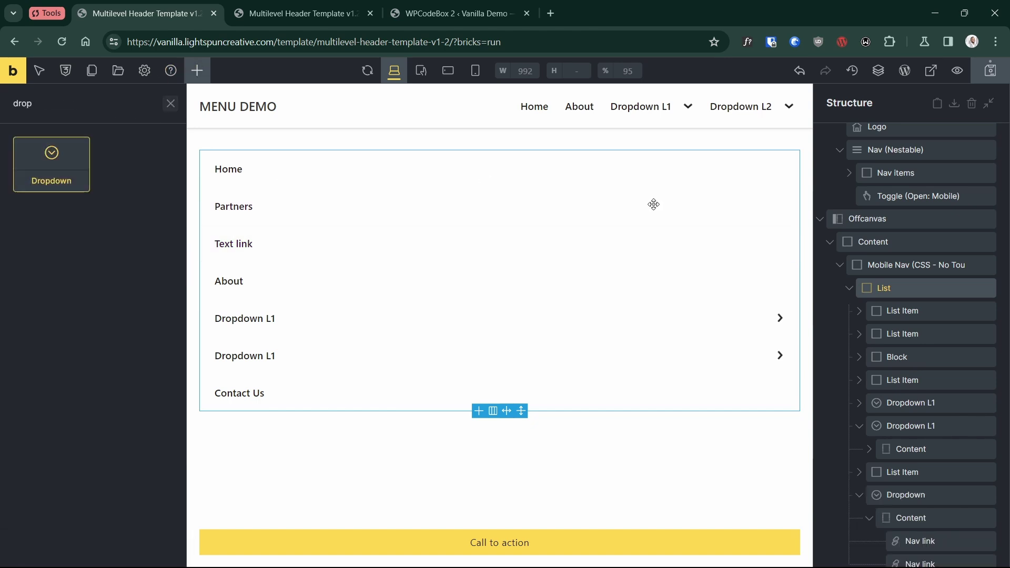
{"action": "scroll", "coordinate": [933, 417], "scroll_direction": "down", "scroll_amount": 2}
{"action": "left_click", "coordinate": [905, 404]}
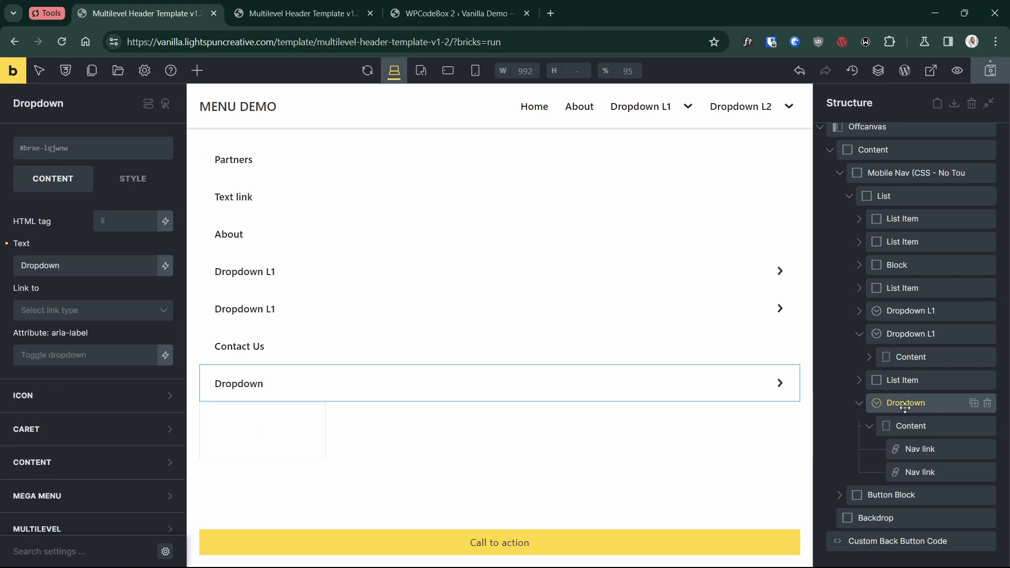
{"action": "left_click_drag", "start_coordinate": [908, 405], "coordinate": [899, 281]}
Rename the new Dropdown in the structure as "Featured posts"
{"action": "double_click", "coordinate": [913, 289]}
{"action": "scroll", "coordinate": [914, 291], "scroll_direction": "up", "scroll_amount": 2}
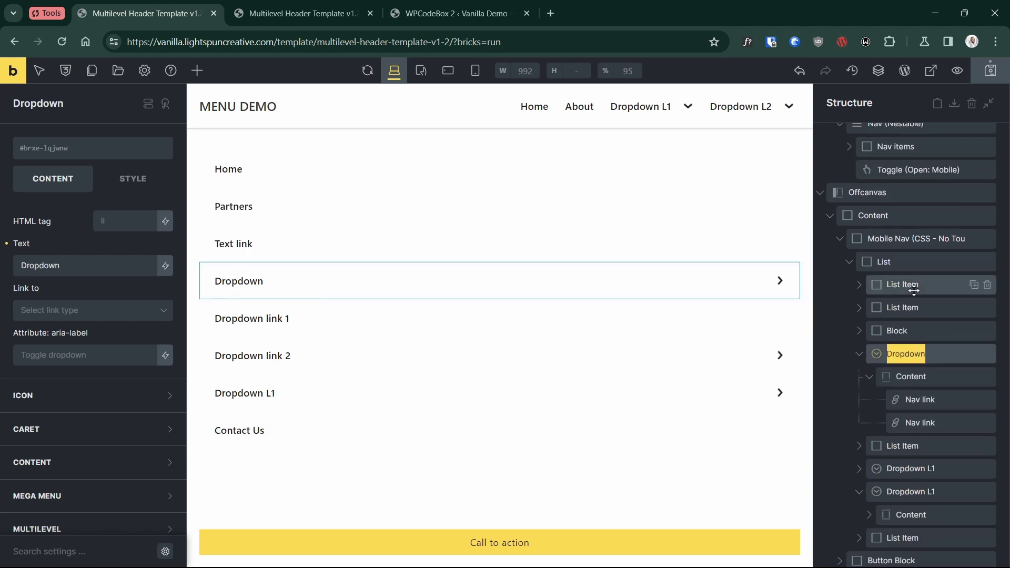
{"action": "type", "text": "Featured posts"}
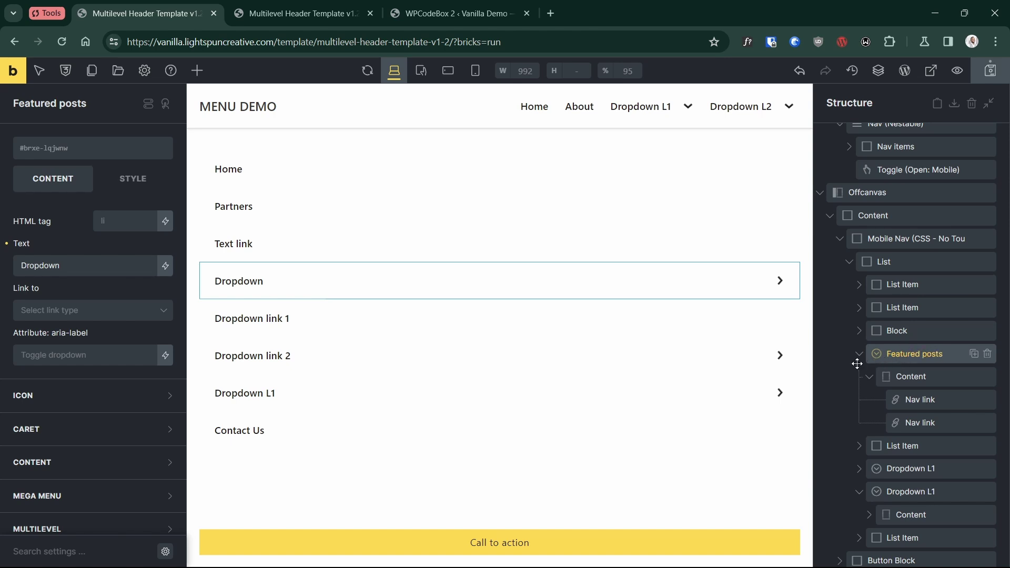
Examine the Content of the Featured posts dropdown and the settings of its two Nav links
{"action": "left_click", "coordinate": [910, 376]}
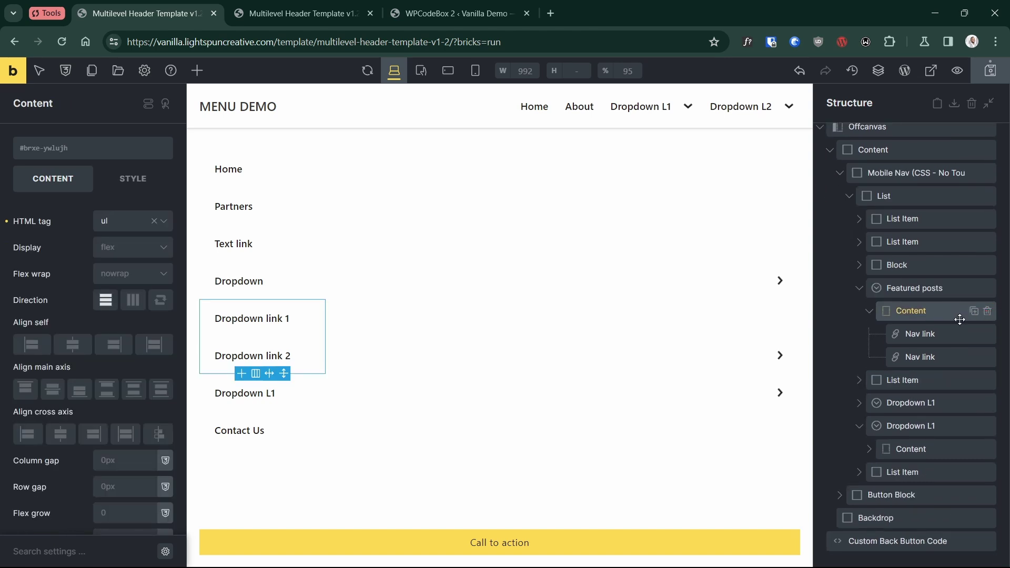
{"action": "left_click", "coordinate": [925, 333]}
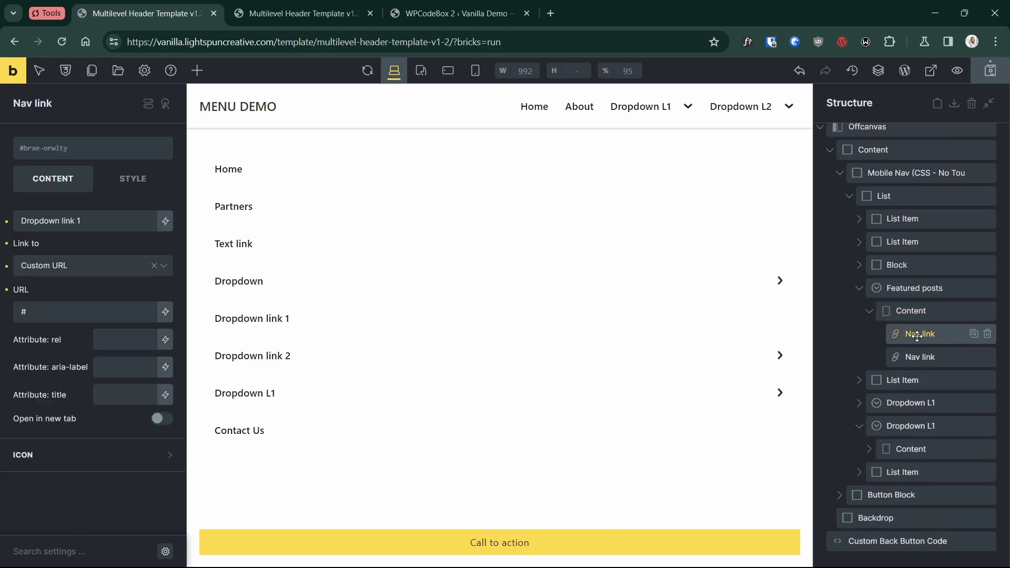
{"action": "left_click", "coordinate": [922, 356]}
{"action": "left_click", "coordinate": [927, 337]}
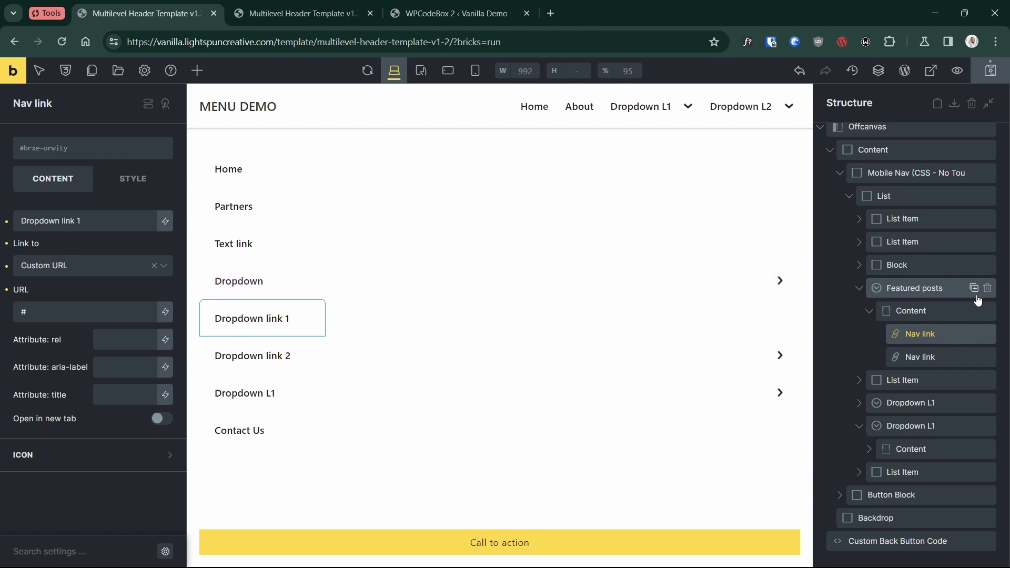
Enable static content position and multilevel behaviour for the Featured posts dropdown
{"action": "left_click", "coordinate": [930, 292]}
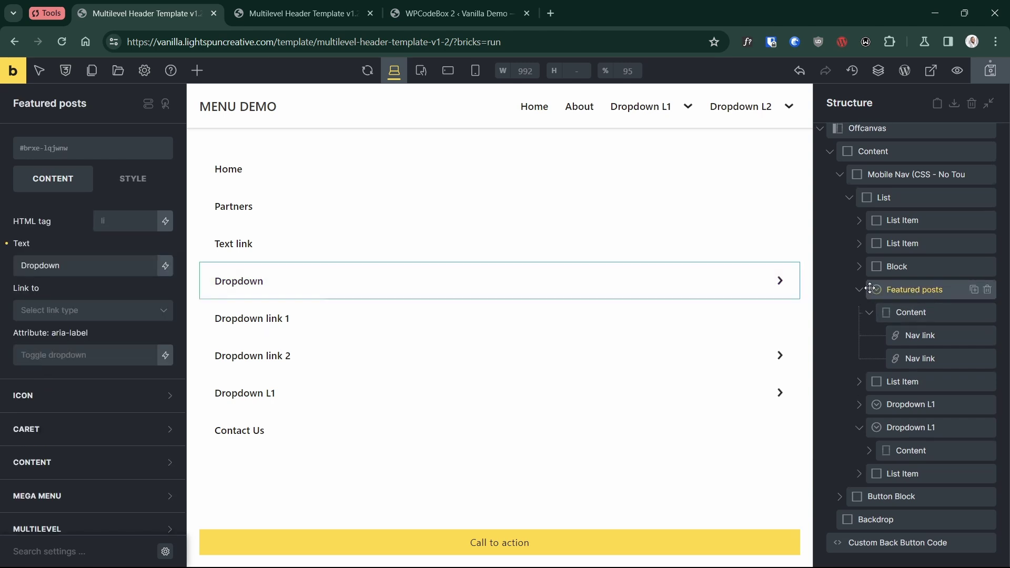
{"action": "scroll", "coordinate": [100, 461], "scroll_direction": "down", "scroll_amount": 1}
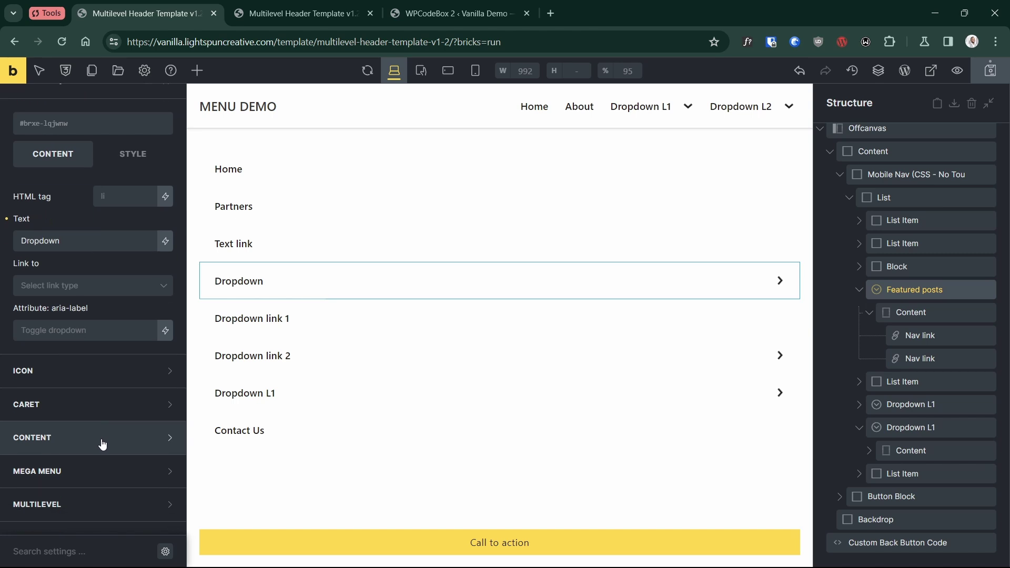
{"action": "left_click", "coordinate": [54, 439]}
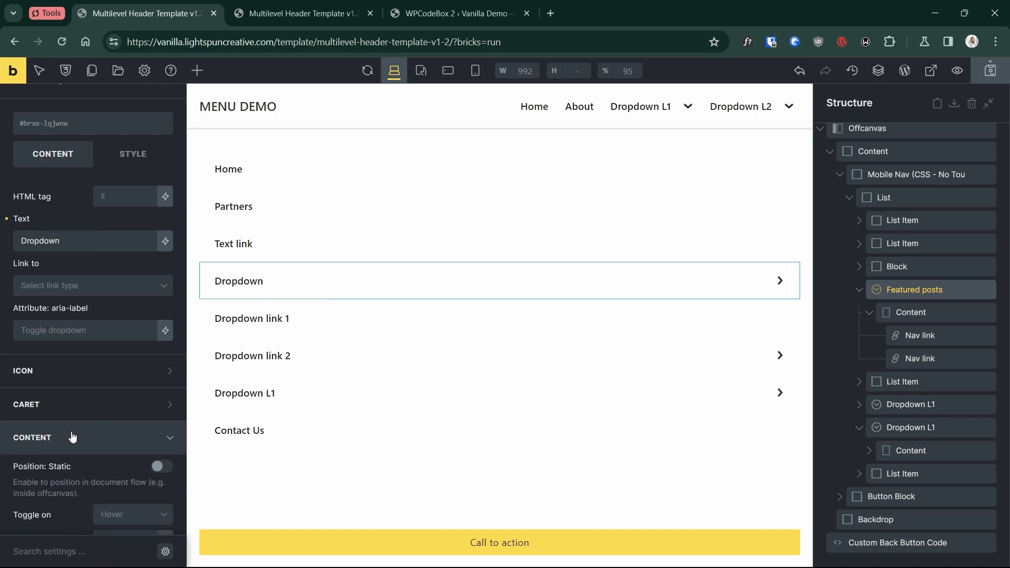
{"action": "left_click", "coordinate": [158, 467]}
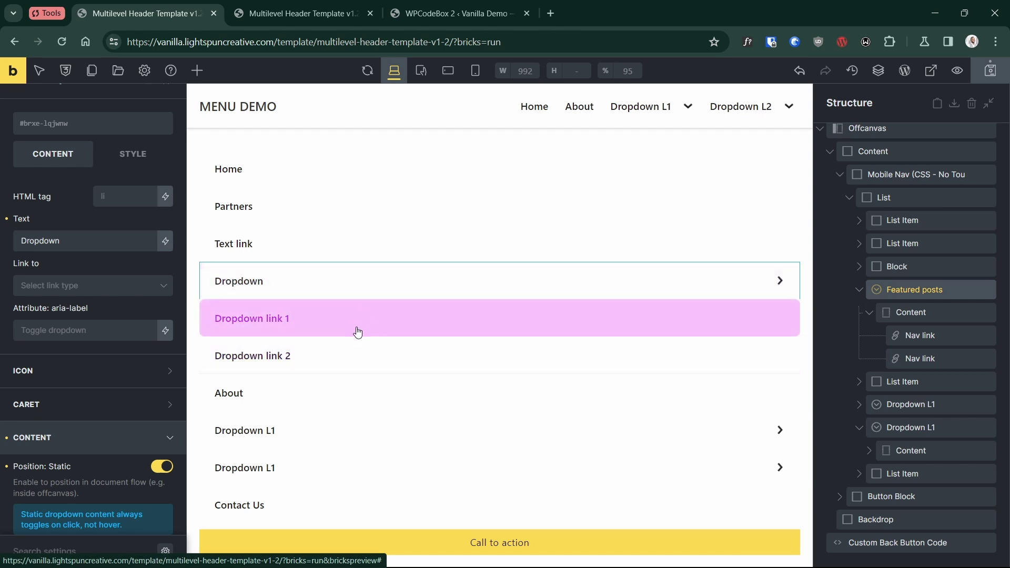
{"action": "scroll", "coordinate": [105, 416], "scroll_direction": "down", "scroll_amount": 1}
{"action": "left_click", "coordinate": [108, 376]}
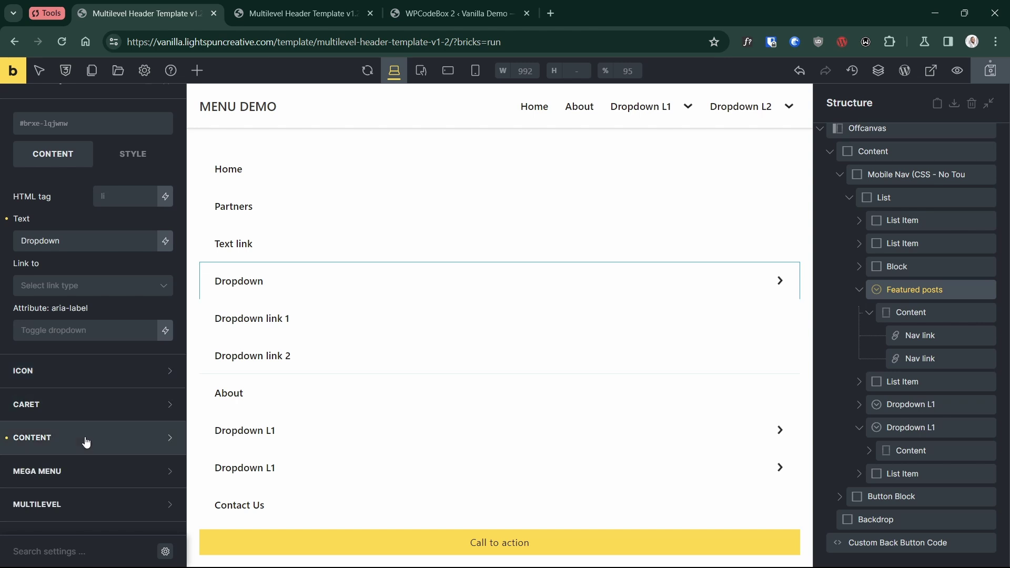
{"action": "left_click", "coordinate": [70, 505]}
{"action": "left_click", "coordinate": [161, 468]}
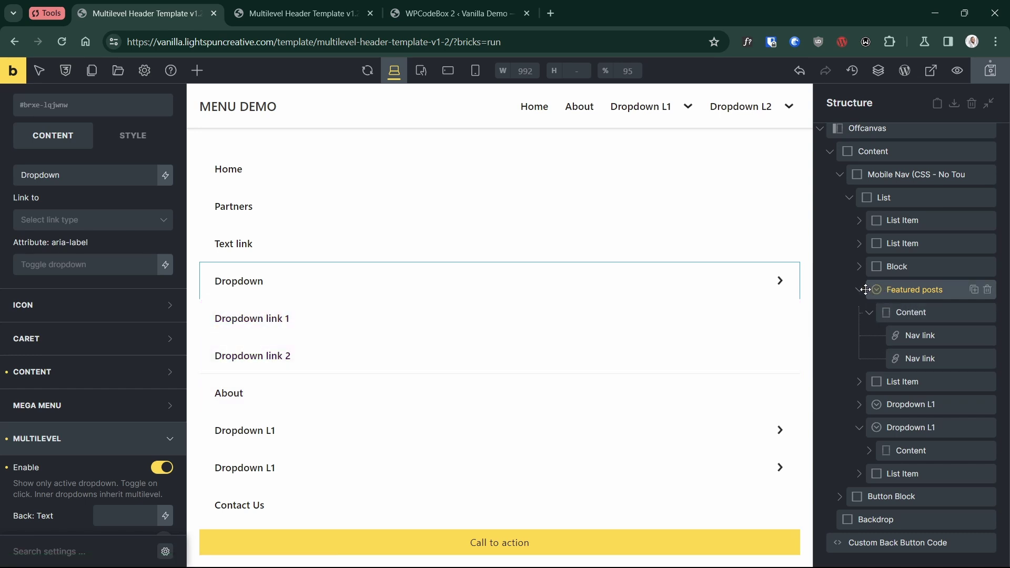
Add a Button to the Featured posts dropdown's Content and place it above both Nav links
{"action": "left_click", "coordinate": [916, 312]}
{"action": "left_click", "coordinate": [920, 332]}
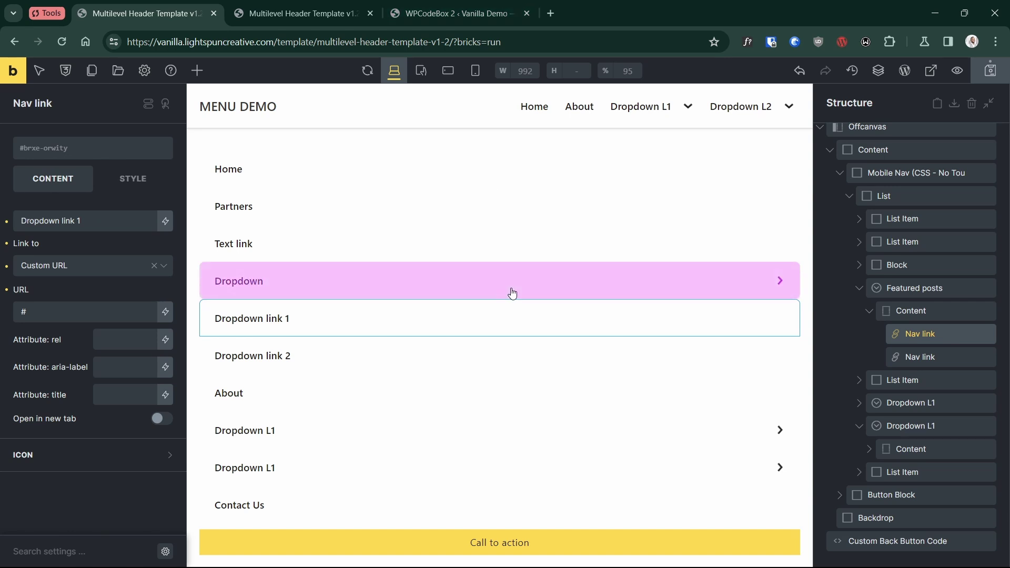
{"action": "left_click", "coordinate": [198, 71]}
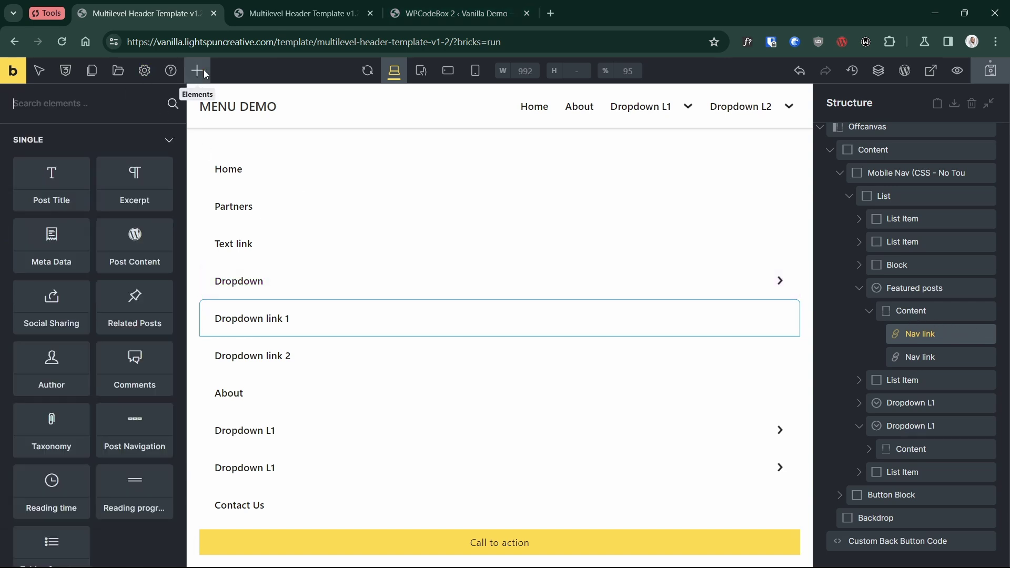
{"action": "type", "text": "bu"}
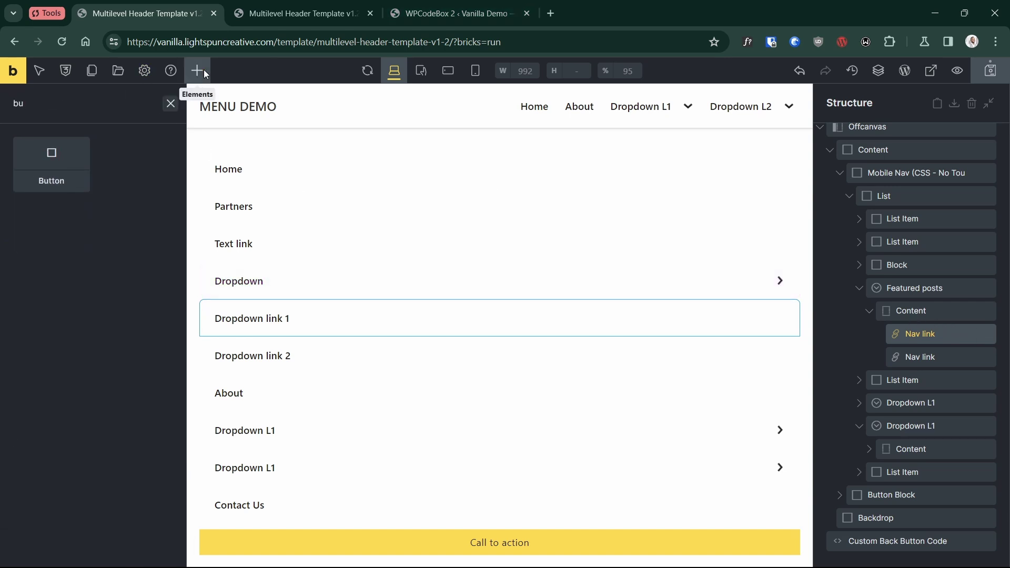
{"action": "left_click", "coordinate": [51, 168]}
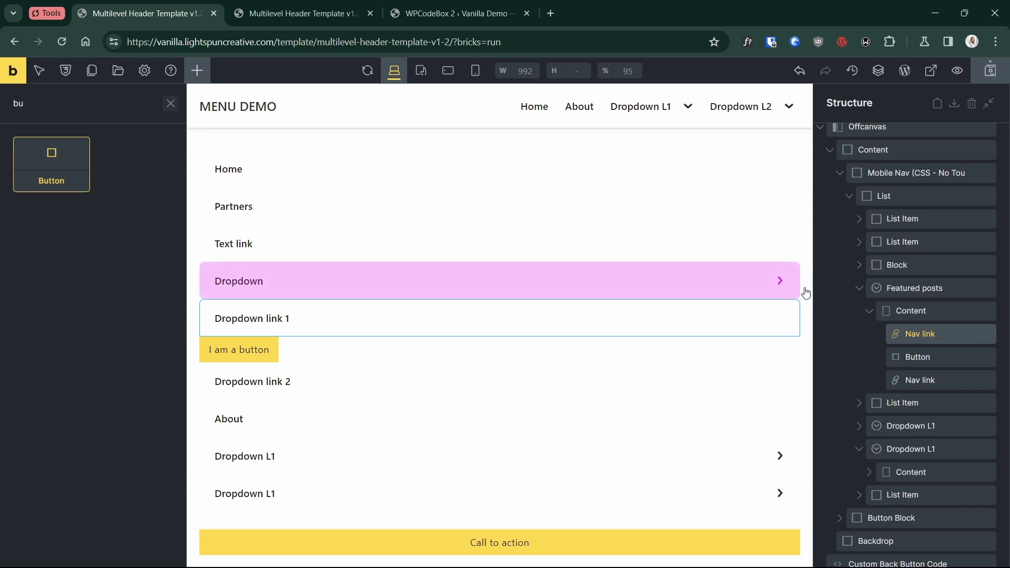
{"action": "left_click", "coordinate": [934, 357]}
{"action": "left_click_drag", "start_coordinate": [928, 339], "coordinate": [935, 305]}
Set the new Button's text to "Back"
{"action": "left_click_drag", "start_coordinate": [153, 221], "coordinate": [3, 225]}
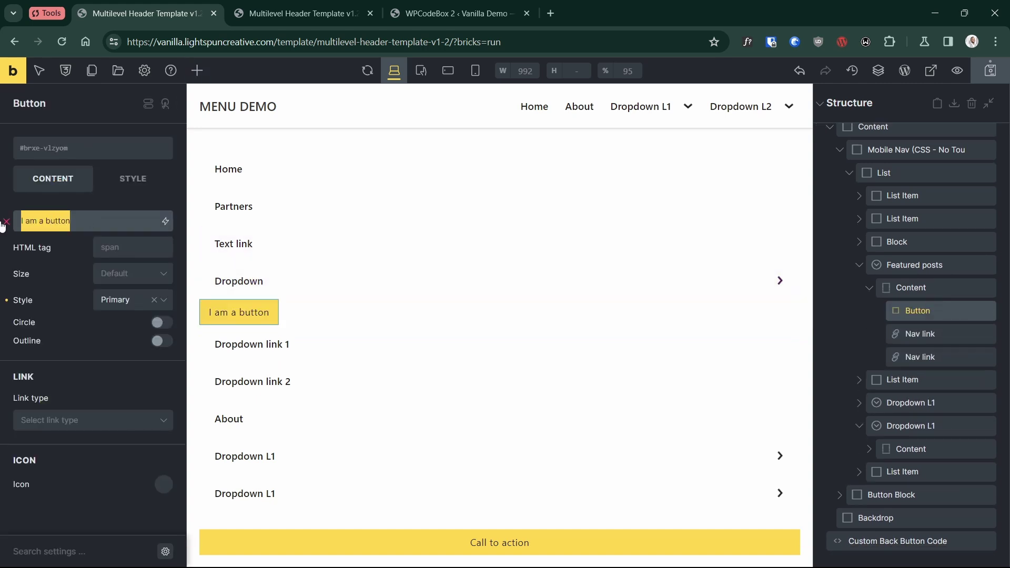
{"action": "type", "text": "Ba"}
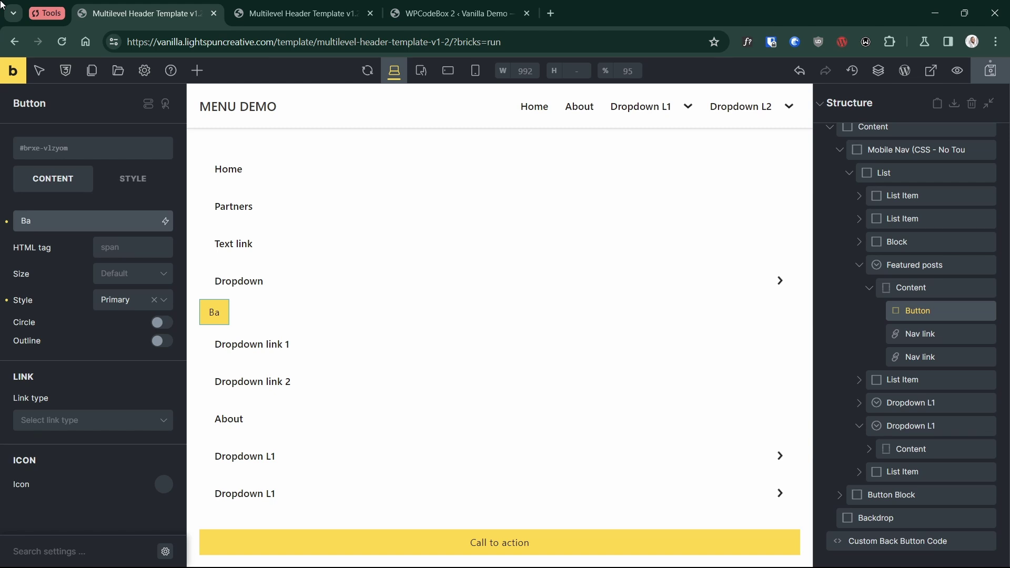
{"action": "type", "text": "ck"}
{"action": "left_click", "coordinate": [73, 253]}
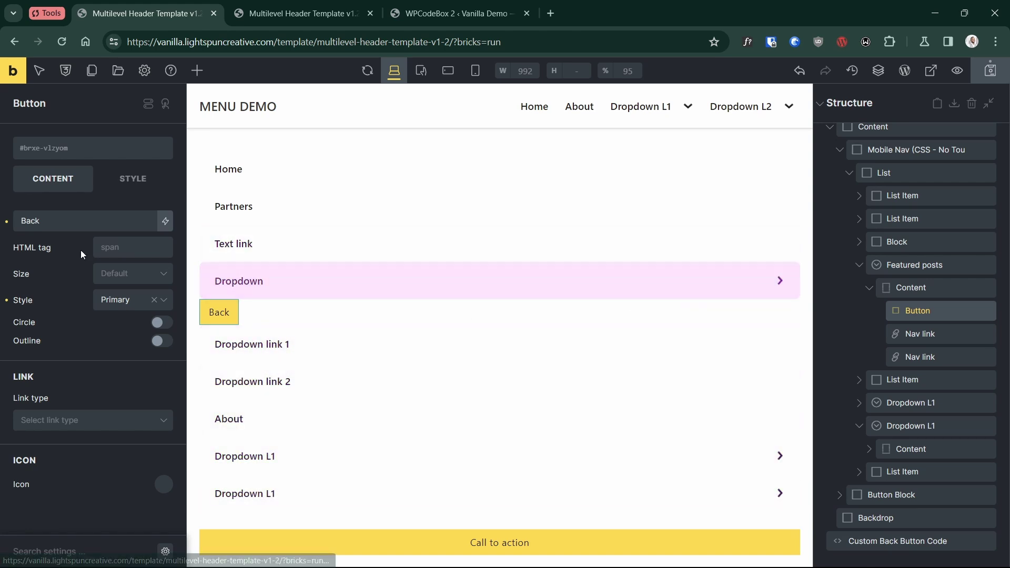
Assign the existing class .dropdown-back to the Back button
{"action": "left_click", "coordinate": [76, 152]}
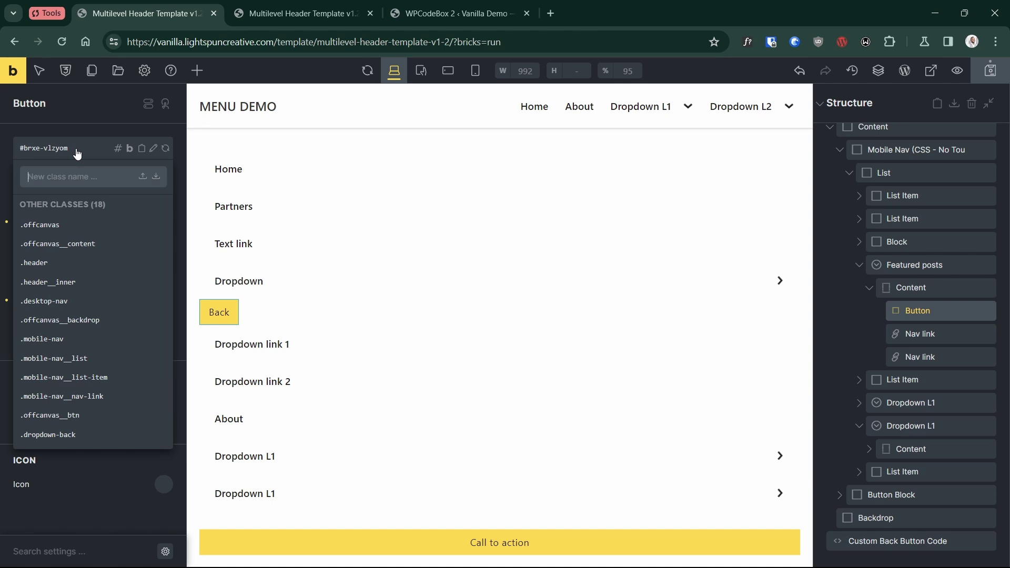
{"action": "type", "text": "ba"}
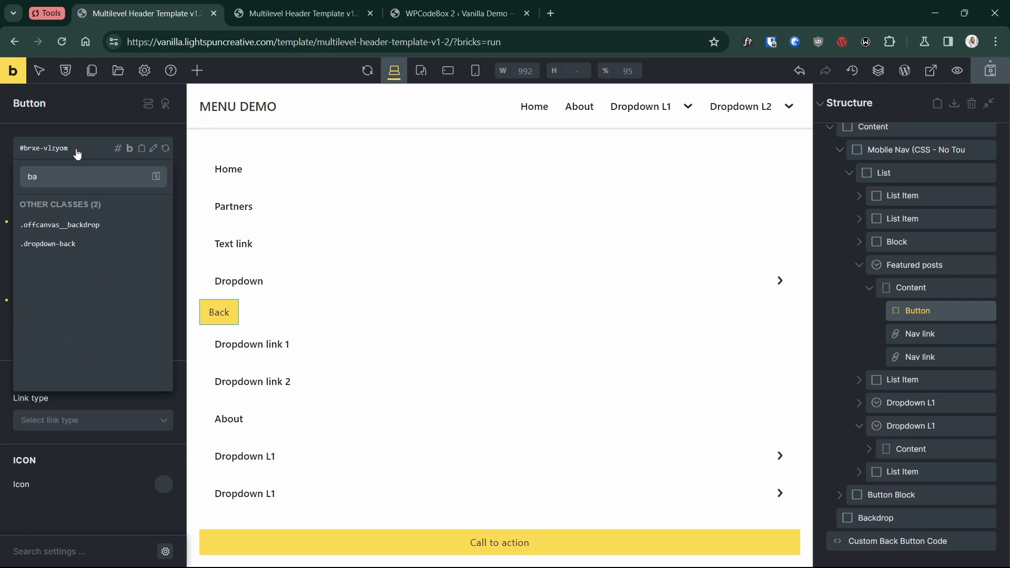
{"action": "left_click", "coordinate": [56, 243]}
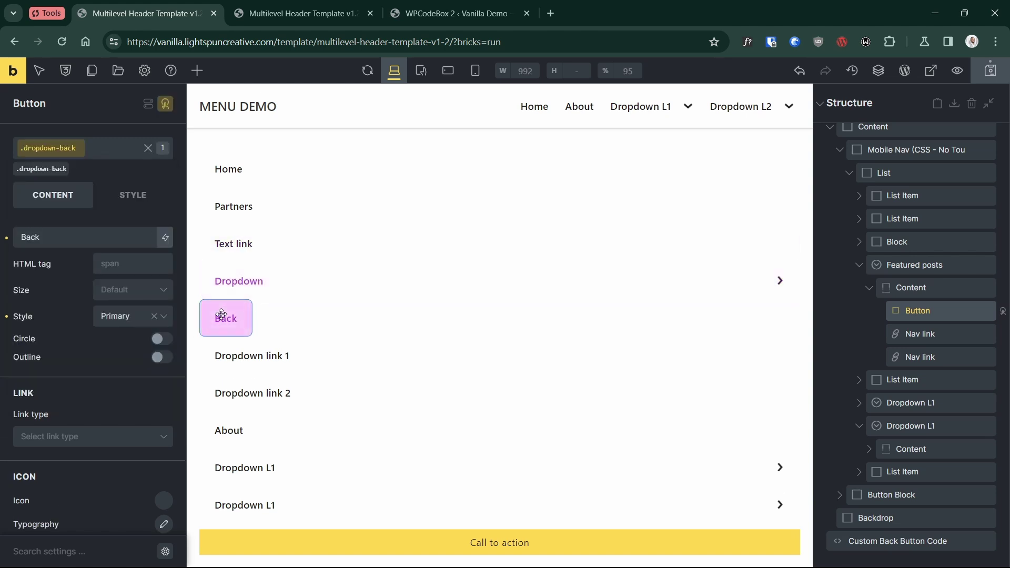
Set the Back button's HTML tag to button
{"action": "left_click", "coordinate": [131, 270]}
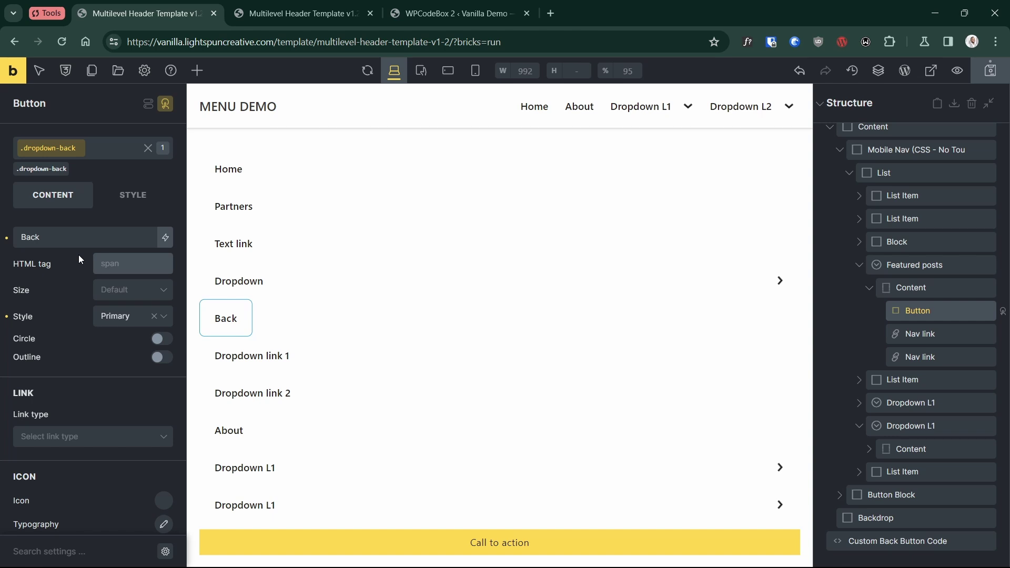
{"action": "type", "text": "button"}
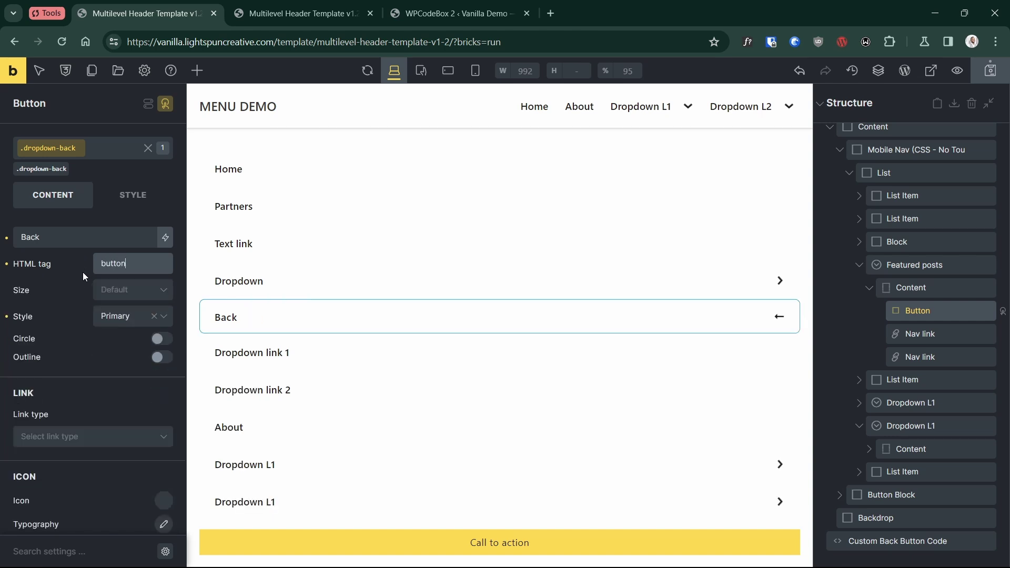
{"action": "left_click", "coordinate": [62, 287]}
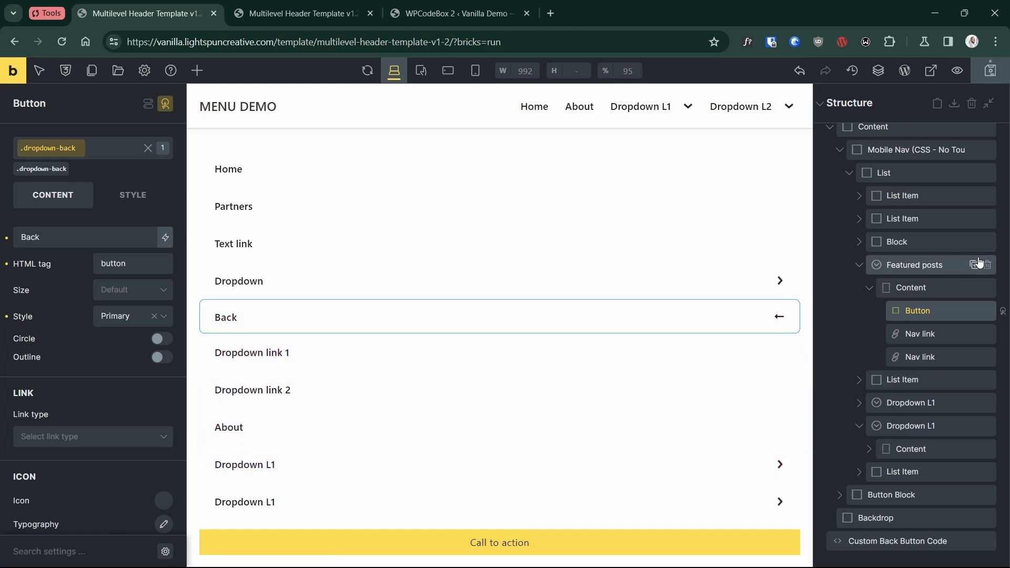
Save the template, switch to the front-end preview and open its mobile menu
{"action": "left_click", "coordinate": [991, 75]}
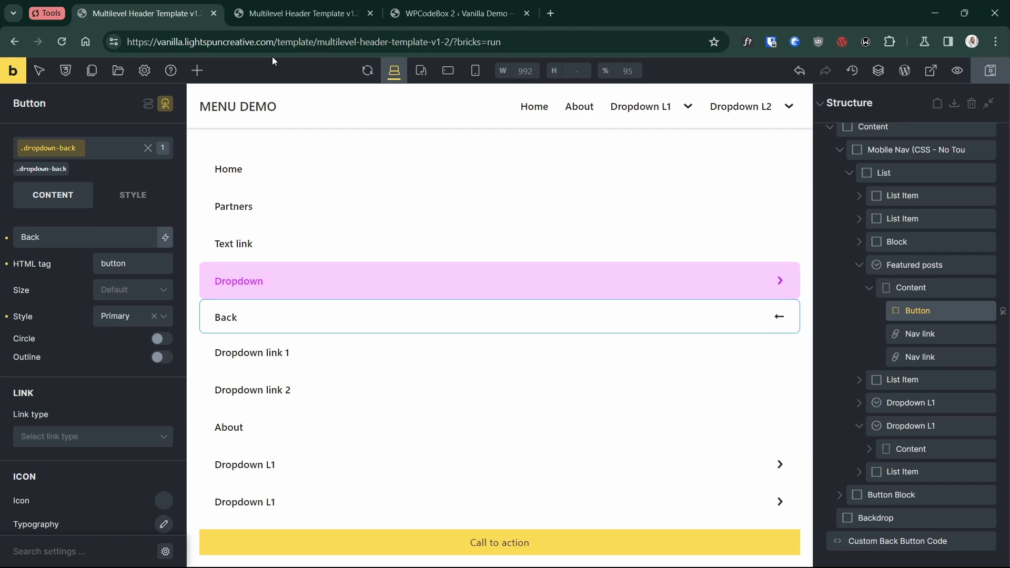
{"action": "left_click", "coordinate": [302, 13]}
{"action": "left_click", "coordinate": [433, 125]}
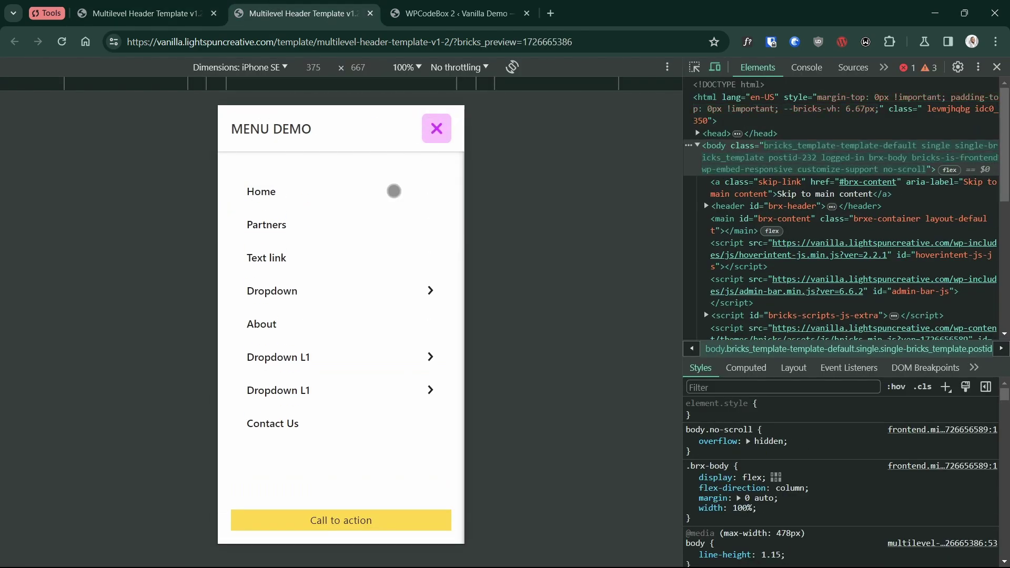
Test opening the new Dropdown and the first Dropdown L1 in the mobile menu, returning with their Back buttons
{"action": "left_click", "coordinate": [352, 295]}
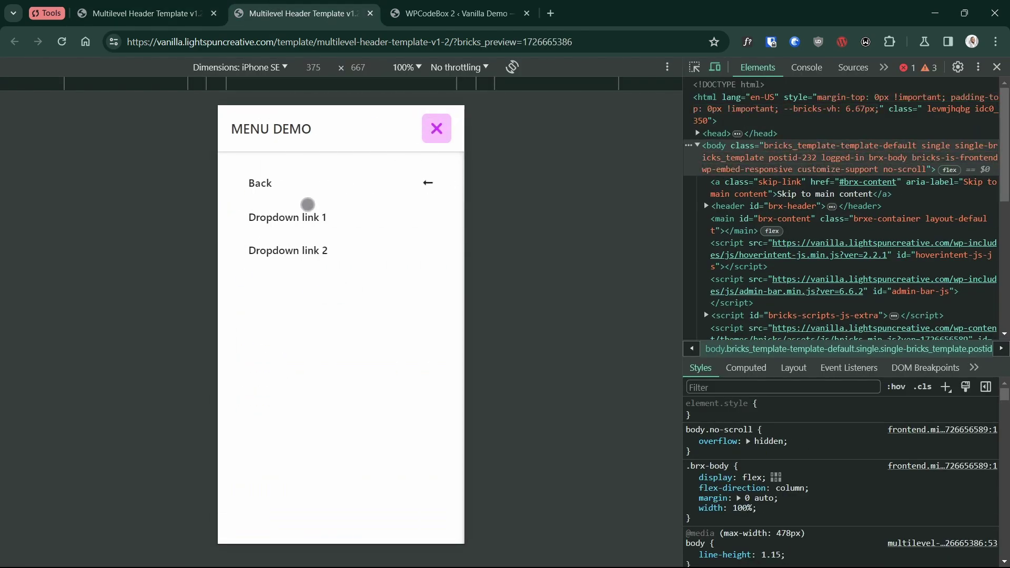
{"action": "left_click", "coordinate": [292, 189]}
{"action": "left_click", "coordinate": [384, 188]}
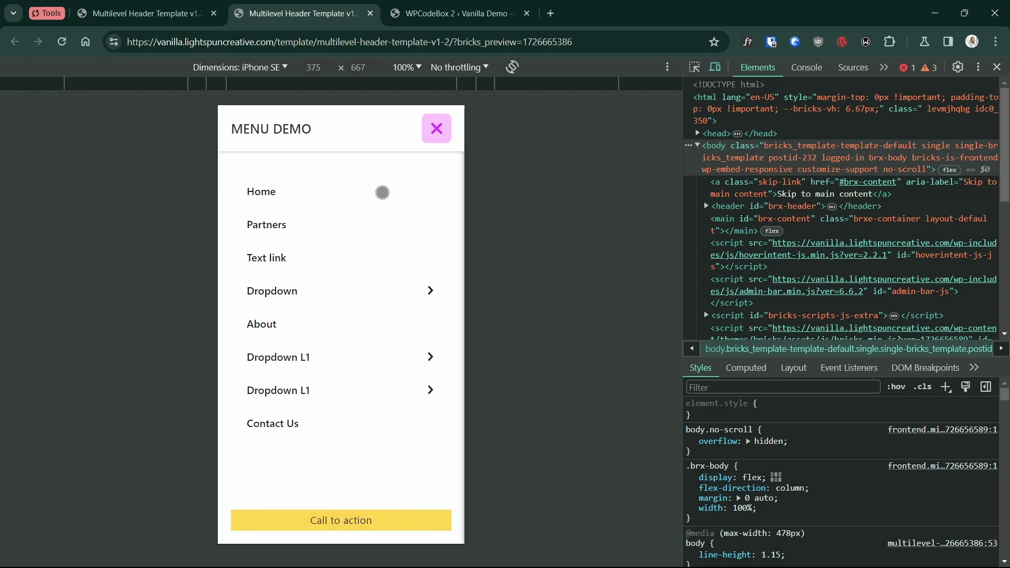
{"action": "left_click", "coordinate": [402, 291]}
{"action": "left_click", "coordinate": [371, 190]}
{"action": "left_click", "coordinate": [344, 369]}
{"action": "left_click", "coordinate": [363, 181]}
{"action": "left_click", "coordinate": [366, 299]}
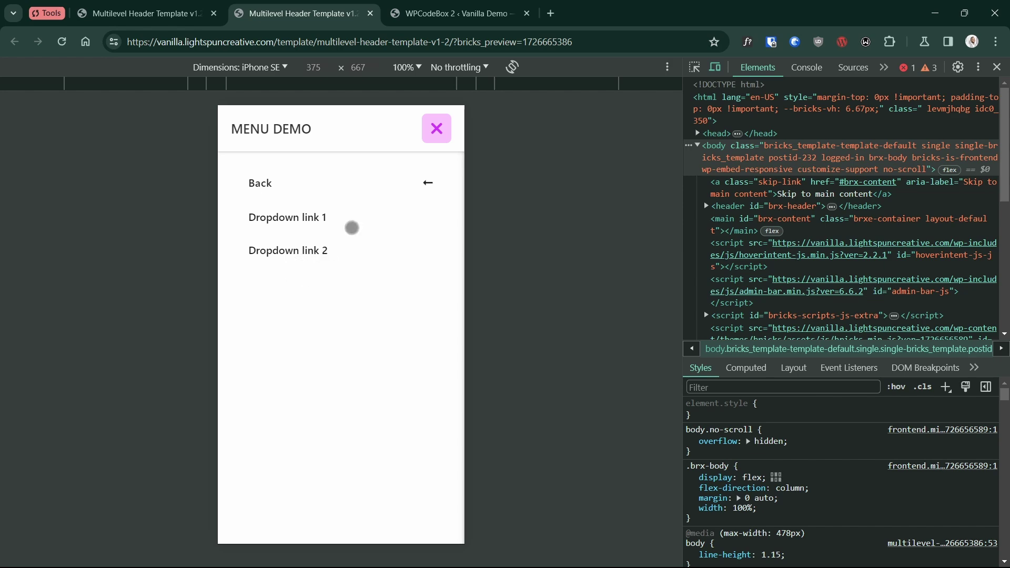
Compare the new Dropdown with both Dropdown L1 submenus in the front-end preview, going back between them
{"action": "left_click", "coordinate": [139, 13]}
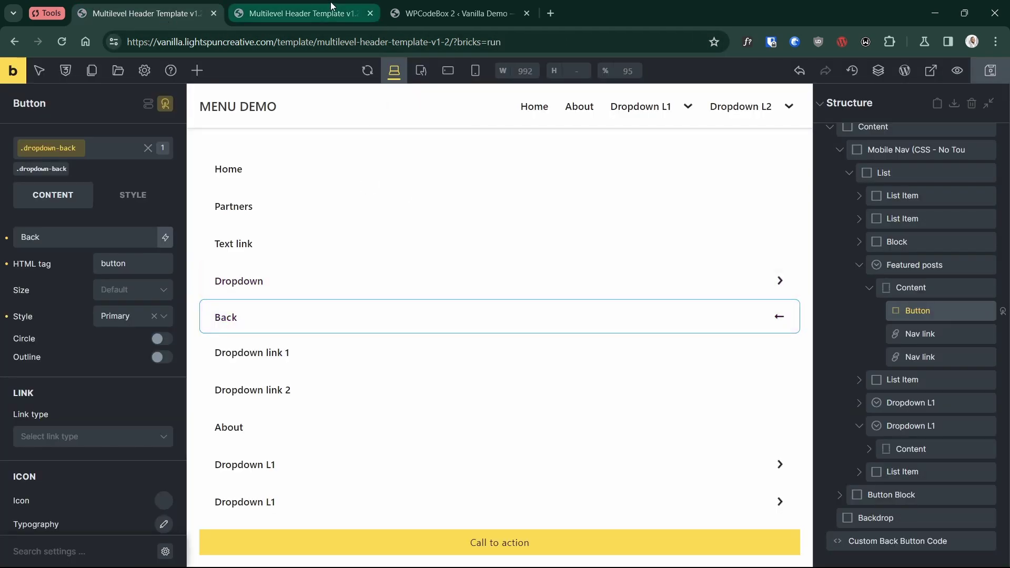
{"action": "left_click", "coordinate": [302, 13]}
{"action": "left_click", "coordinate": [330, 183]}
{"action": "left_click", "coordinate": [320, 390]}
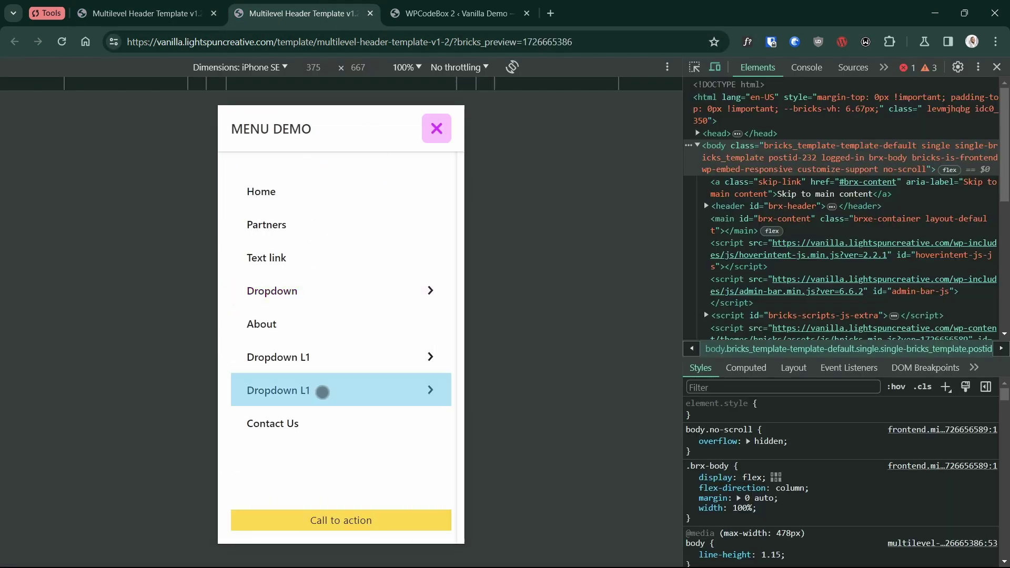
{"action": "left_click", "coordinate": [296, 181]}
{"action": "left_click", "coordinate": [331, 357]}
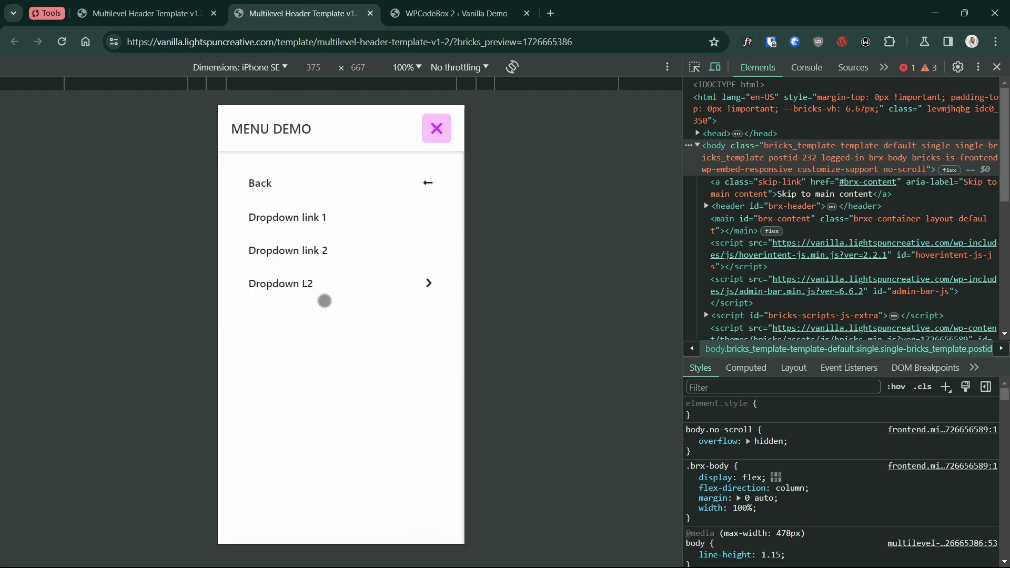
View the Dropdown L2 submenu in the front-end preview, close the mobile menu and return to the Bricks builder
{"action": "left_click", "coordinate": [329, 284]}
{"action": "left_click", "coordinate": [432, 136]}
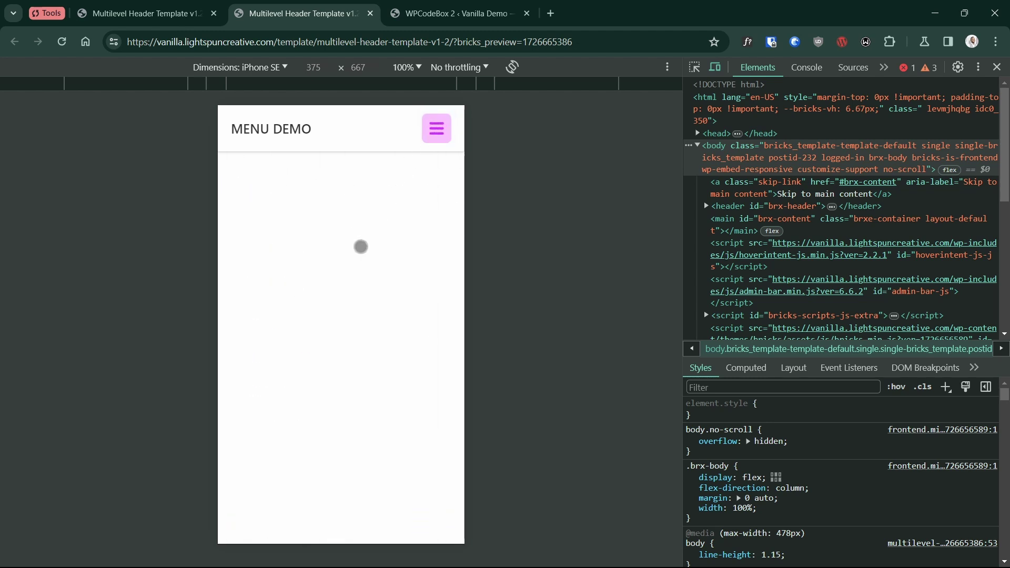
{"action": "left_click", "coordinate": [175, 6]}
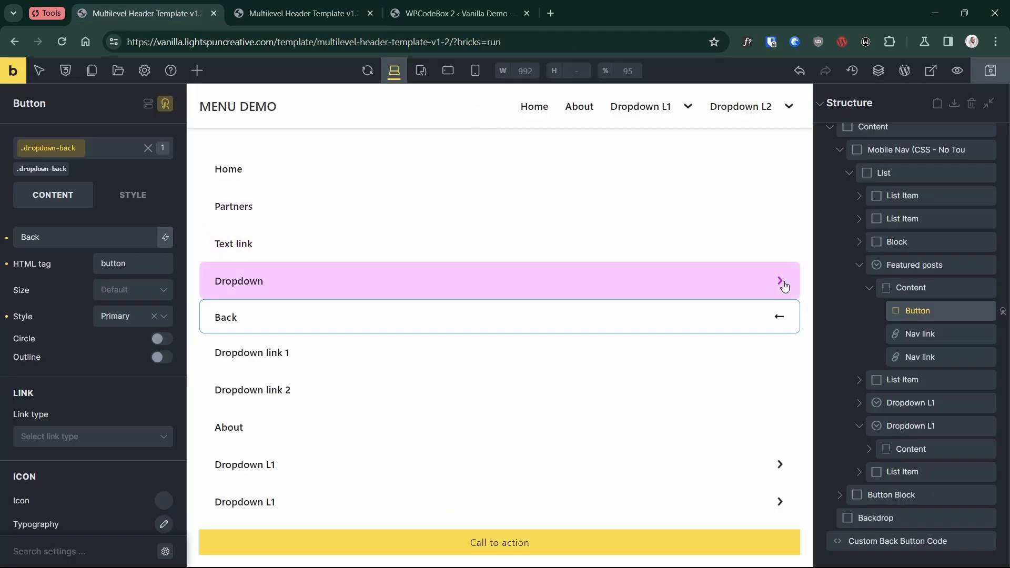
Add a Dropdown element inside the Content of the Featured posts dropdown, after its nav links, and select it
{"action": "left_click", "coordinate": [923, 353]}
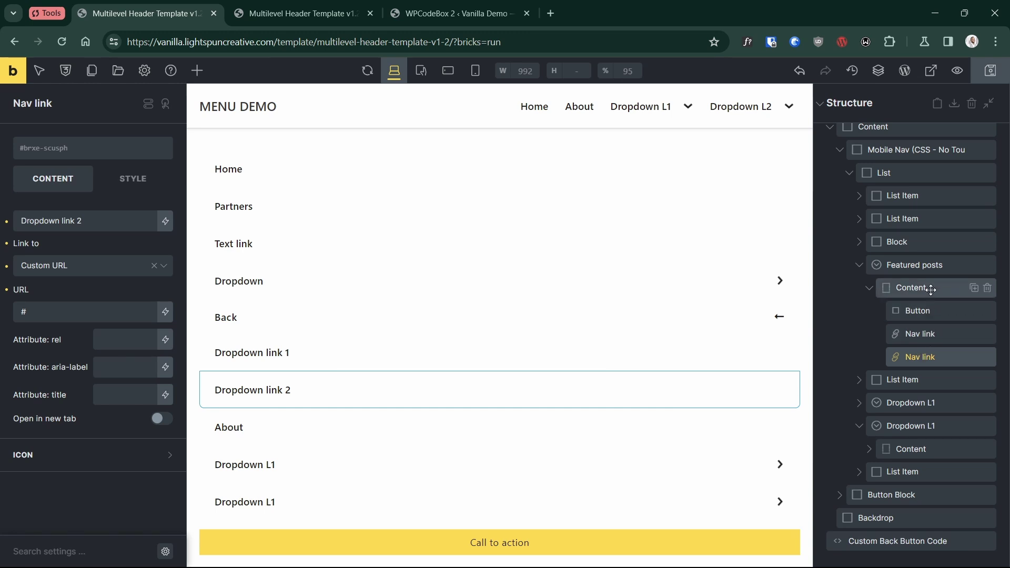
{"action": "left_click", "coordinate": [901, 289]}
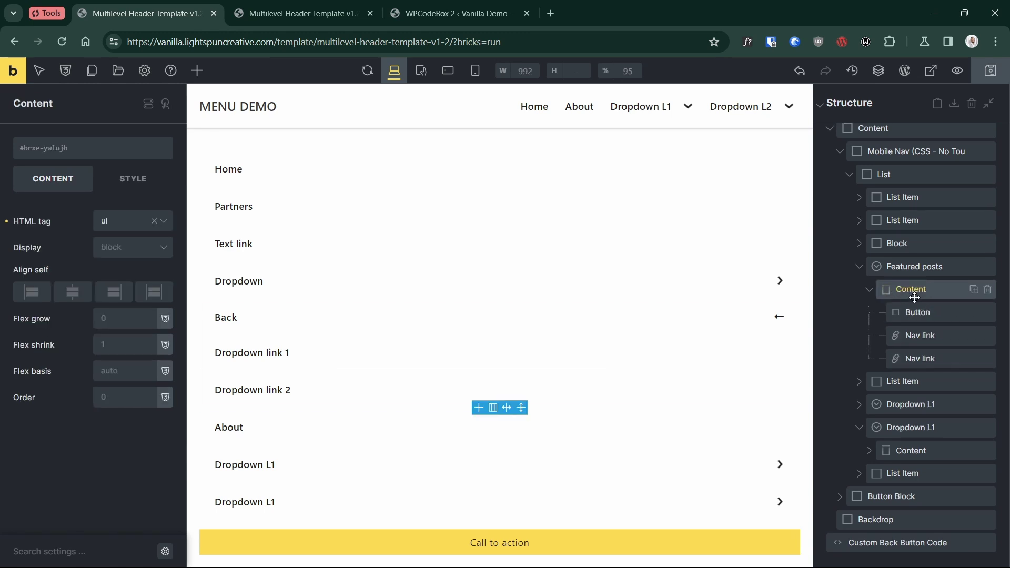
{"action": "left_click", "coordinate": [198, 67]}
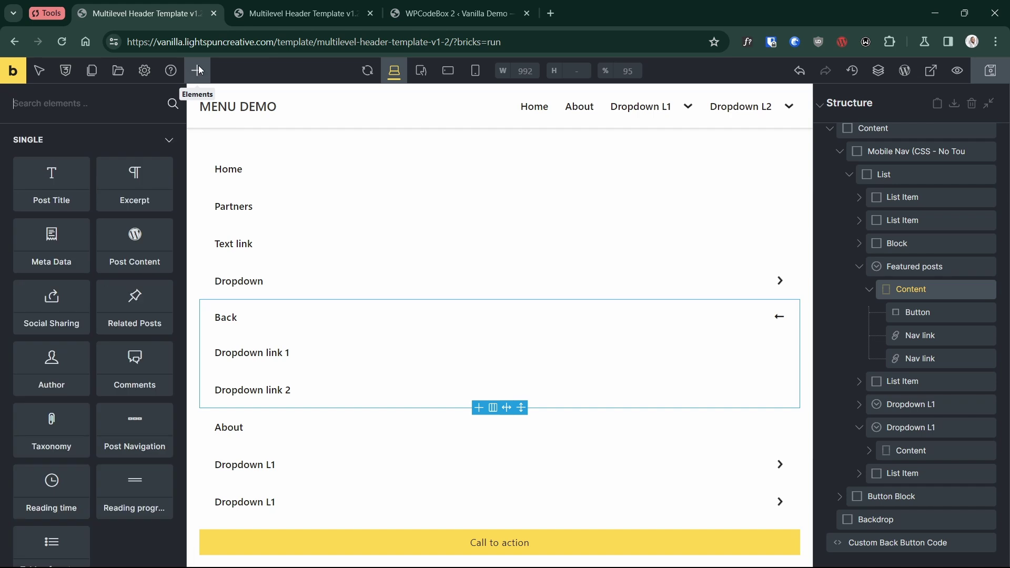
{"action": "type", "text": "drop"}
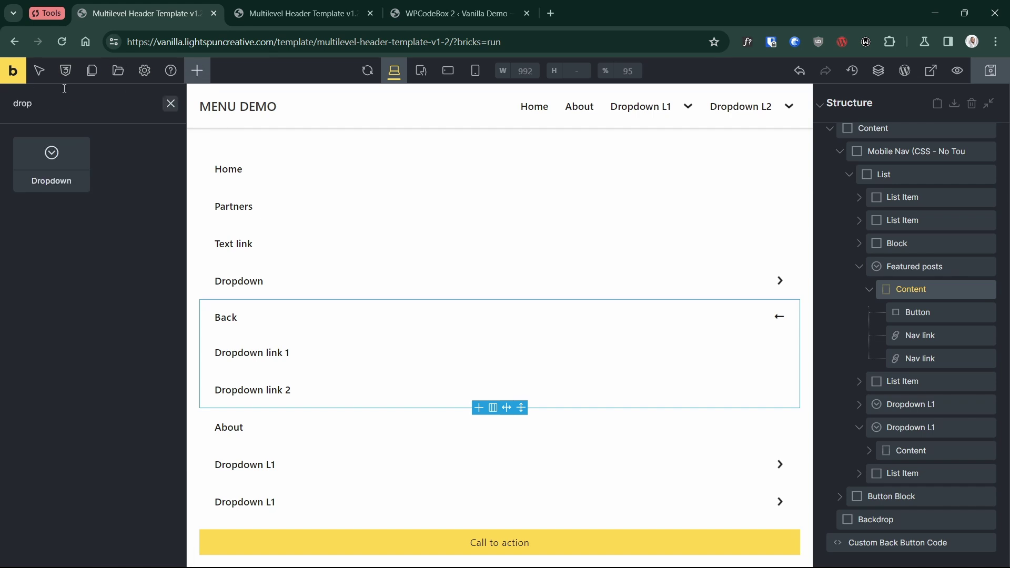
{"action": "left_click", "coordinate": [48, 158]}
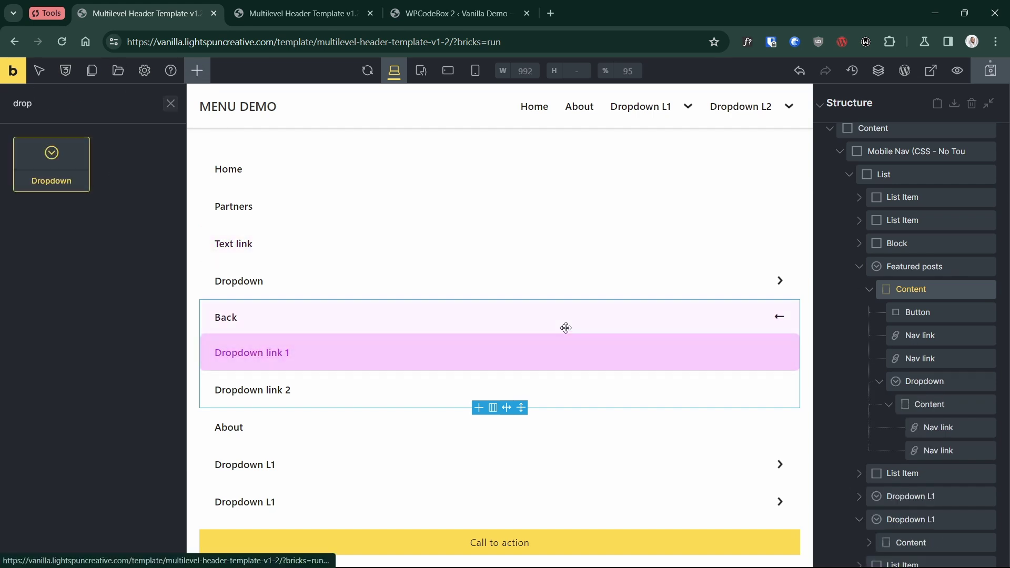
{"action": "left_click", "coordinate": [924, 382]}
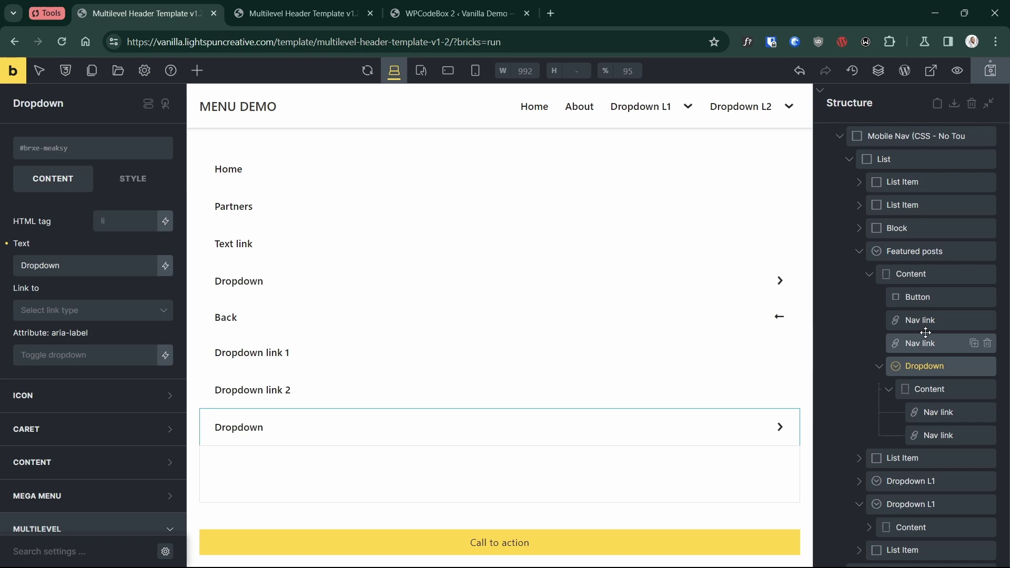
Save the template and test the nested Dropdown and its Back buttons in the front-end mobile menu
{"action": "left_click", "coordinate": [990, 71]}
{"action": "left_click", "coordinate": [260, 10]}
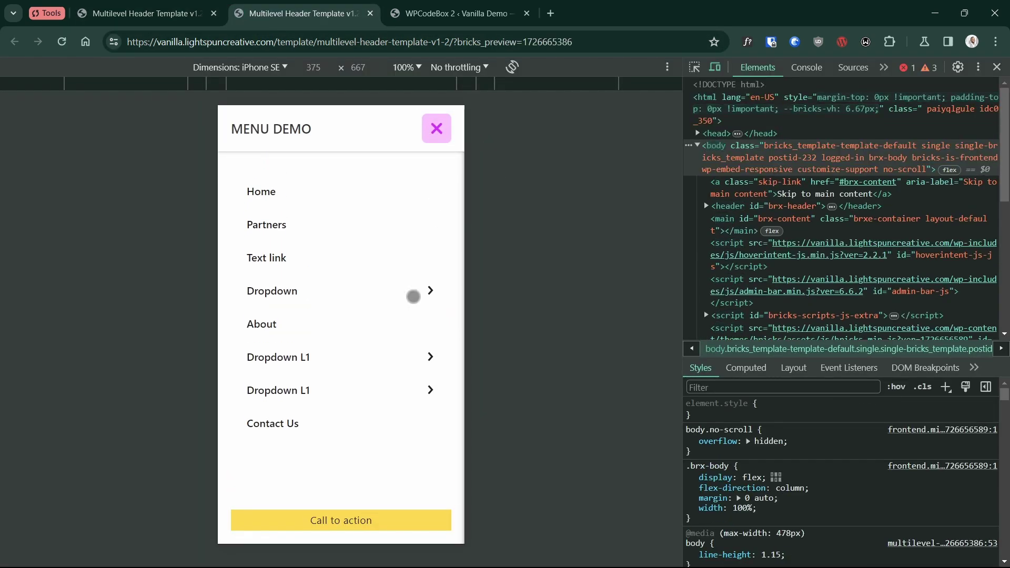
{"action": "left_click", "coordinate": [414, 295]}
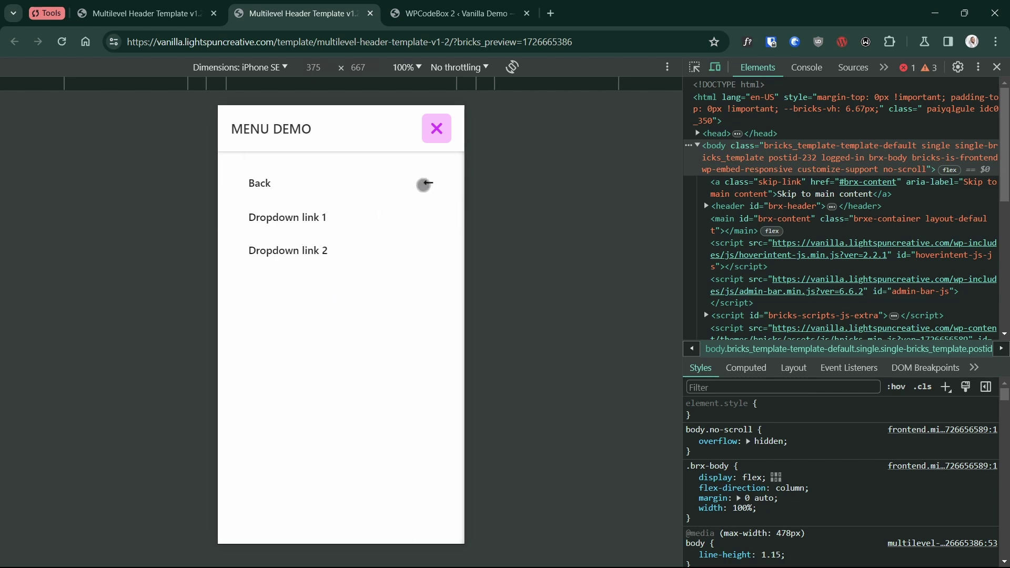
{"action": "left_click", "coordinate": [395, 189]}
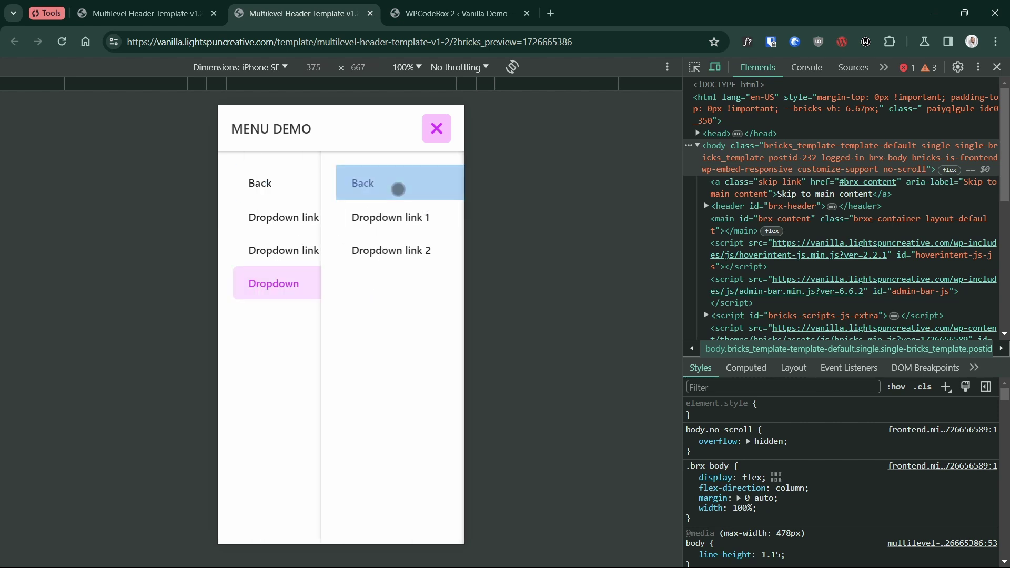
{"action": "left_click", "coordinate": [344, 182]}
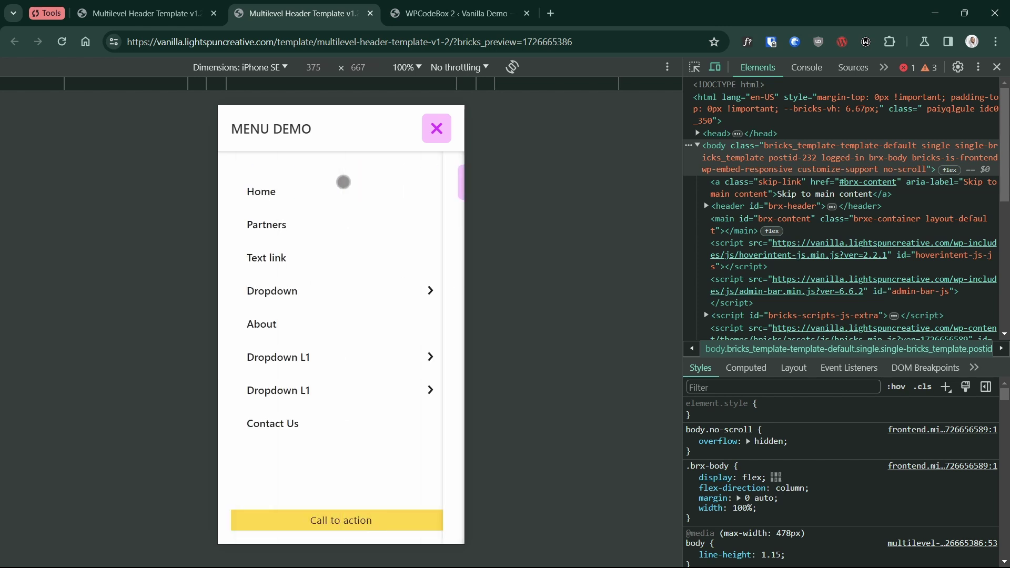
{"action": "left_click", "coordinate": [362, 289]}
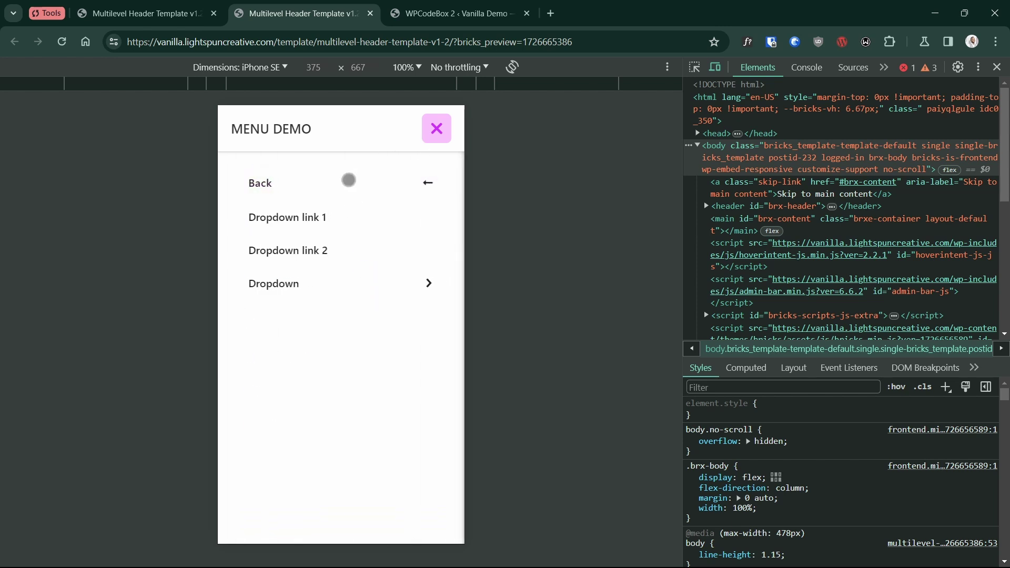
{"action": "left_click", "coordinate": [392, 173]}
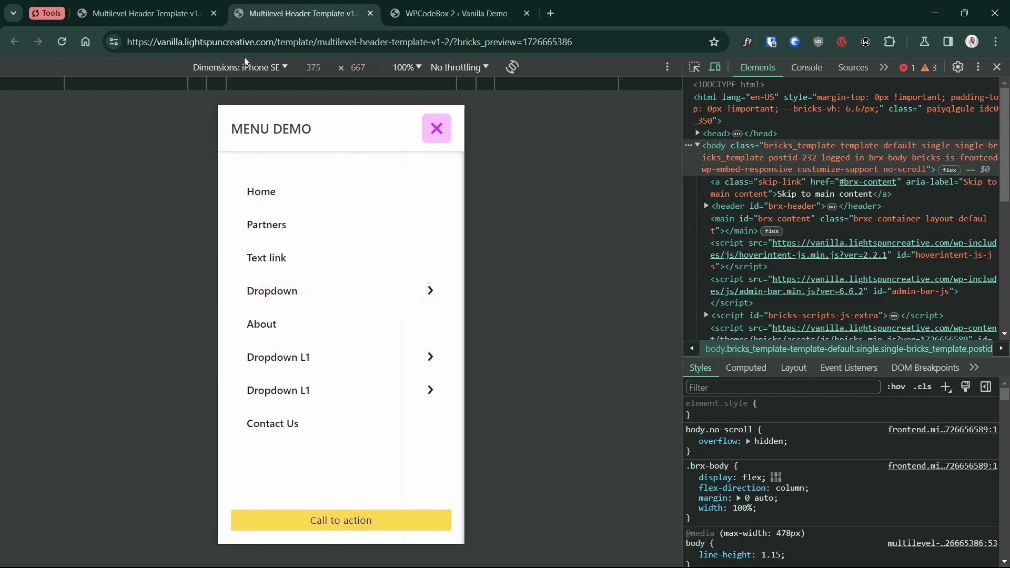
Examine the Multilevel settings of the nested Dropdown and its parent Featured posts dropdown in the builder
{"action": "left_click", "coordinate": [131, 13]}
{"action": "scroll", "coordinate": [115, 471], "scroll_direction": "down", "scroll_amount": 3}
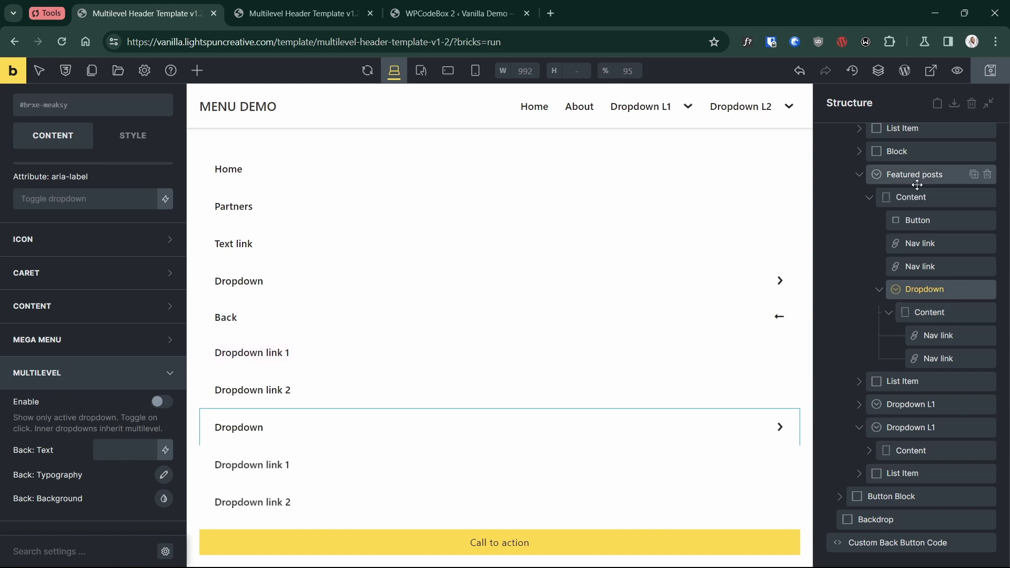
{"action": "scroll", "coordinate": [918, 179], "scroll_direction": "up", "scroll_amount": 1}
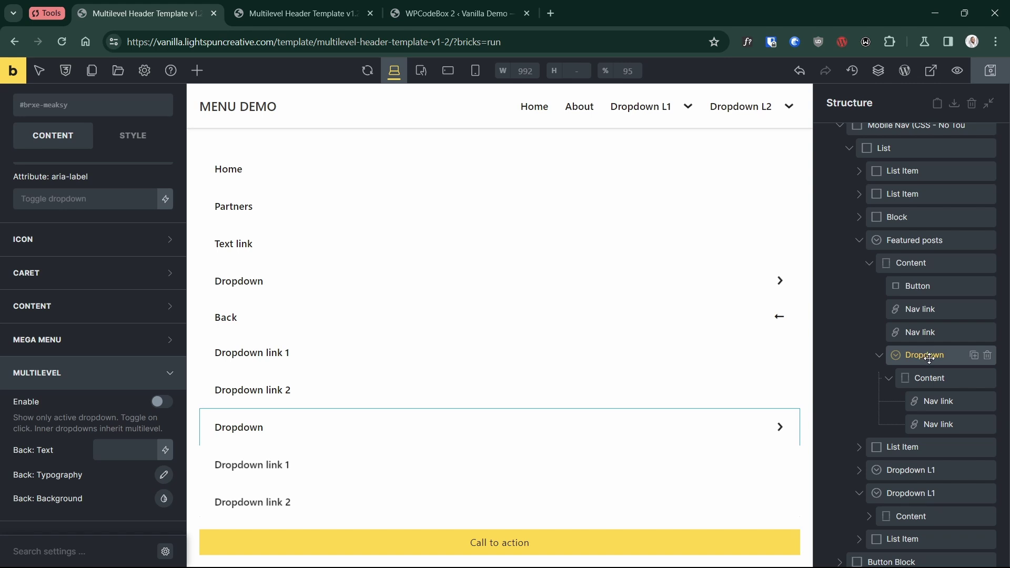
{"action": "left_click", "coordinate": [918, 242]}
{"action": "scroll", "coordinate": [86, 419], "scroll_direction": "down", "scroll_amount": 1}
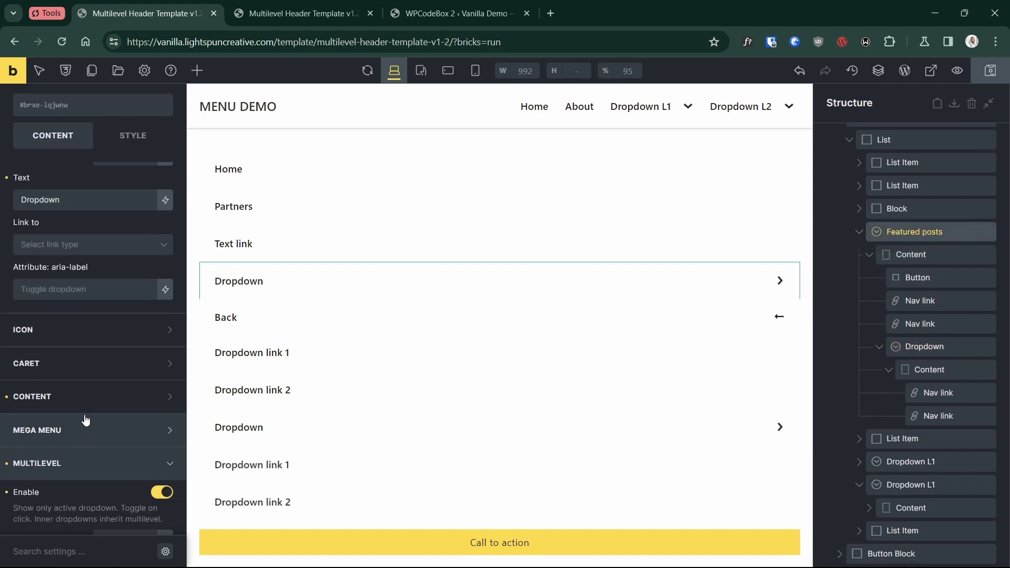
{"action": "left_click", "coordinate": [81, 400]}
{"action": "left_click", "coordinate": [84, 403]}
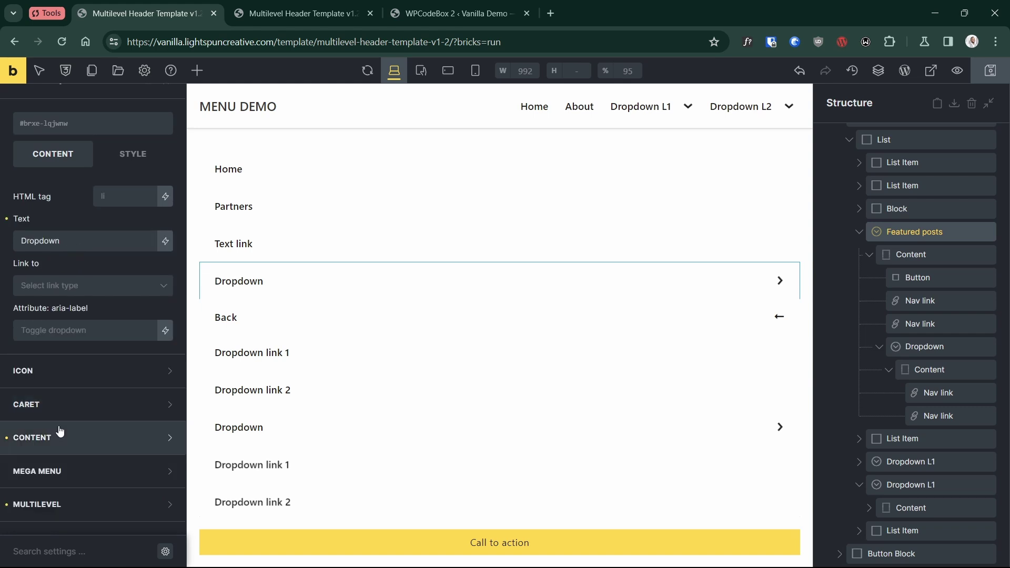
{"action": "left_click", "coordinate": [66, 500]}
{"action": "scroll", "coordinate": [110, 385], "scroll_direction": "down", "scroll_amount": 2}
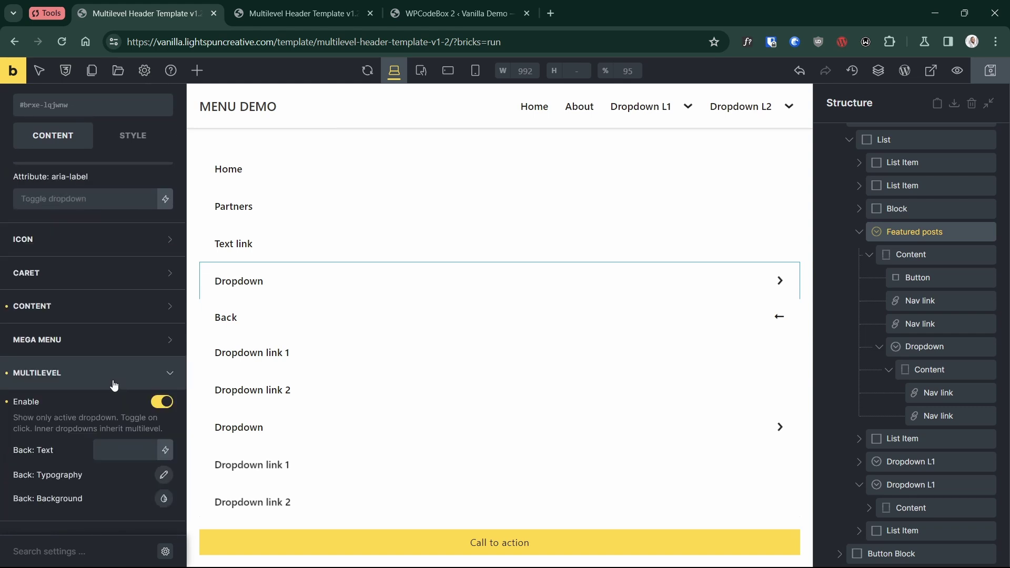
{"action": "left_click", "coordinate": [111, 381]}
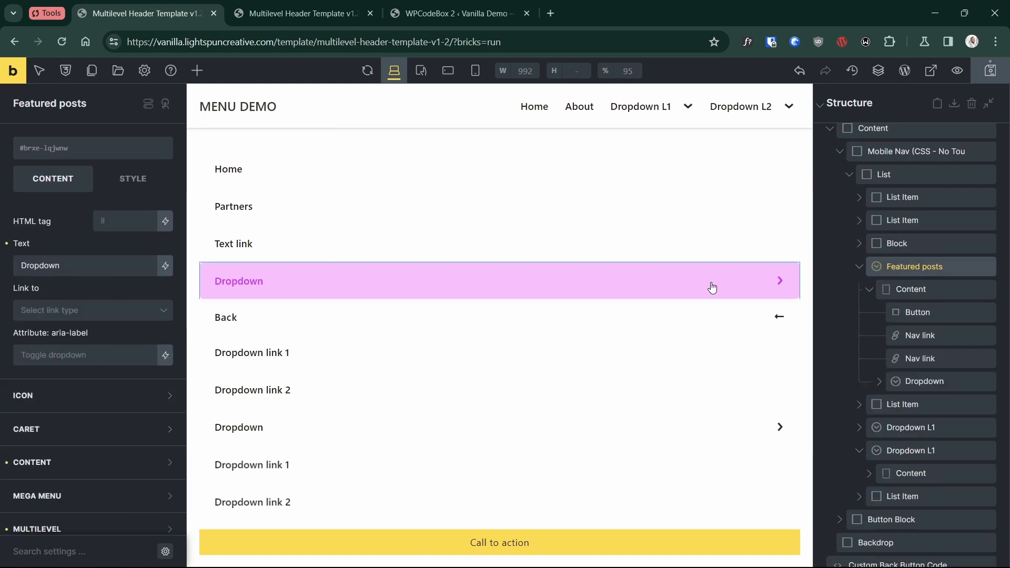
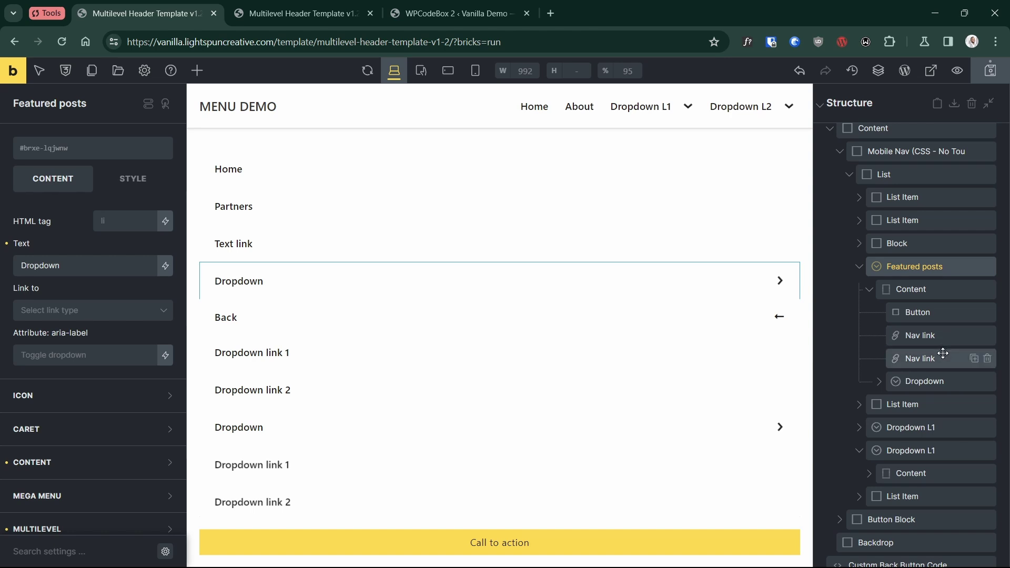
Delete the second nav link in the Featured posts dropdown and wrap the remaining one in a Block with HTML tag li
{"action": "left_click", "coordinate": [987, 358]}
{"action": "left_click", "coordinate": [925, 335]}
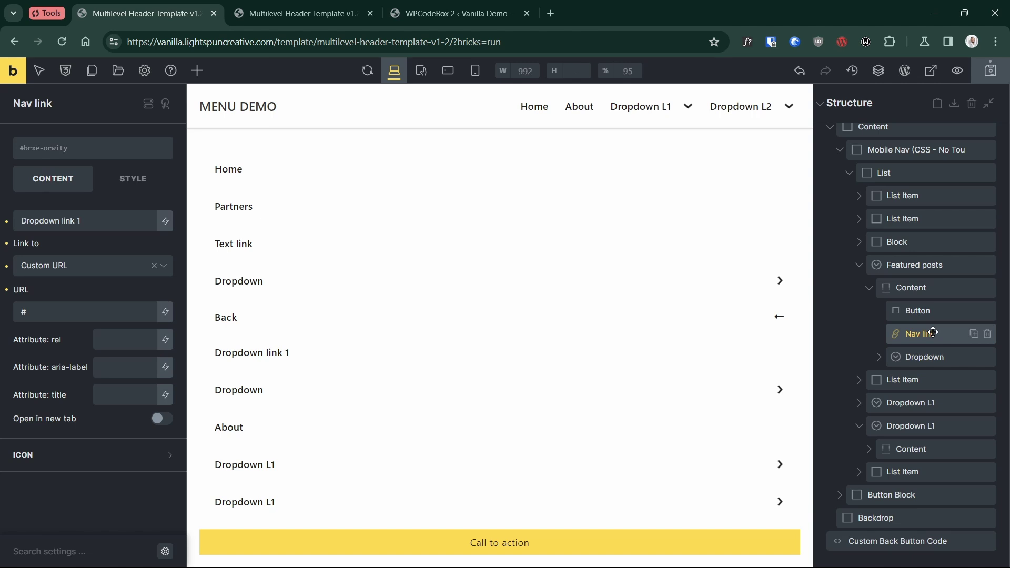
{"action": "right_click", "coordinate": [934, 333]}
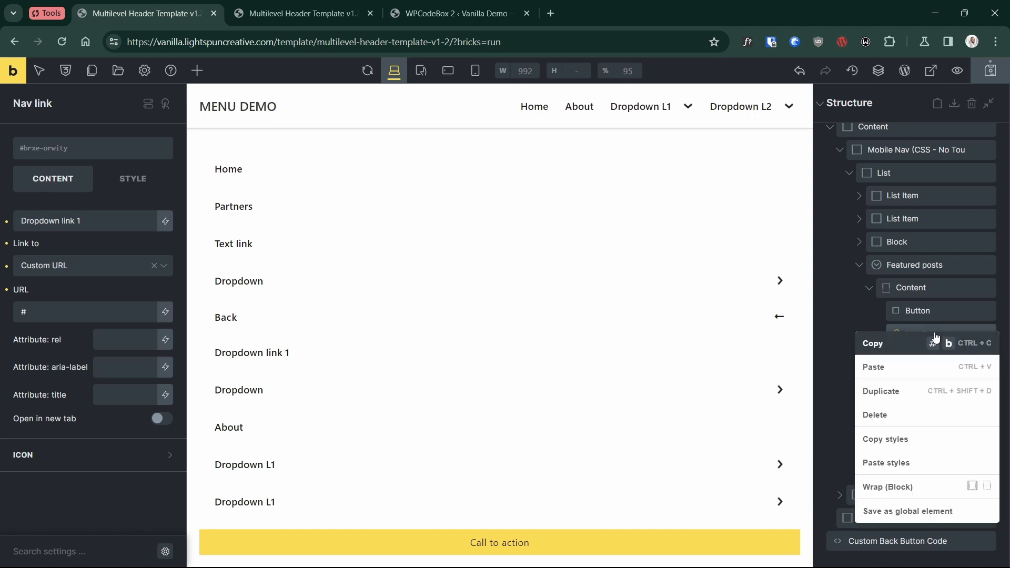
{"action": "left_click", "coordinate": [911, 486]}
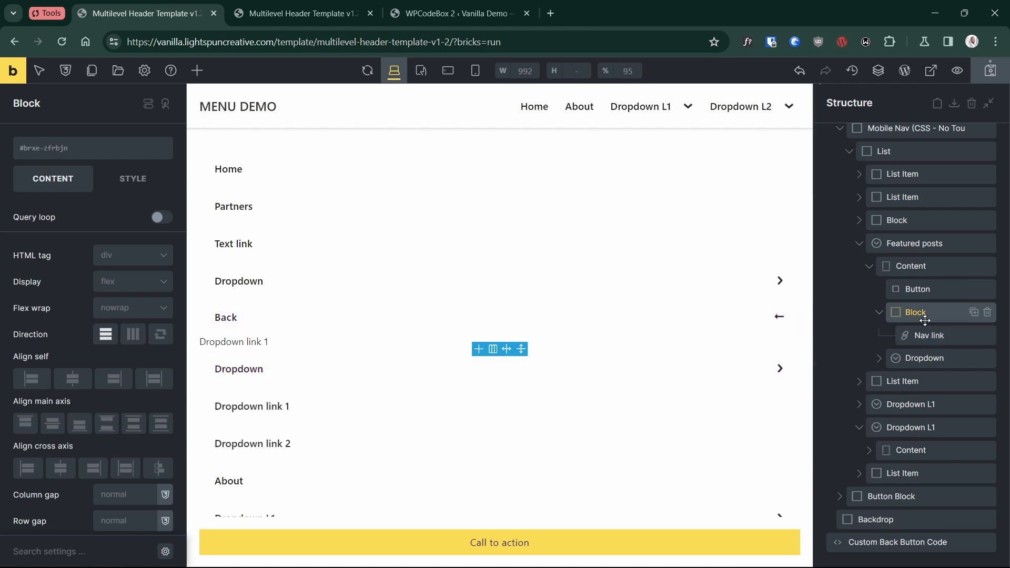
{"action": "left_click", "coordinate": [113, 260]}
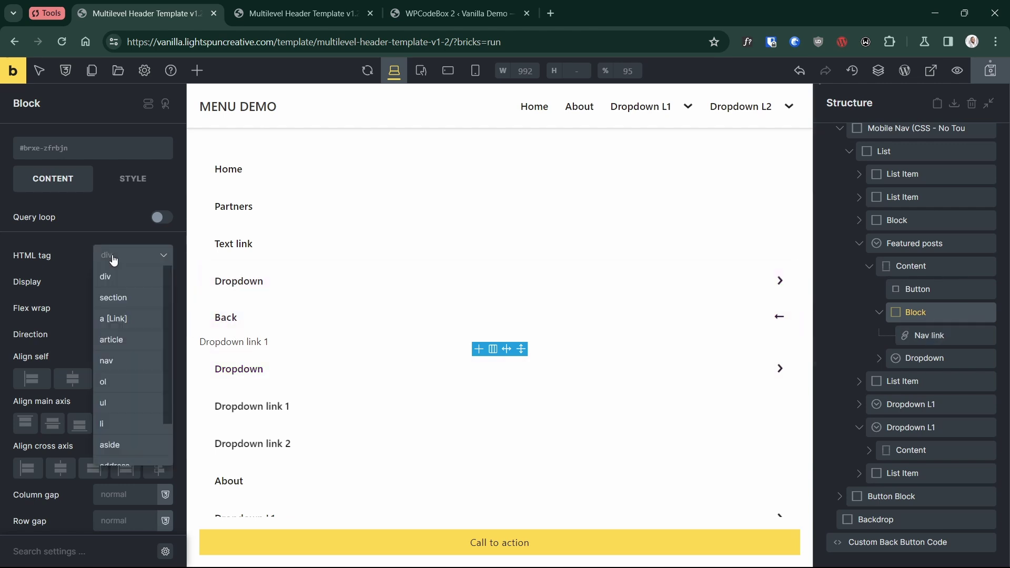
{"action": "left_click", "coordinate": [121, 423]}
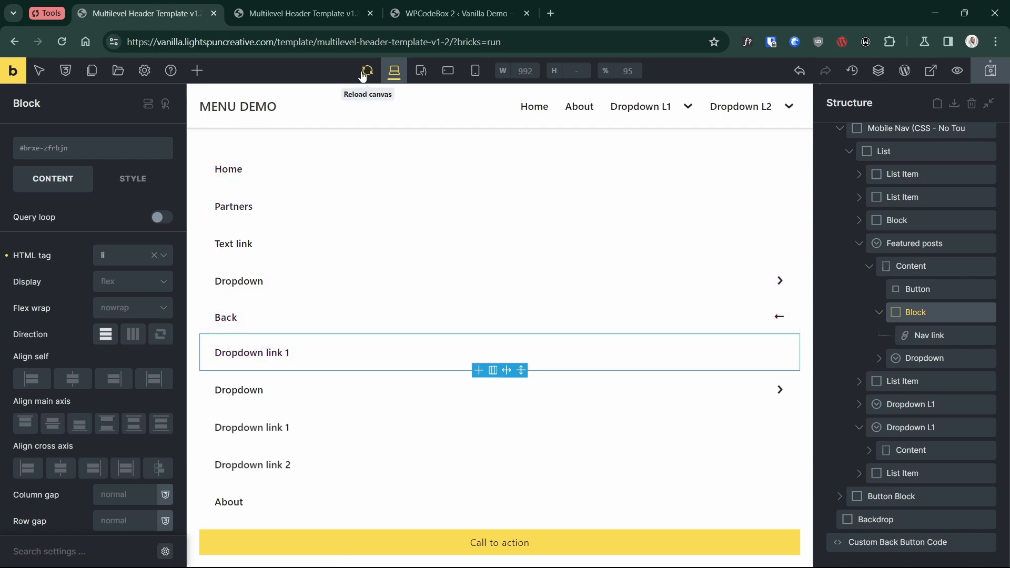
Enable the query loop on the Block around the Dropdown link 1 nav link and open its query settings
{"action": "left_click", "coordinate": [924, 358]}
{"action": "left_click", "coordinate": [928, 335]}
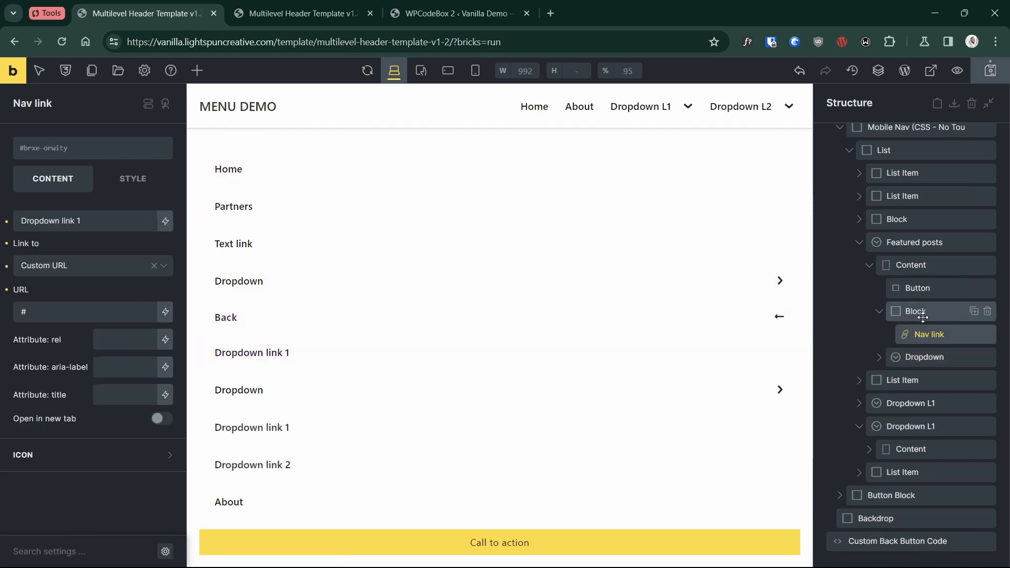
{"action": "left_click", "coordinate": [918, 313]}
{"action": "left_click", "coordinate": [260, 366]}
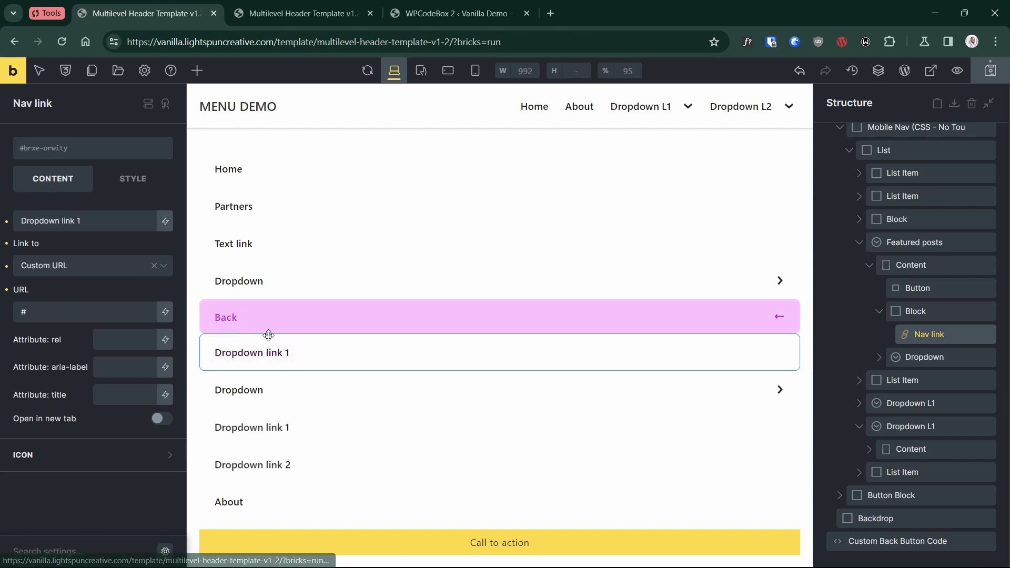
{"action": "left_click", "coordinate": [923, 312]}
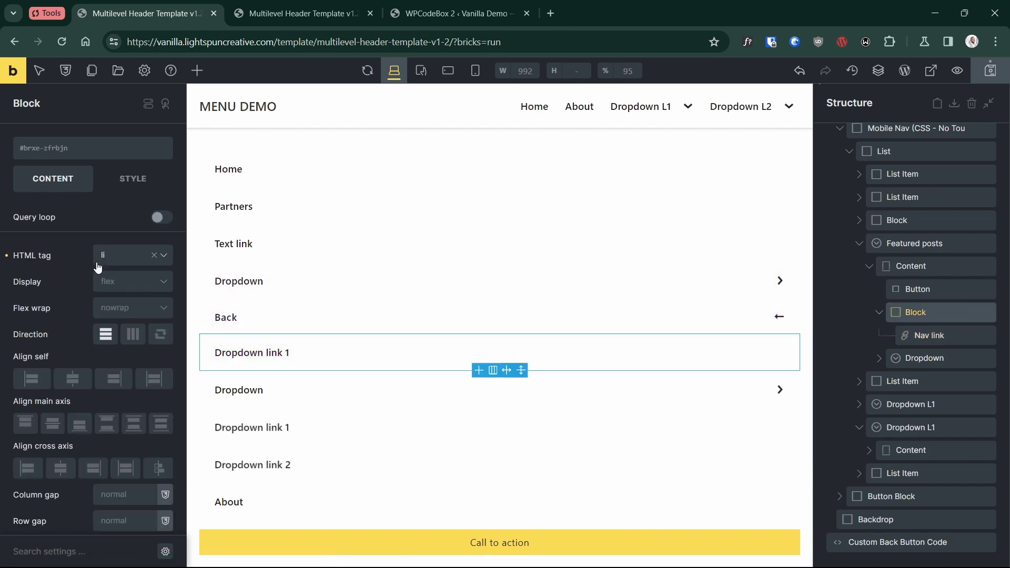
{"action": "left_click", "coordinate": [166, 216]}
{"action": "left_click", "coordinate": [165, 240]}
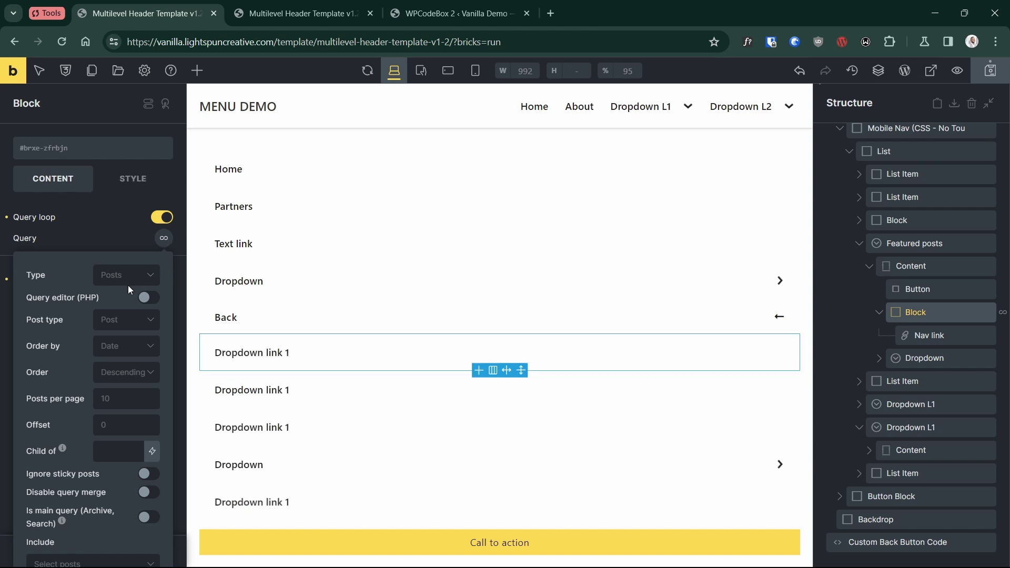
{"action": "left_click", "coordinate": [123, 400]}
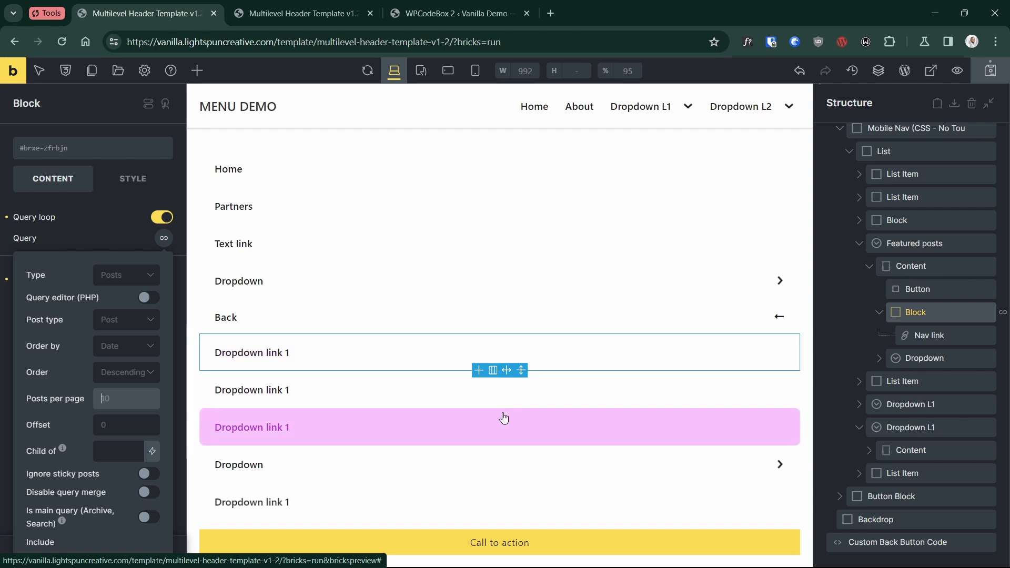
Replace the text of the nav link inside the looping Block with the dynamic data {post_title}
{"action": "left_click", "coordinate": [932, 335]}
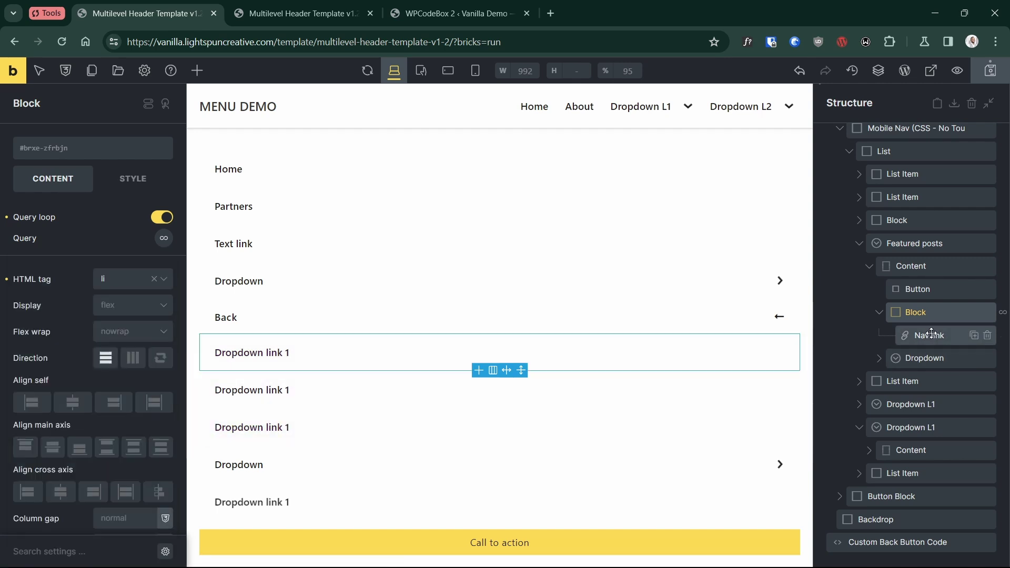
{"action": "left_click_drag", "start_coordinate": [105, 221], "coordinate": [2, 217]}
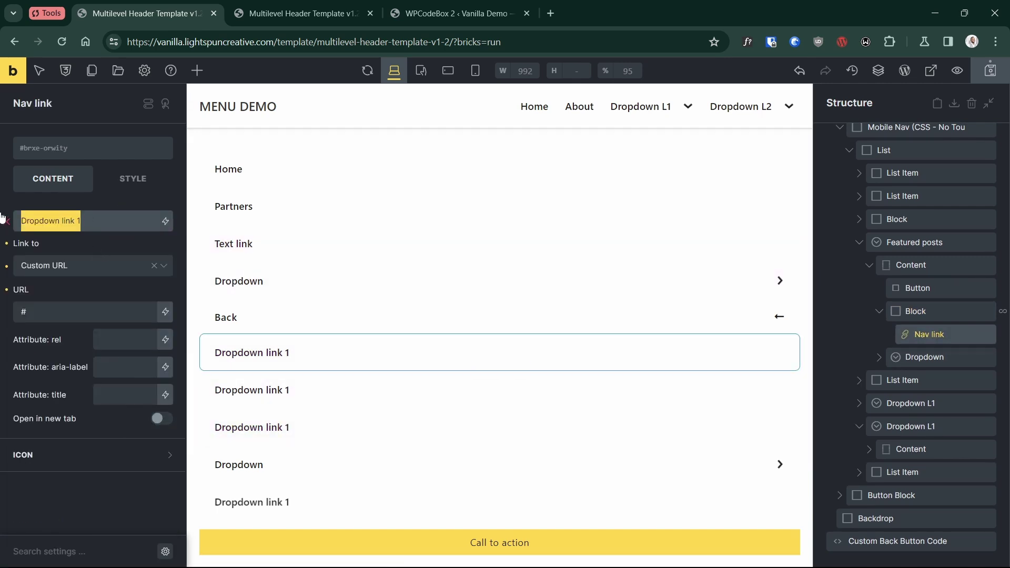
{"action": "key", "text": "BackSpace"}
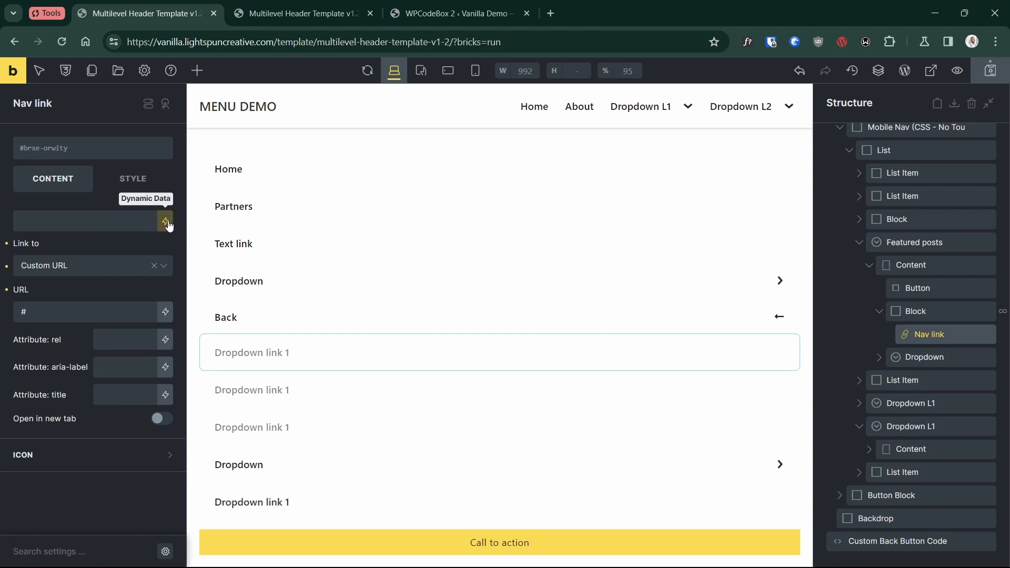
{"action": "left_click", "coordinate": [165, 221]}
{"action": "left_click", "coordinate": [93, 283]}
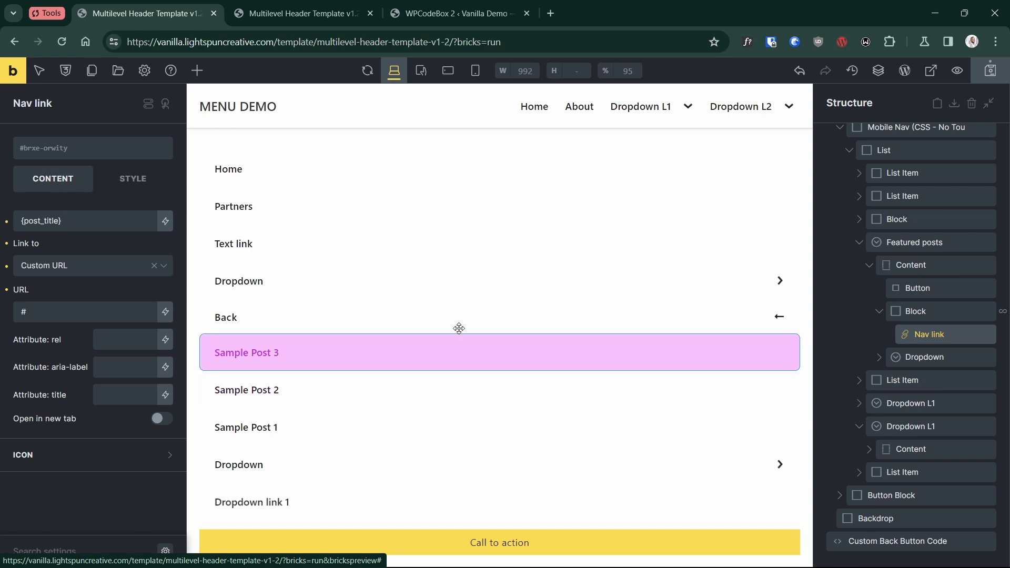
Save the template and check the looped post links in the Dropdown submenu of the mobile menu preview
{"action": "left_click", "coordinate": [998, 77]}
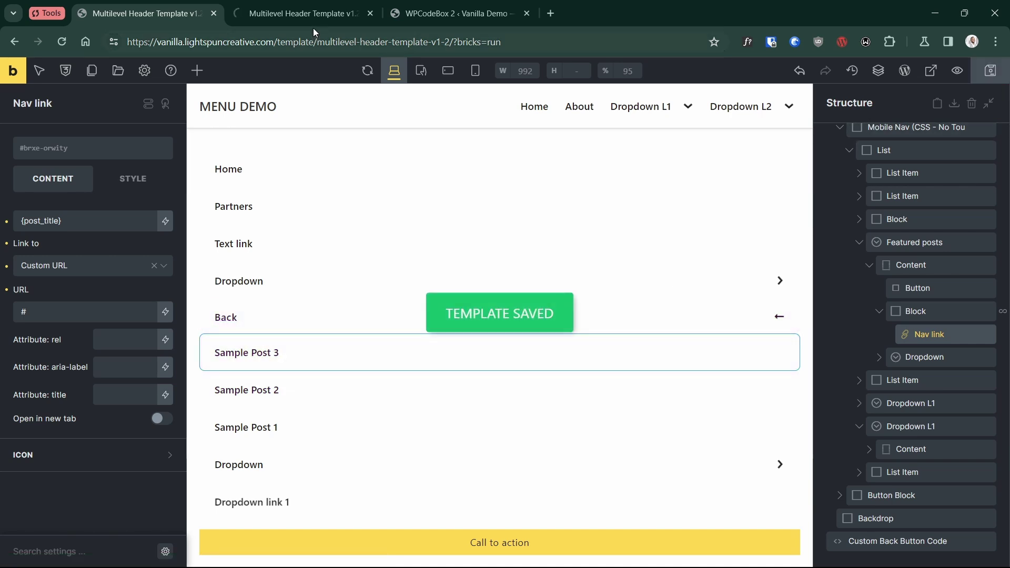
{"action": "left_click", "coordinate": [311, 12]}
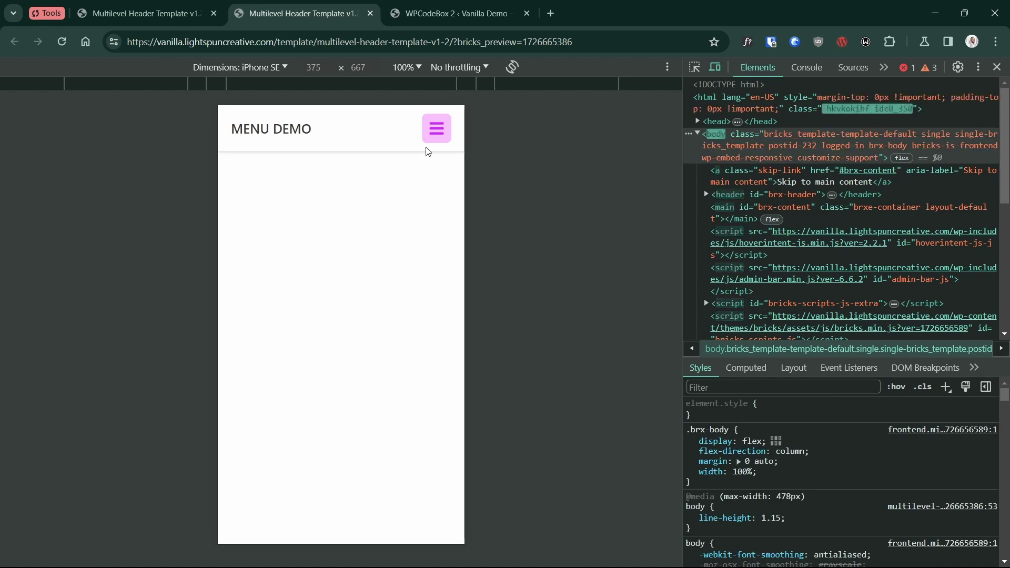
{"action": "left_click", "coordinate": [434, 131]}
{"action": "left_click", "coordinate": [375, 296]}
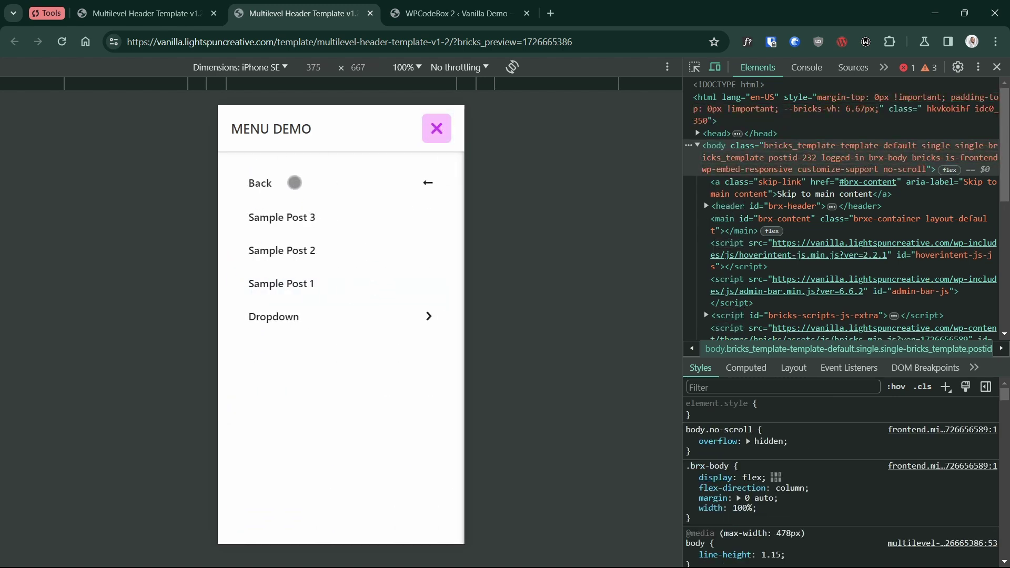
{"action": "left_click", "coordinate": [306, 214]}
{"action": "left_click", "coordinate": [321, 259]}
{"action": "left_click", "coordinate": [315, 285]}
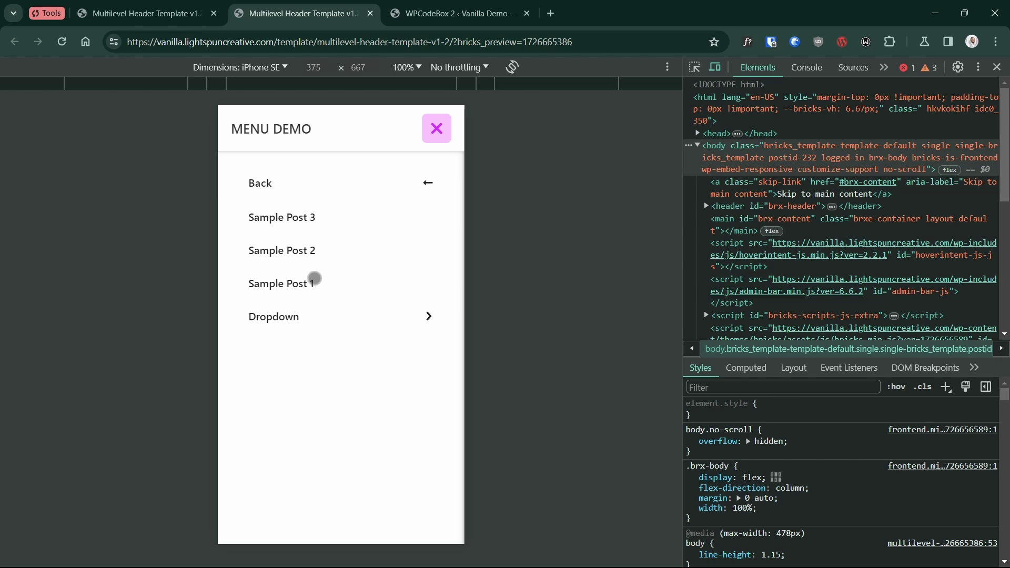
Test the nested Dropdown in the mobile preview, going back through both levels to the main menu and closing it
{"action": "right_click", "coordinate": [318, 268]}
{"action": "left_click", "coordinate": [273, 415]}
{"action": "left_click", "coordinate": [329, 316]}
{"action": "left_click", "coordinate": [375, 185]}
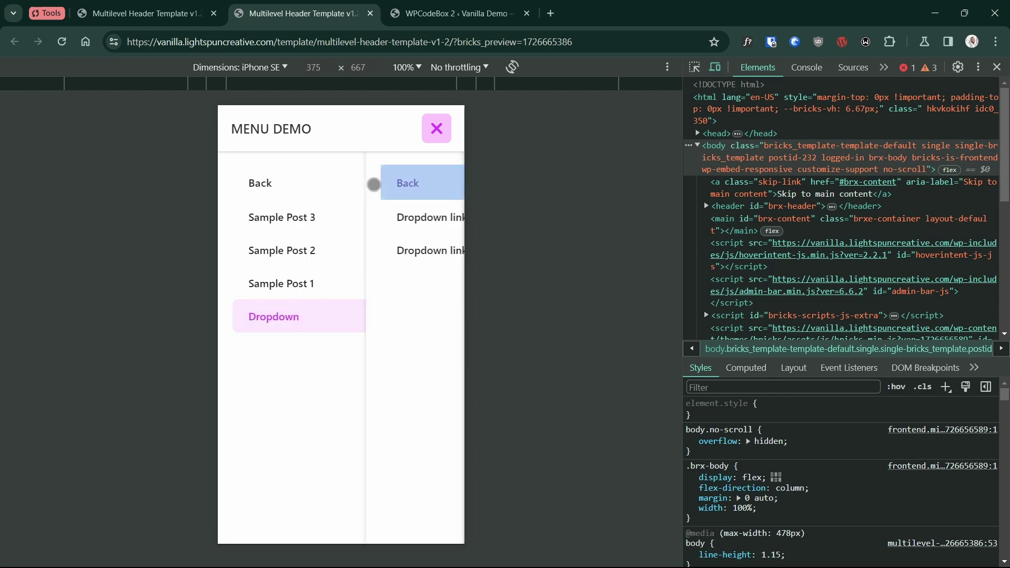
{"action": "left_click", "coordinate": [349, 184]}
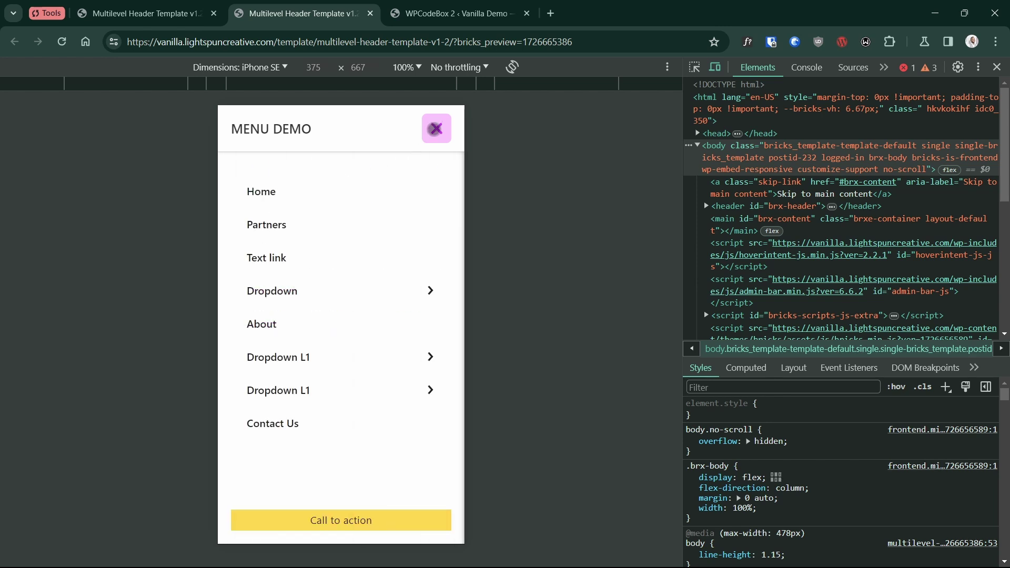
{"action": "left_click", "coordinate": [436, 128]}
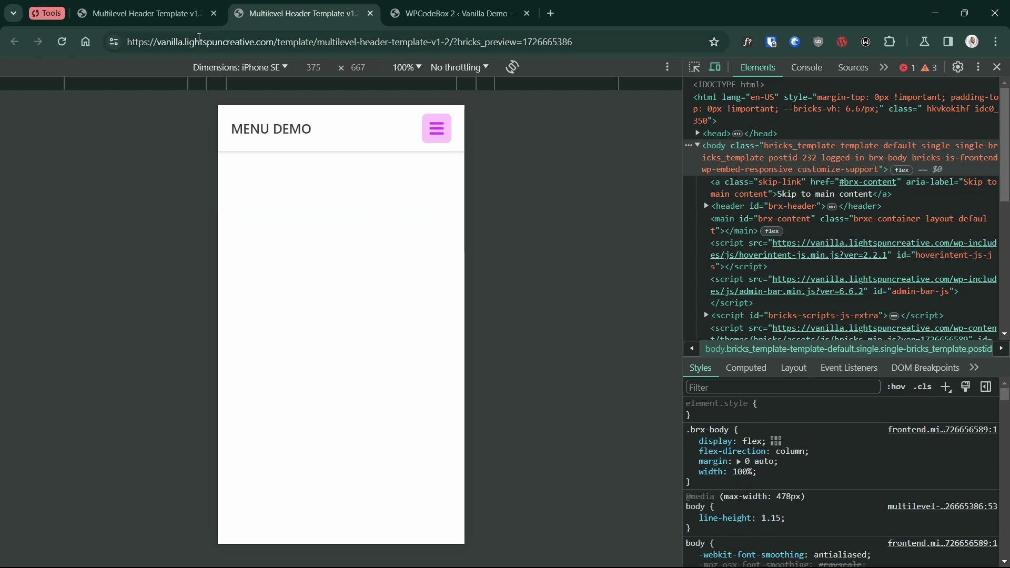
Delete both Dropdown L1 elements and the Partners List Item from the Mobile Nav list in the builder
{"action": "left_click", "coordinate": [169, 14]}
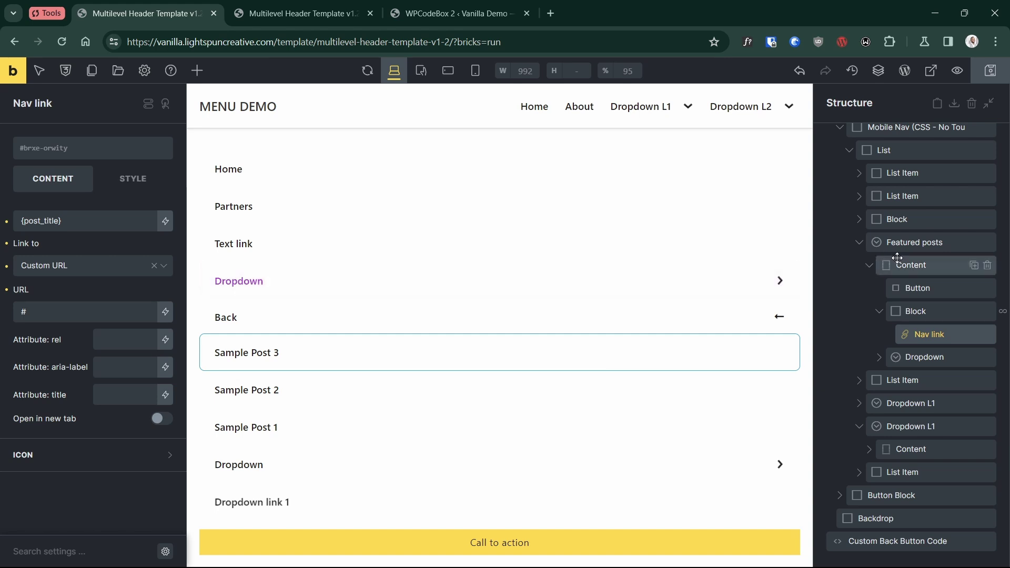
{"action": "left_click", "coordinate": [859, 247]}
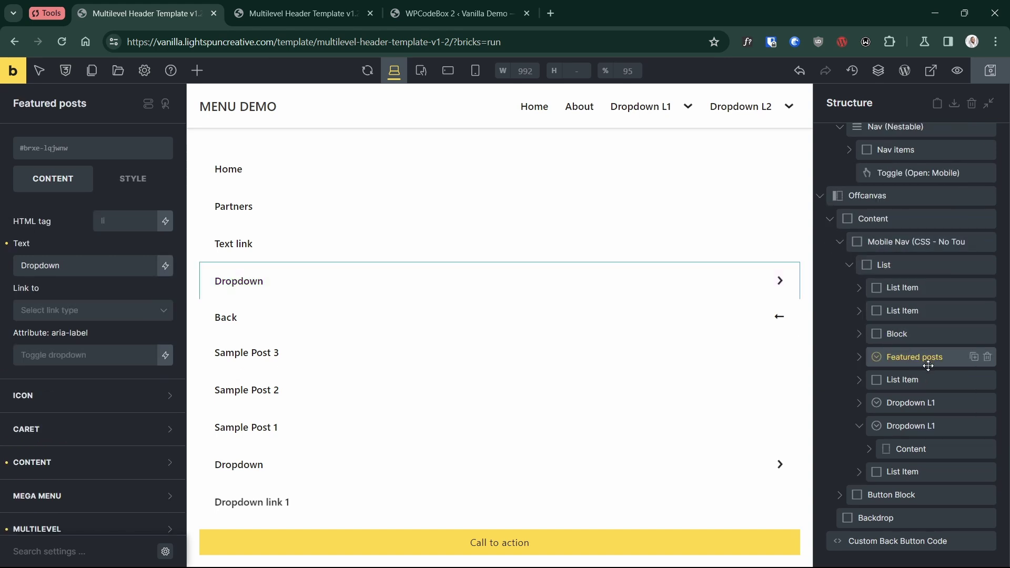
{"action": "left_click", "coordinate": [923, 402]}
{"action": "left_click", "coordinate": [966, 425]}
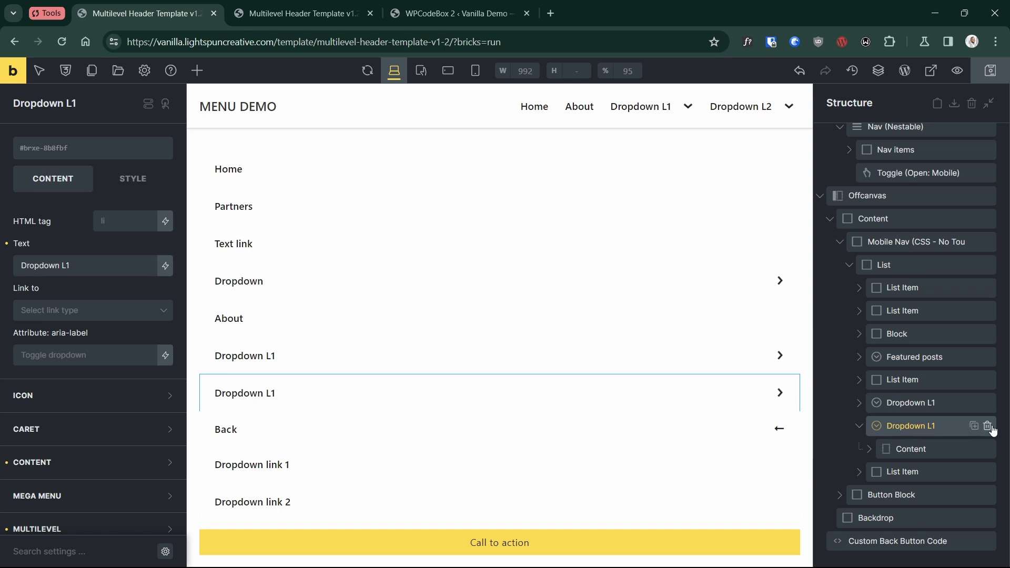
{"action": "left_click", "coordinate": [987, 426]}
{"action": "left_click", "coordinate": [986, 448]}
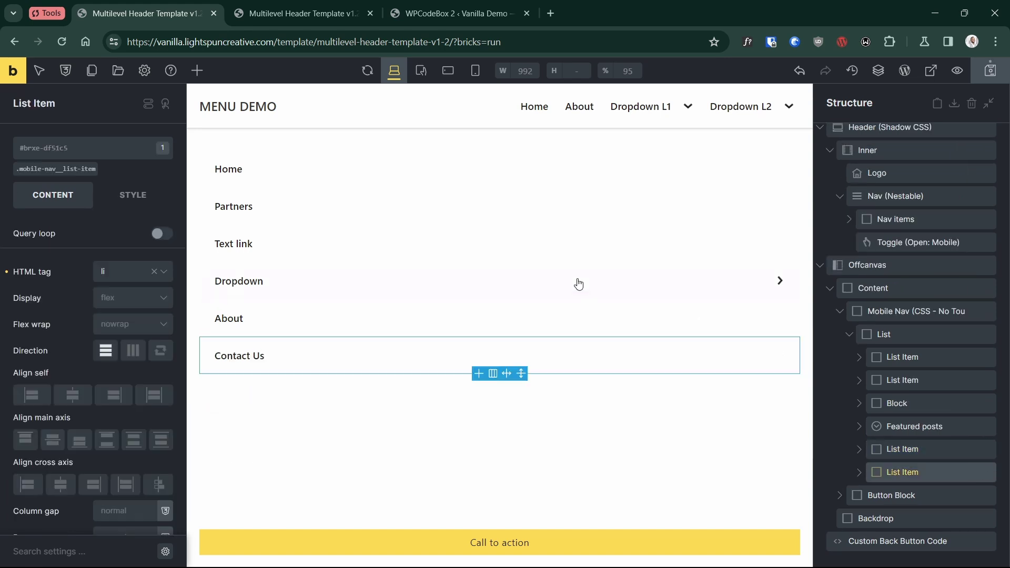
{"action": "left_click", "coordinate": [900, 379]}
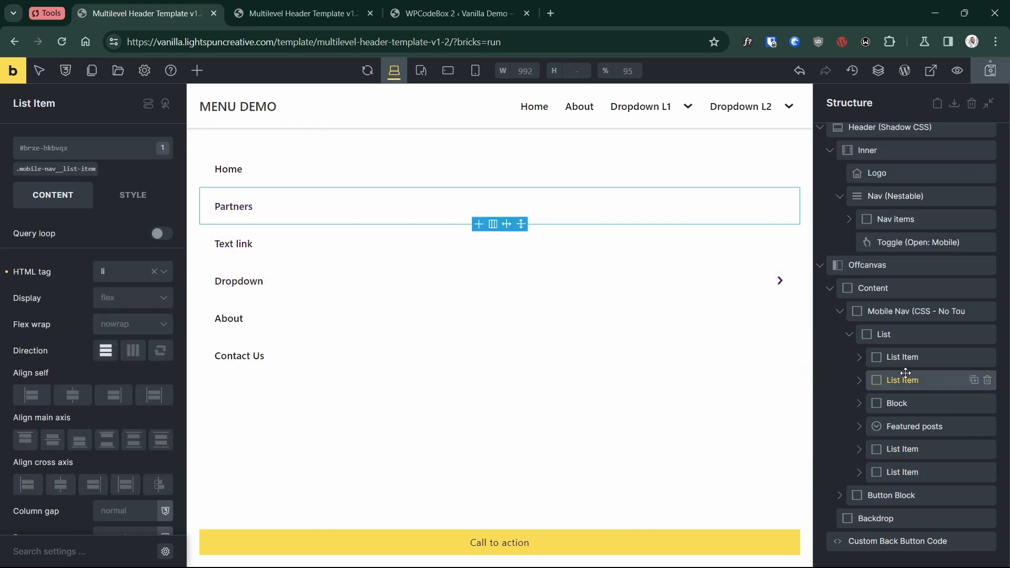
{"action": "left_click", "coordinate": [987, 380]}
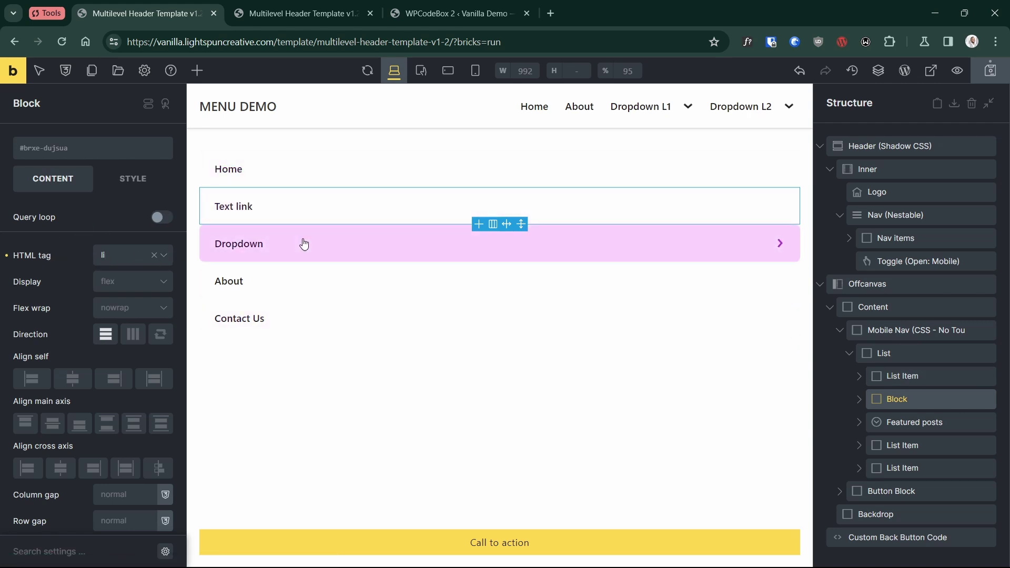
Examine the class and HTML tag of the Back button inside the Featured posts dropdown
{"action": "left_click", "coordinate": [729, 253]}
{"action": "left_click", "coordinate": [736, 274]}
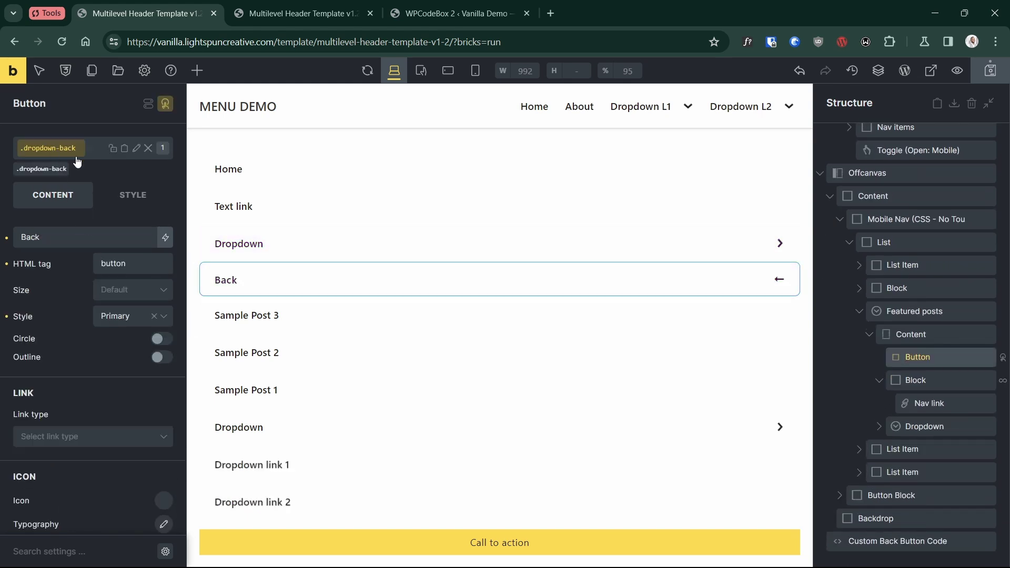
{"action": "left_click_drag", "start_coordinate": [143, 263], "coordinate": [74, 262]}
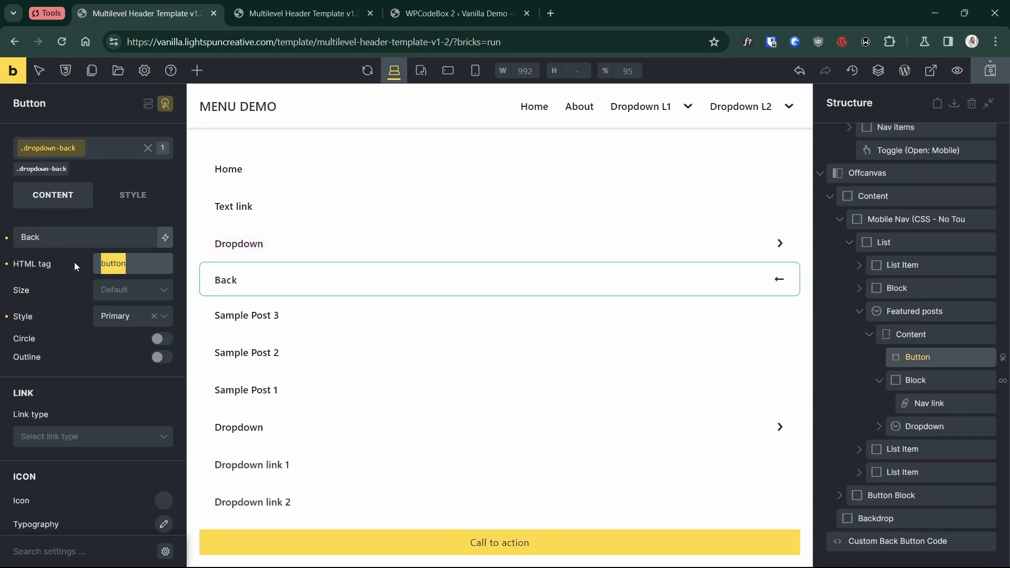